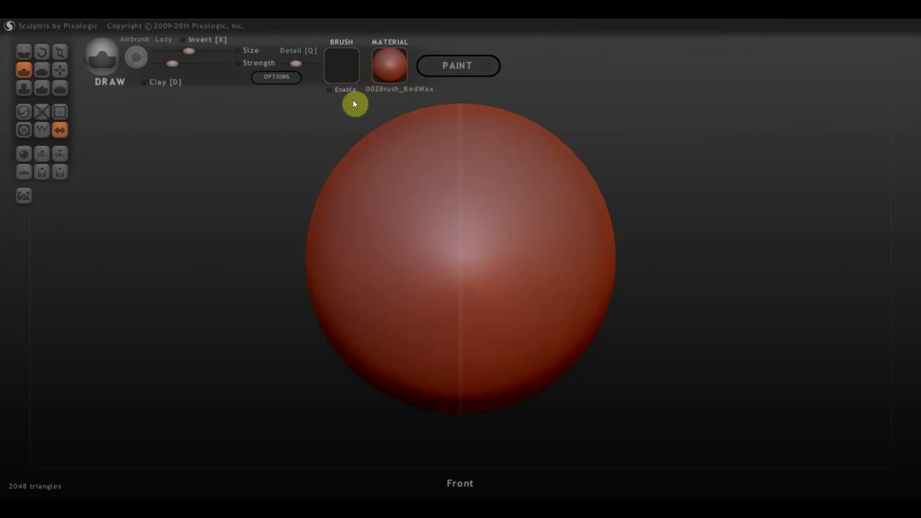
- Browse the material list and apply 00ZBrush_RedWax to the sphere
left_click(388, 69)
scroll(444, 305, "down", 2)
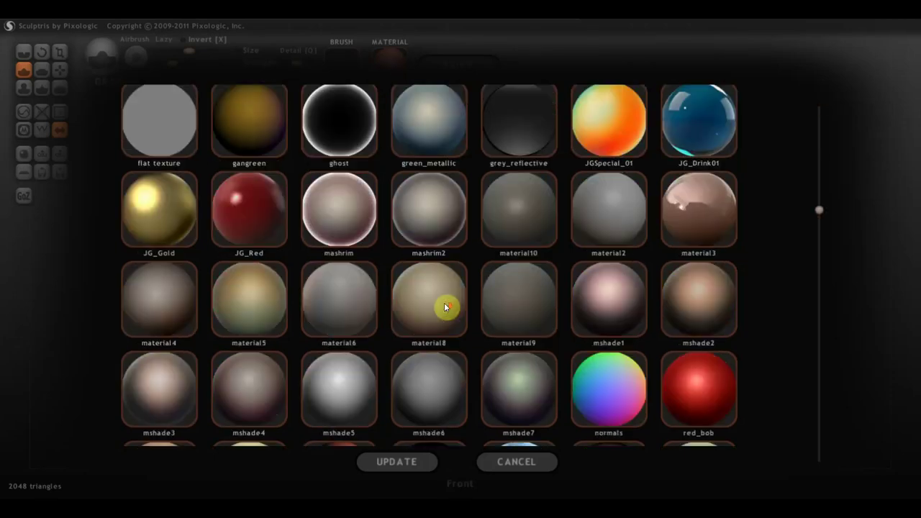
scroll(446, 307, "down", 3)
scroll(444, 307, "up", 5)
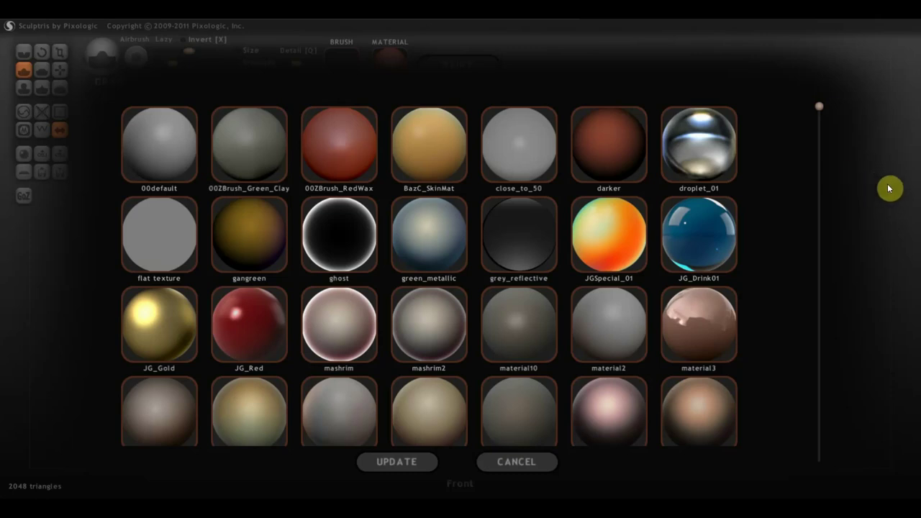
left_click(362, 151)
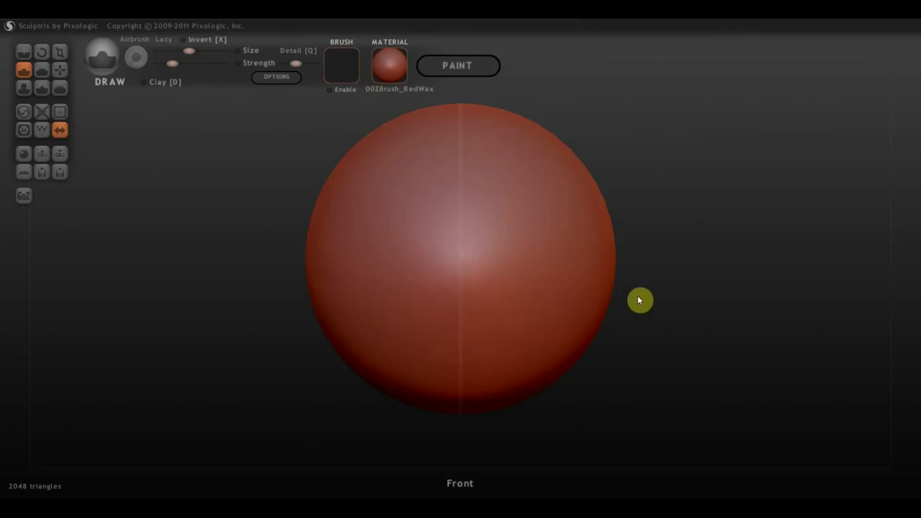
- Switch the sphere to green_metallic and bring up File Explorer at Program Files (x86)
left_click(396, 77)
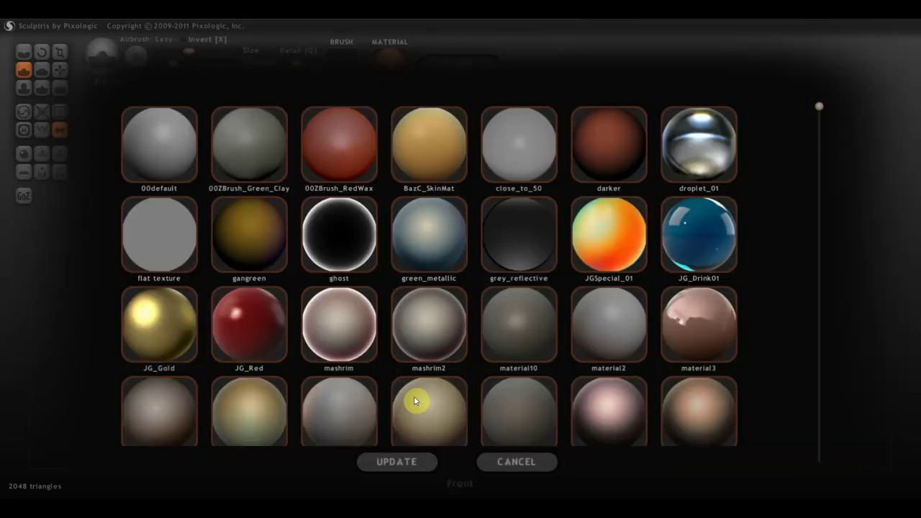
left_click(430, 243)
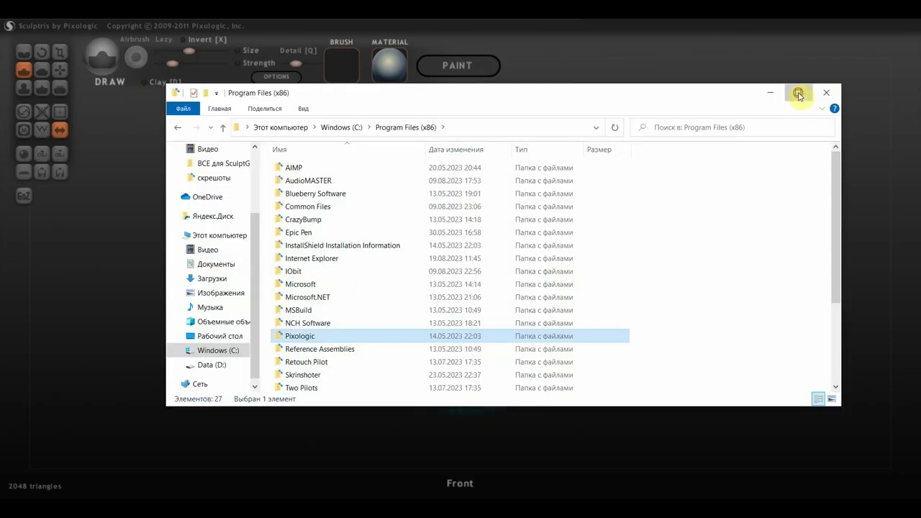
left_click(799, 92)
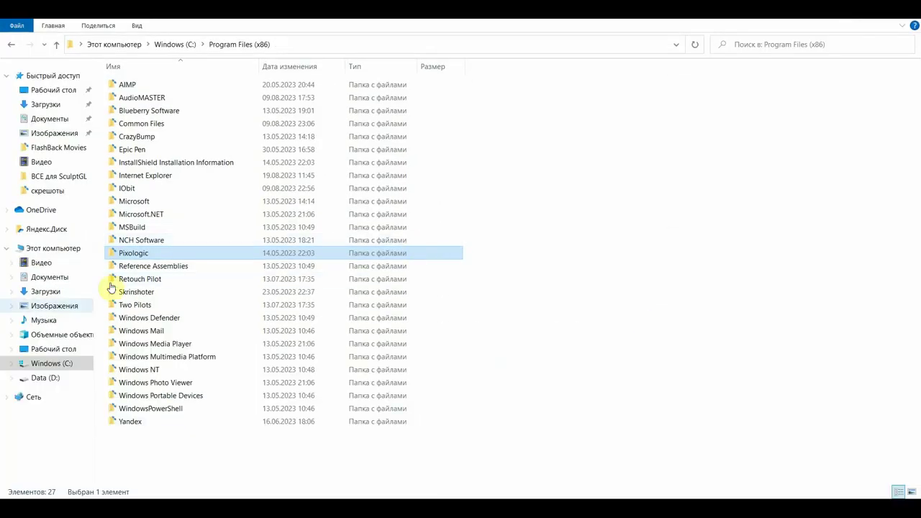
mouse_move(132, 253)
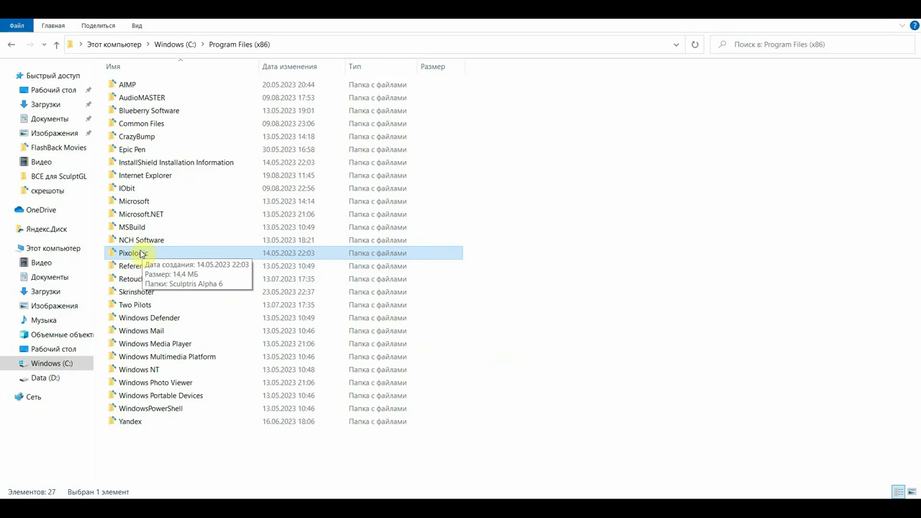
- Navigate from C: through Program Files (x86), Pixologic and Sculptris Alpha 6 into materials
left_click(11, 44)
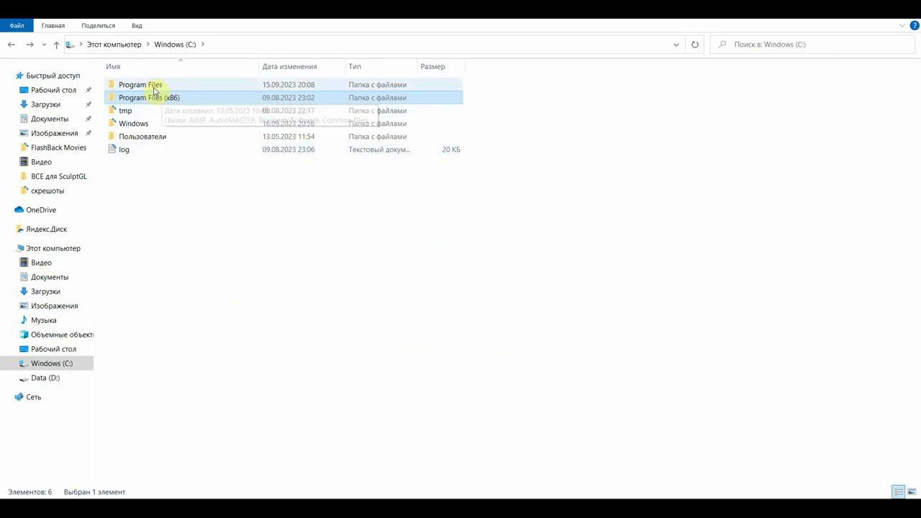
double_click(149, 97)
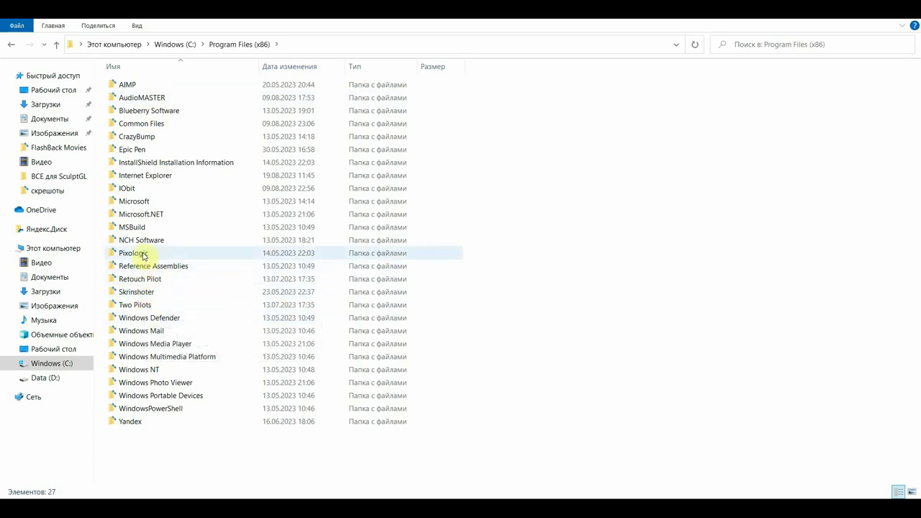
double_click(144, 254)
double_click(138, 88)
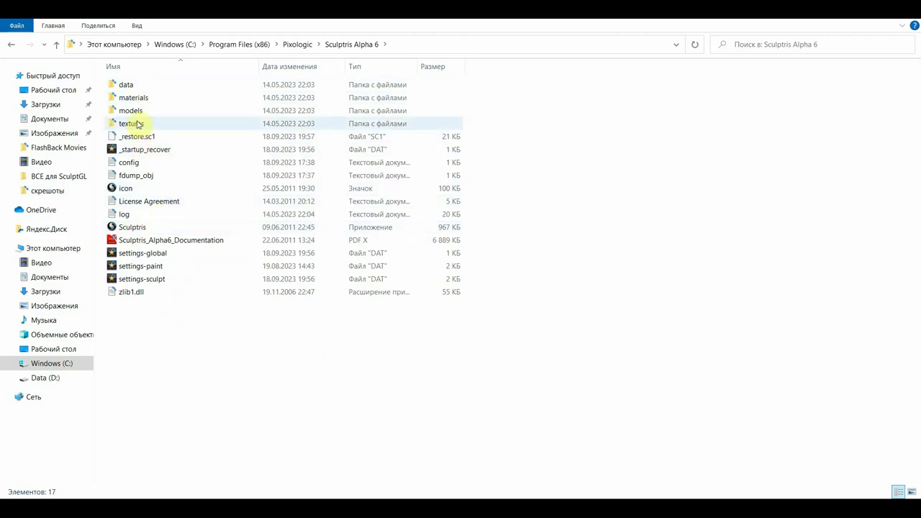
double_click(141, 101)
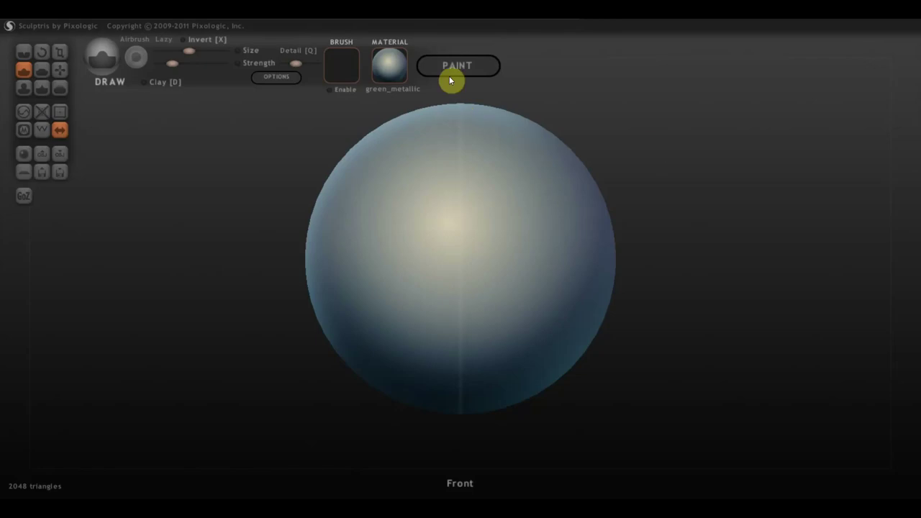
- Capture the 00ZBrush_RedWax thumbnail with Lightshot and save it as a JPEG, keeping green_metallic
left_click(397, 68)
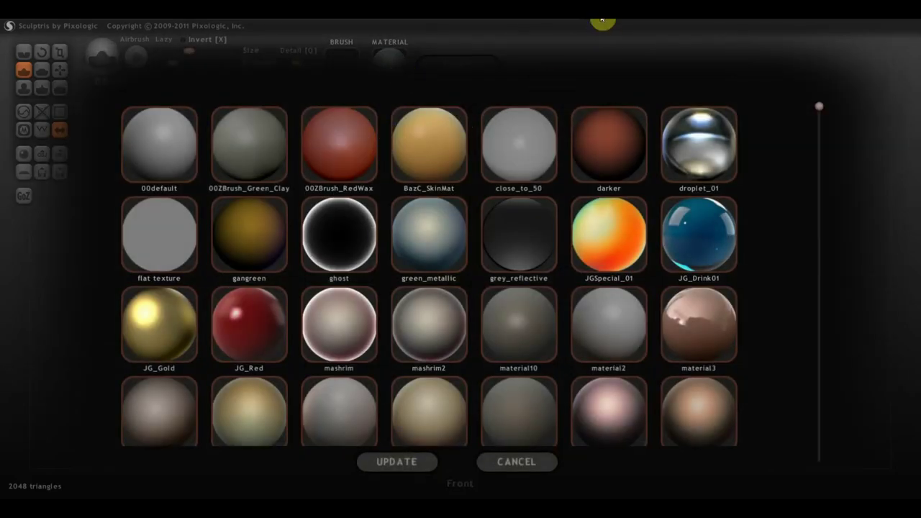
key("Print")
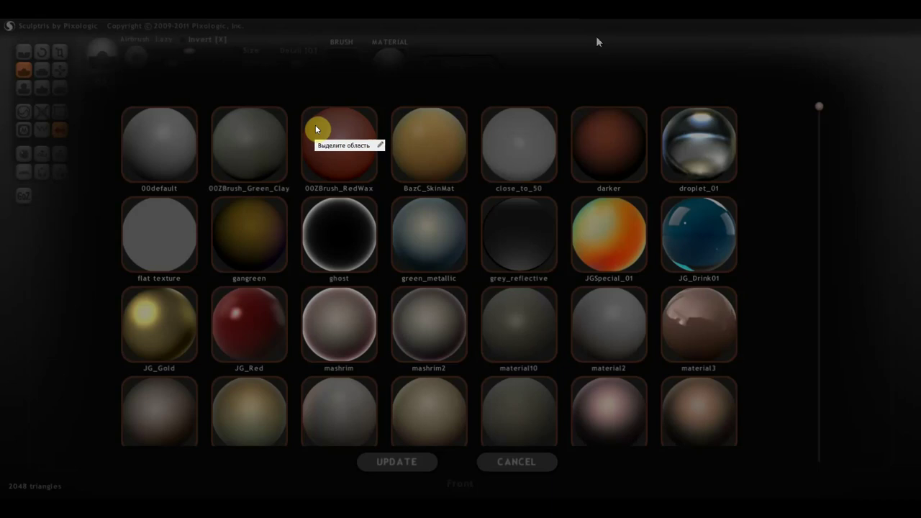
left_click_drag(313, 124, 365, 173)
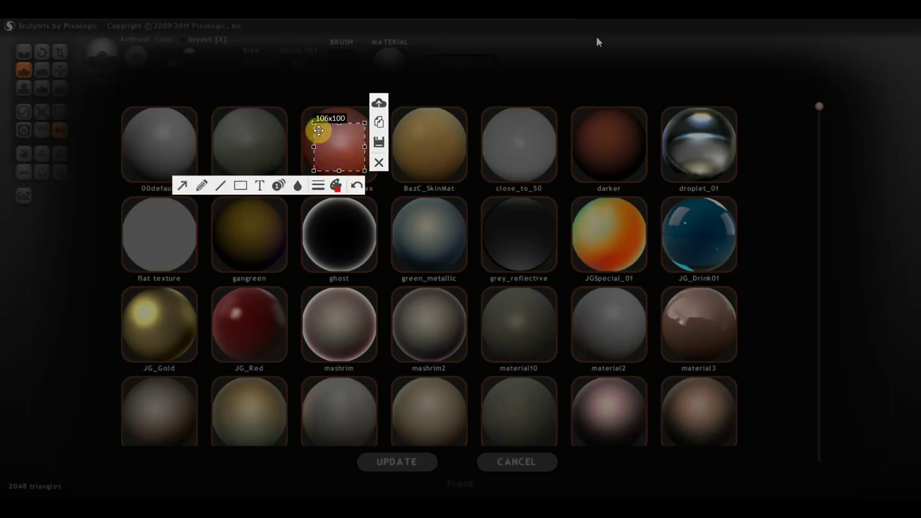
left_click_drag(314, 123, 309, 116)
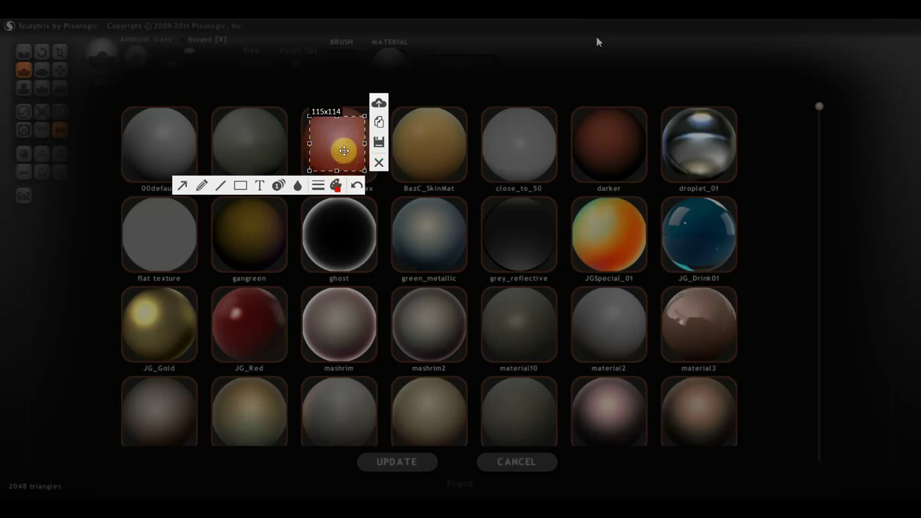
left_click(378, 141)
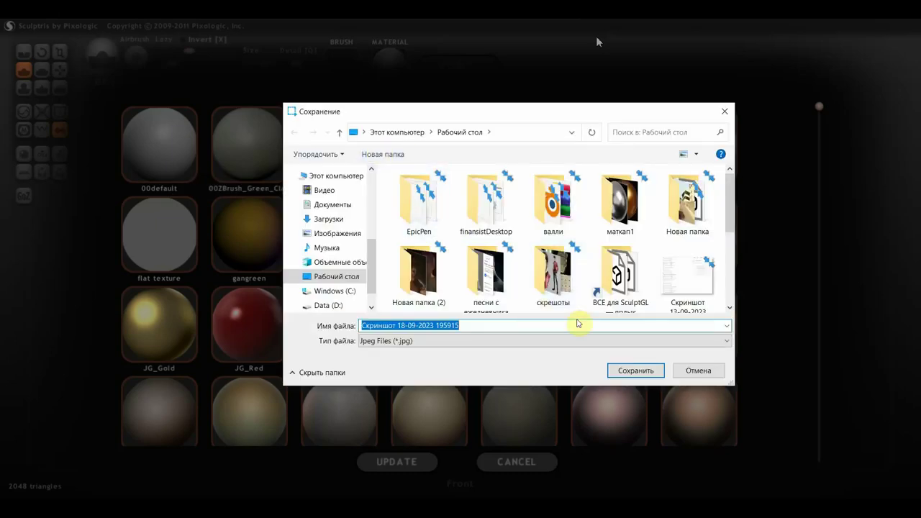
left_click(639, 371)
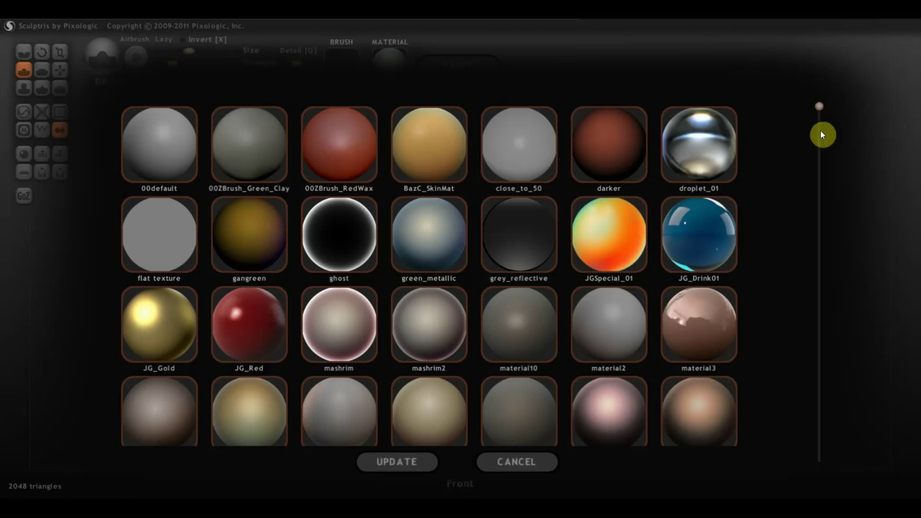
left_click(526, 465)
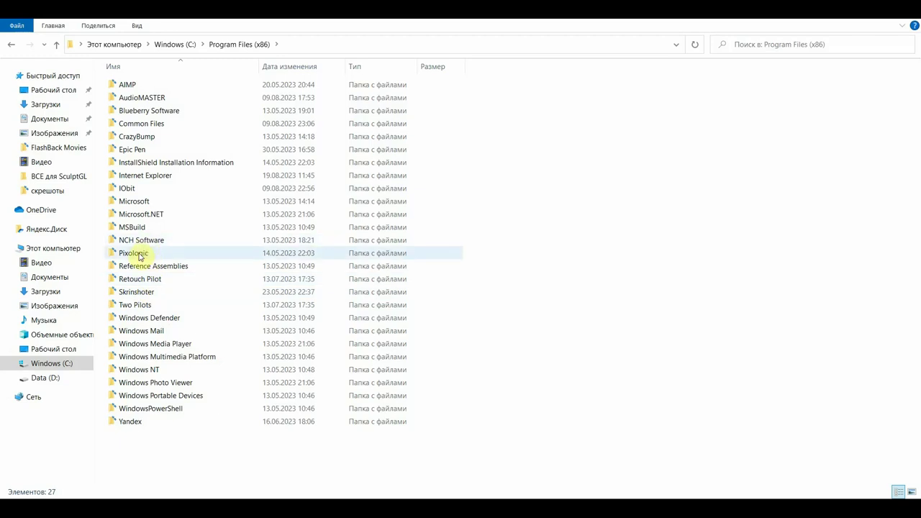
- Open Pixologic > Sculptris Alpha 6 > materials and paste the RedWax screenshot there
left_click(139, 254)
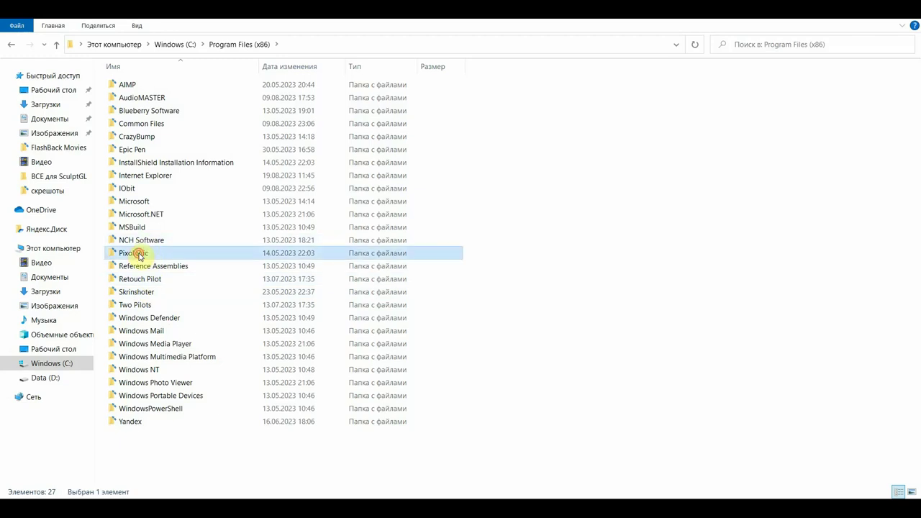
double_click(139, 254)
left_click(151, 86)
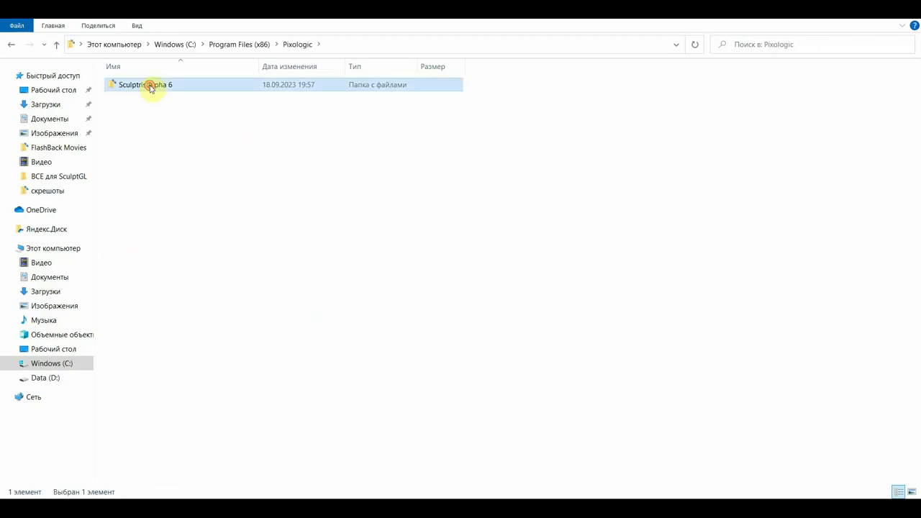
double_click(150, 87)
left_click(145, 99)
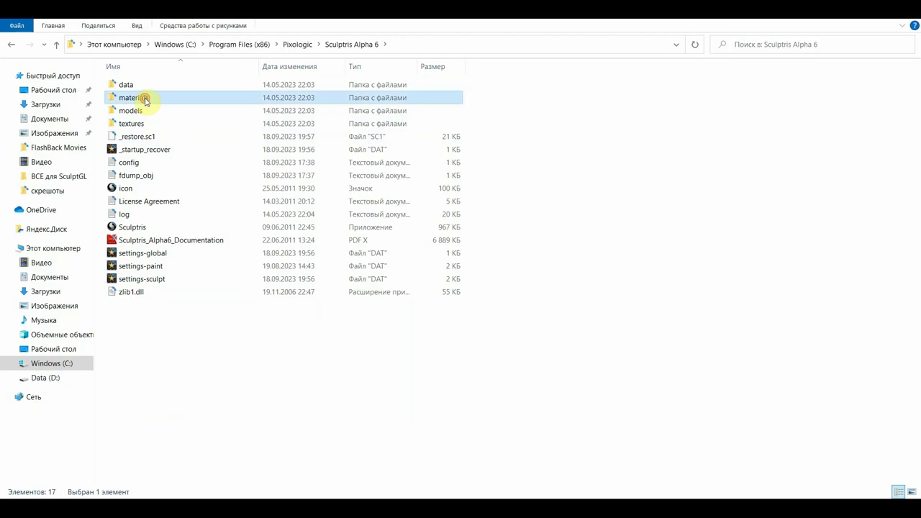
double_click(145, 98)
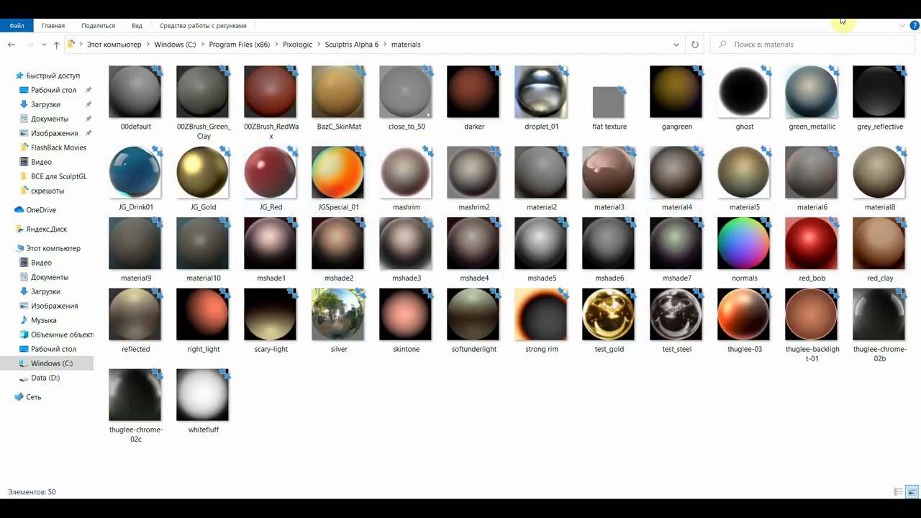
right_click(344, 423)
mouse_move(377, 392)
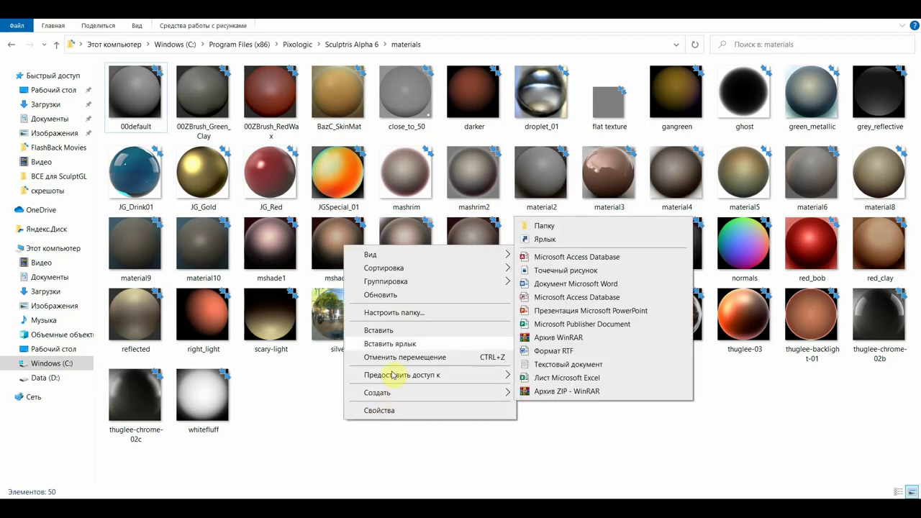
left_click(391, 329)
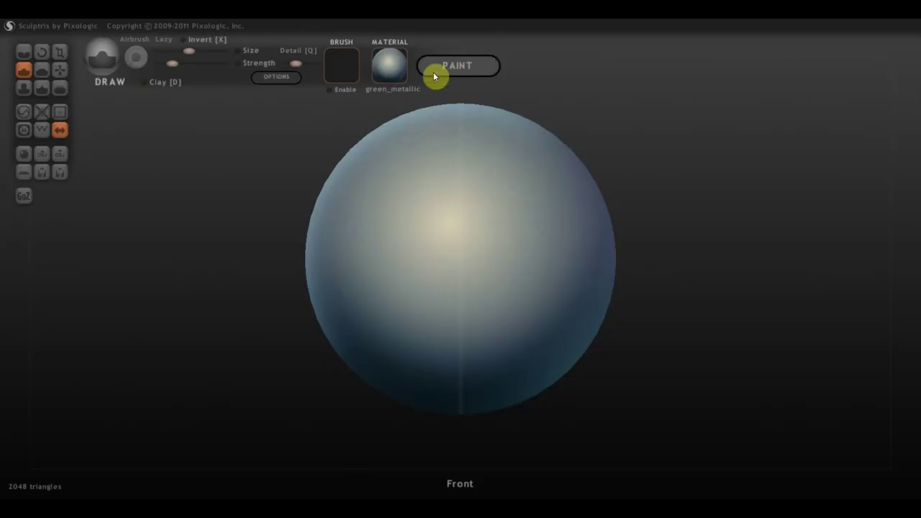
left_click(392, 68)
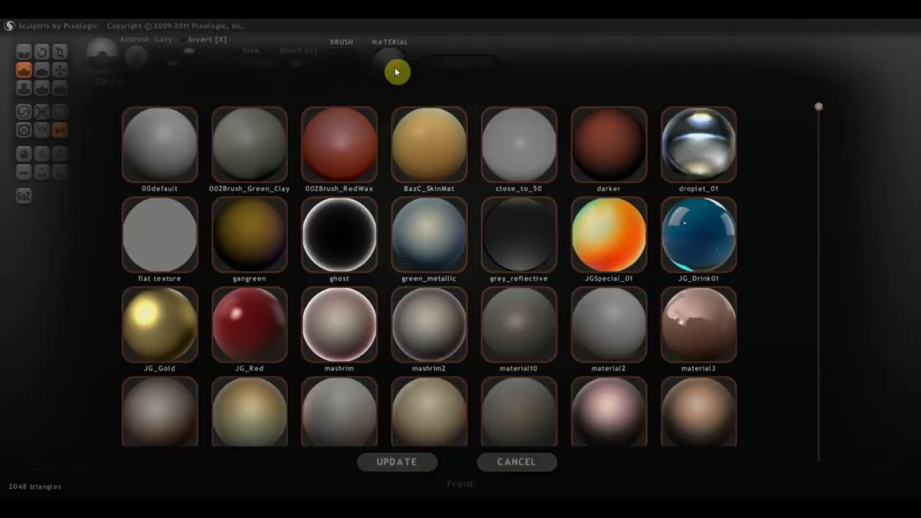
scroll(480, 305, "down", 5)
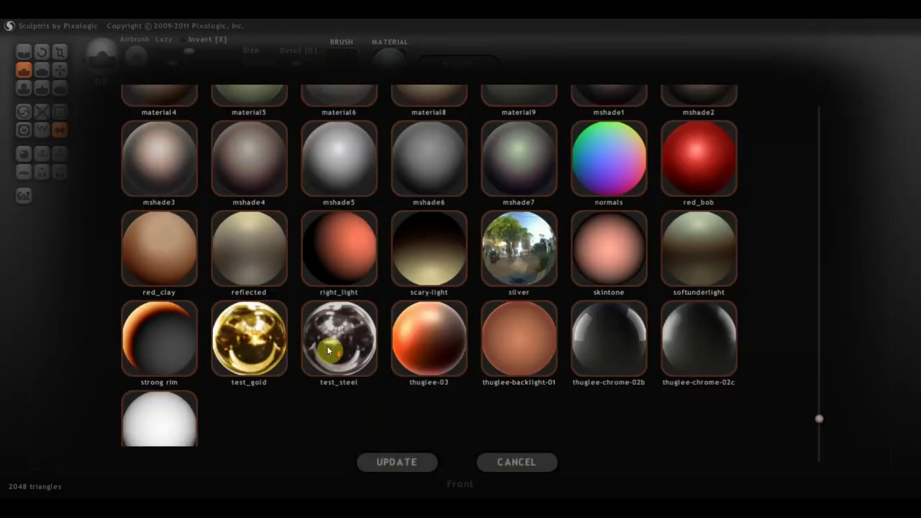
scroll(333, 353, "up", 5)
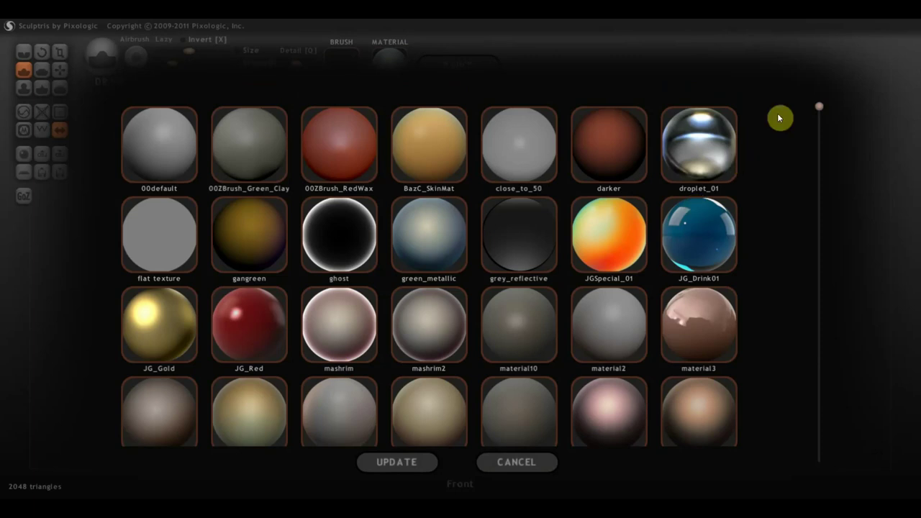
left_click(429, 233)
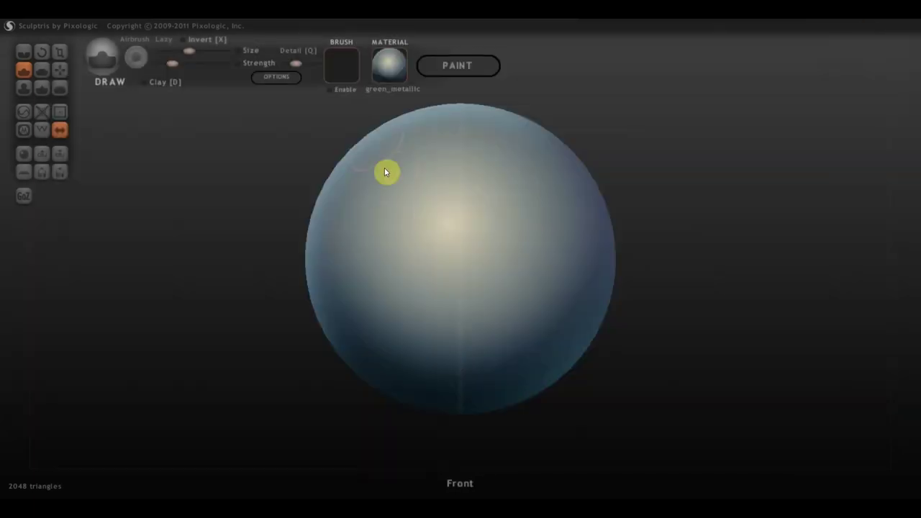
left_click(389, 68)
scroll(427, 323, "down", 5)
scroll(428, 323, "down", 2)
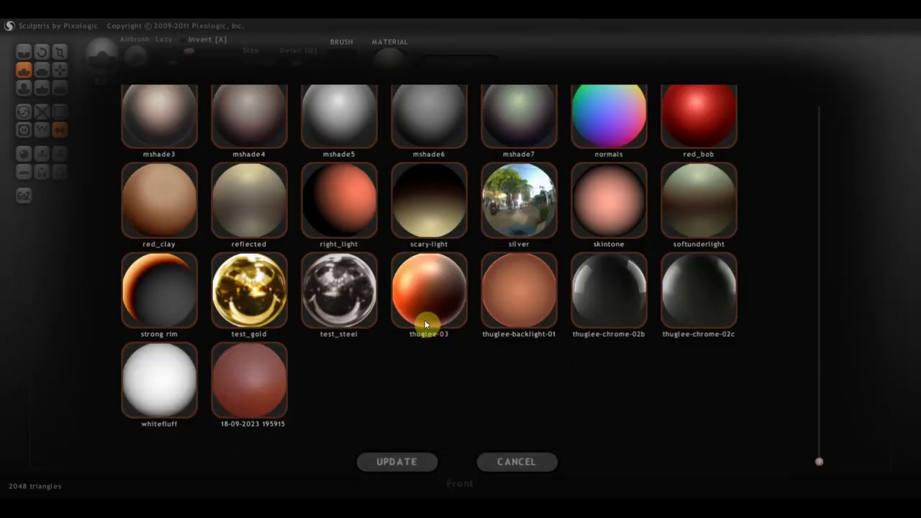
left_click(260, 388)
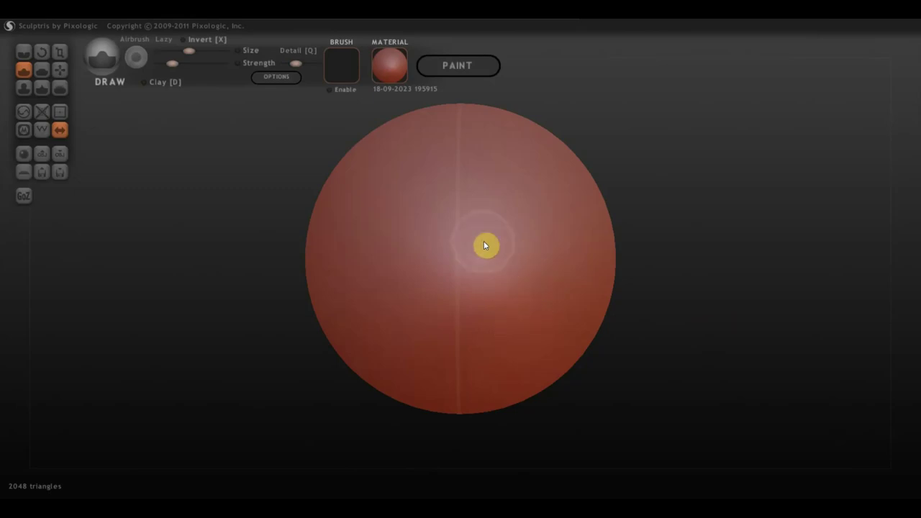
- Switch the sphere back to the 00ZBrush_RedWax material
left_click(391, 75)
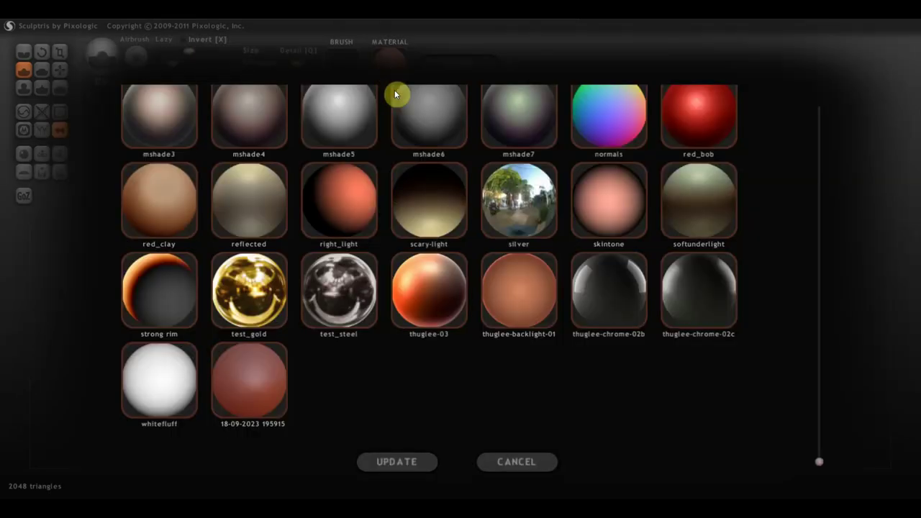
scroll(402, 225, "up", 2)
scroll(399, 228, "up", 3)
scroll(397, 232, "up", 1)
left_click(345, 159)
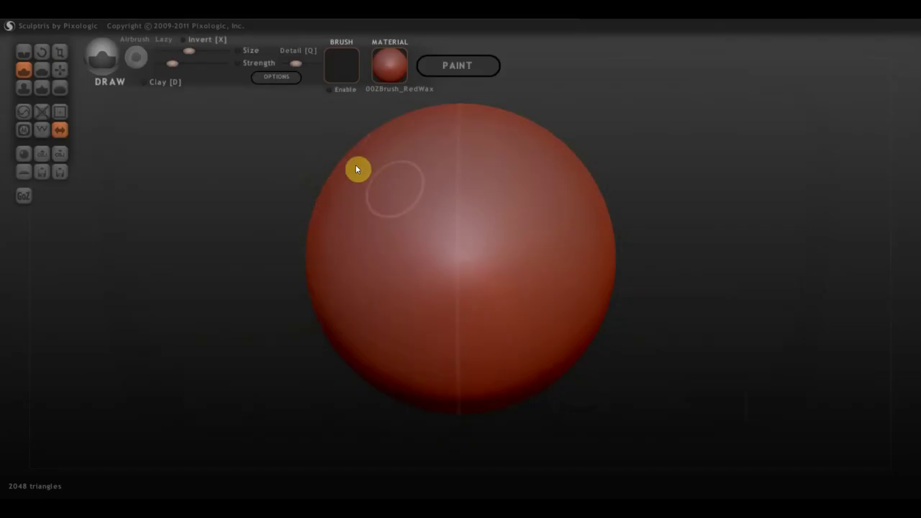
- Turn off symmetry, then capture a 652x655 region around the sphere and save it to the Desktop
left_click(60, 129)
left_click(471, 297)
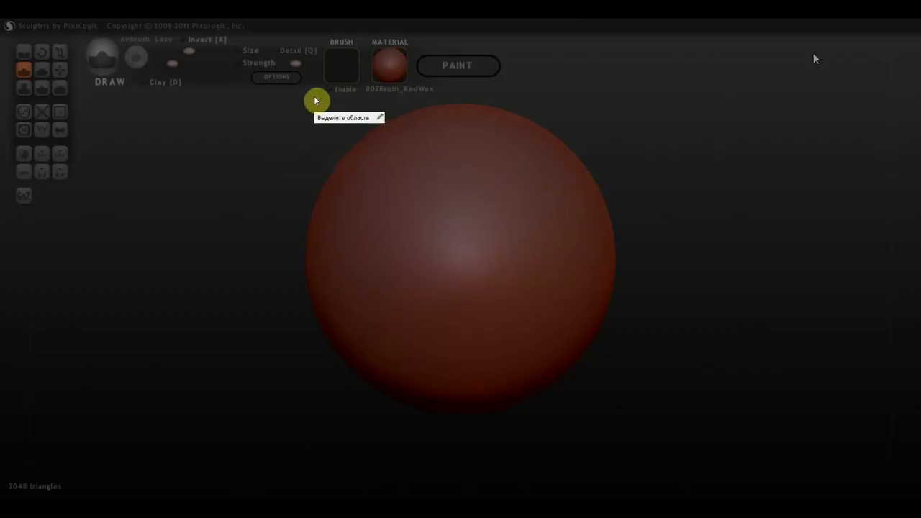
left_click_drag(305, 97, 575, 225)
mouse_move(620, 339)
left_mouse_down()
mouse_move(631, 384)
mouse_move(615, 428)
mouse_move(617, 418)
left_mouse_up()
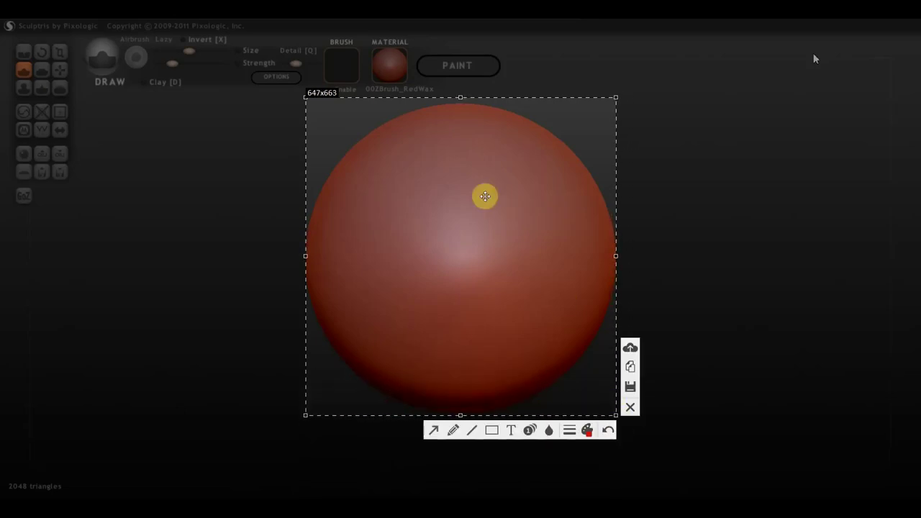
left_click_drag(461, 98, 460, 100)
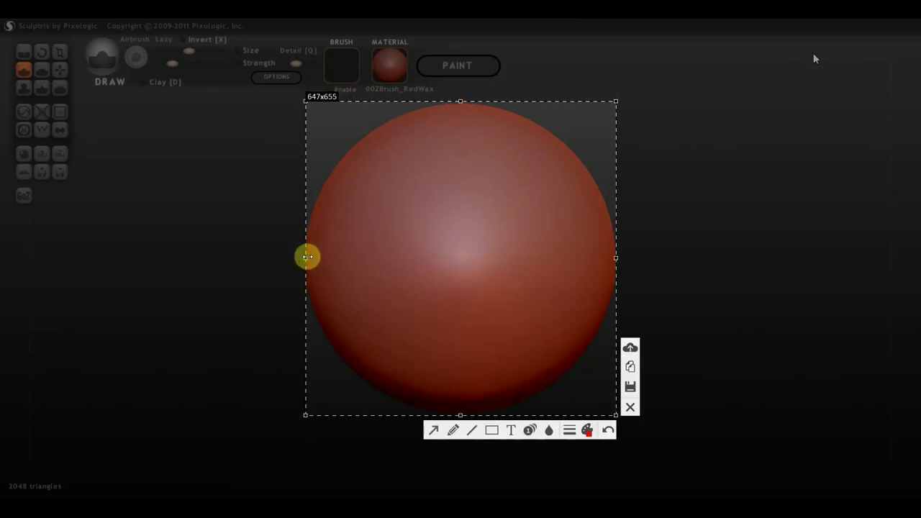
left_click_drag(307, 257, 303, 257)
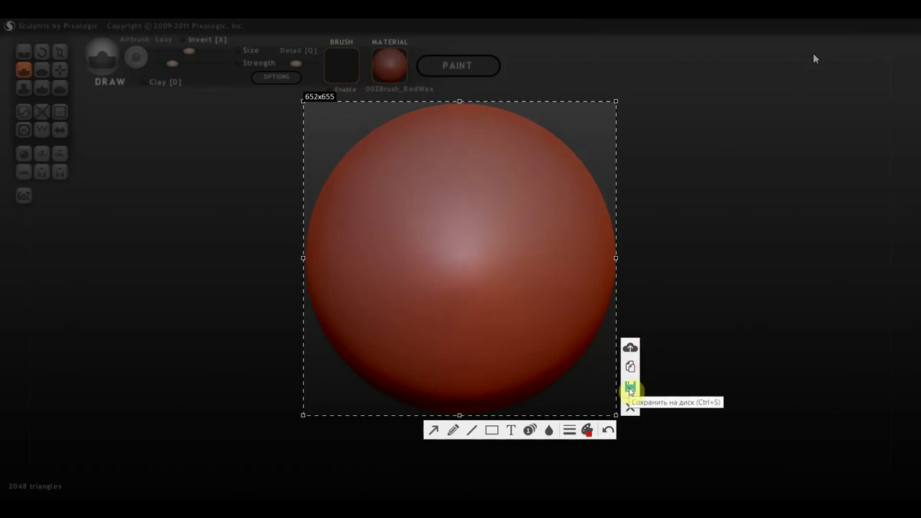
left_click(629, 388)
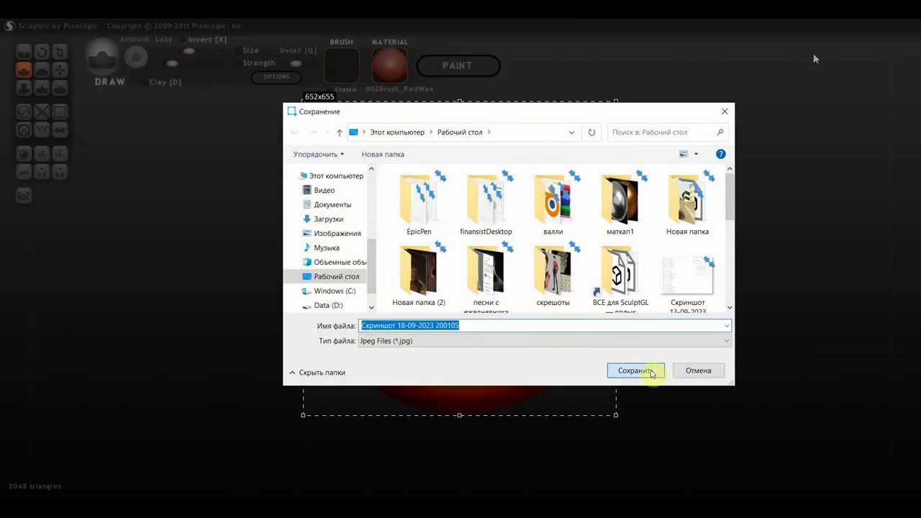
left_click(635, 371)
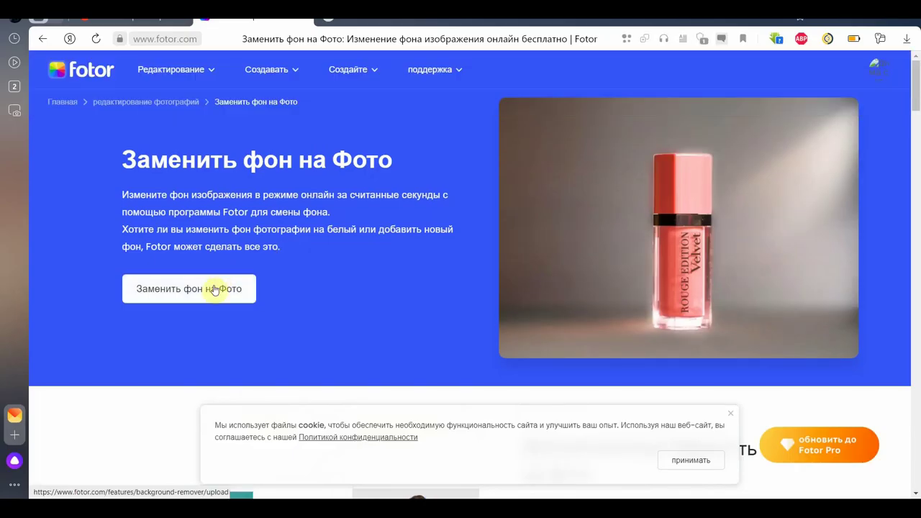
- Upload the 200105 sphere screenshot into Fotor's background replacement tool
left_click(214, 289)
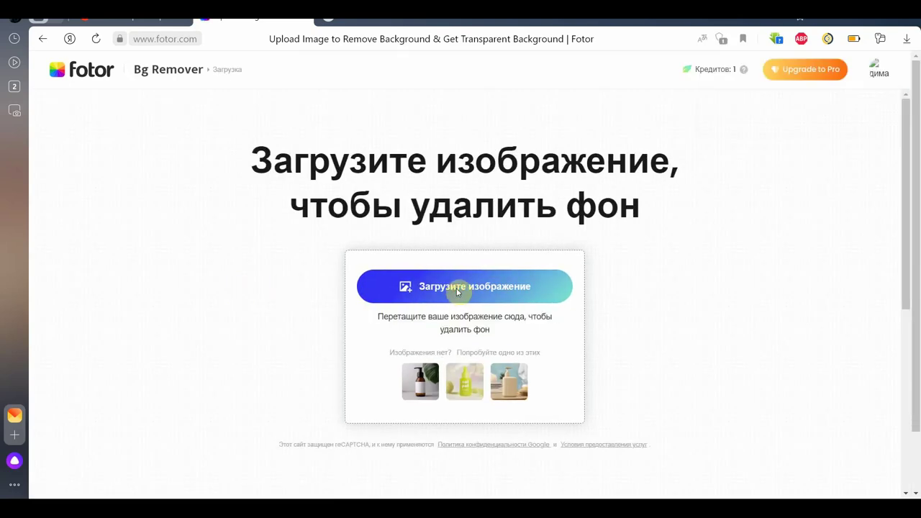
left_click(460, 293)
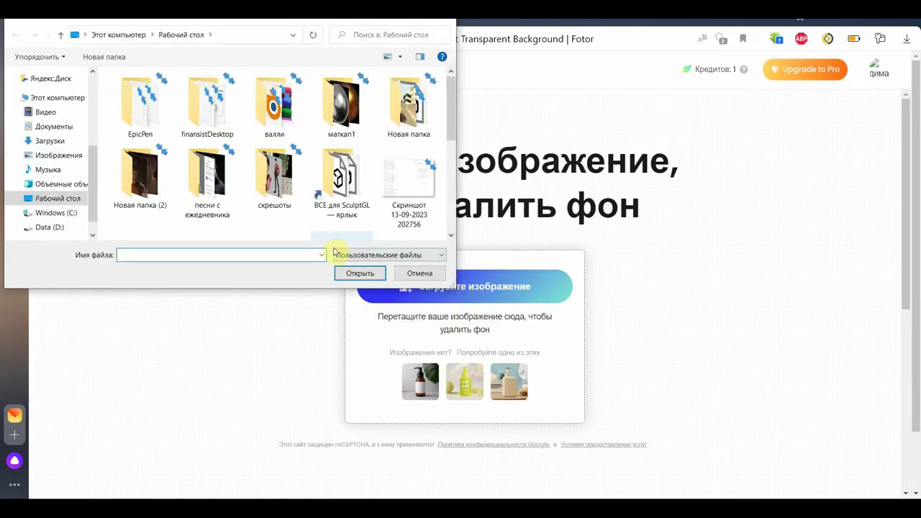
scroll(281, 205, "down", 5)
scroll(279, 198, "down", 3)
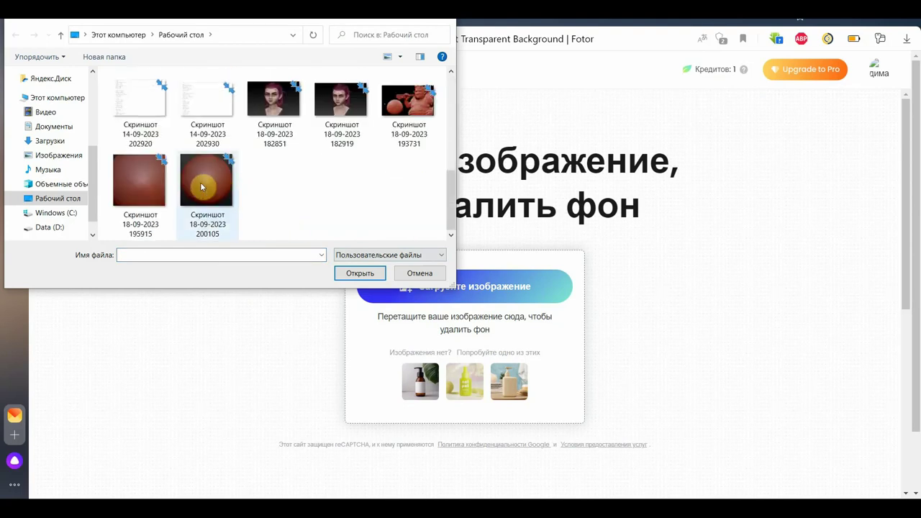
double_click(201, 186)
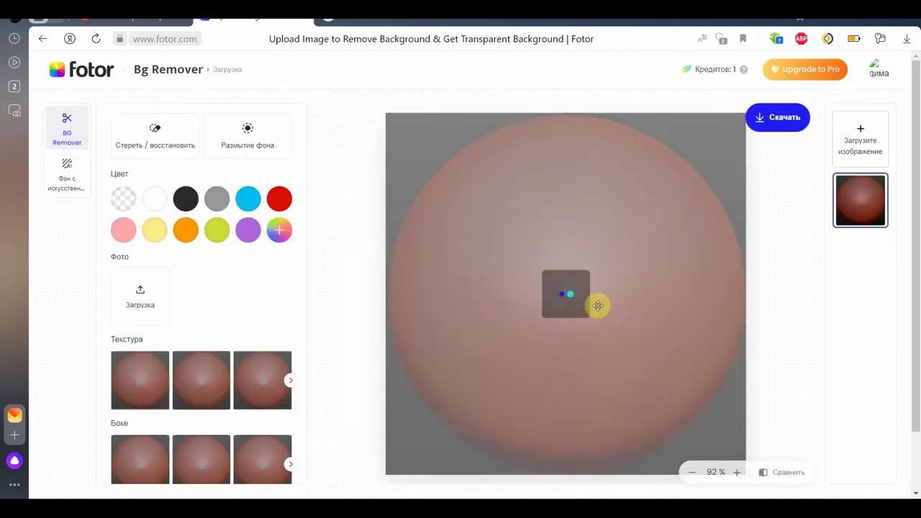
scroll(273, 388, "down", 1)
scroll(237, 410, "down", 2)
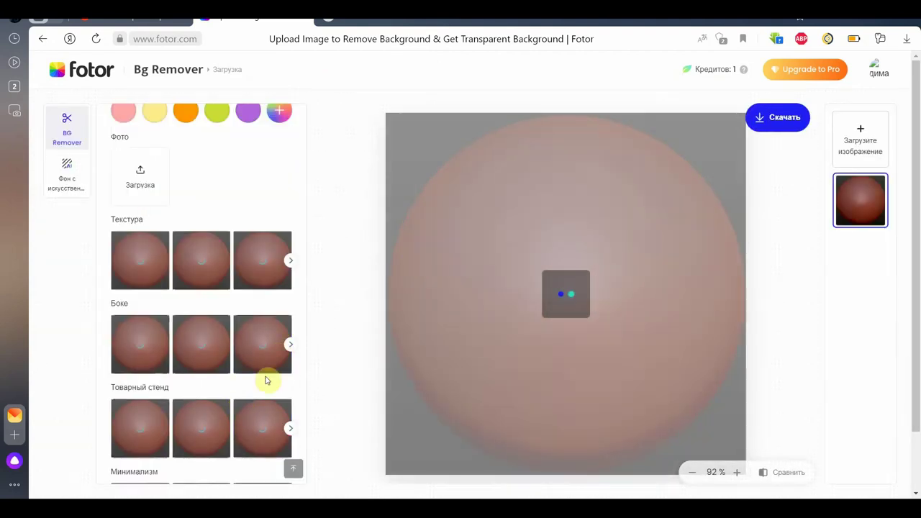
scroll(266, 381, "up", 2)
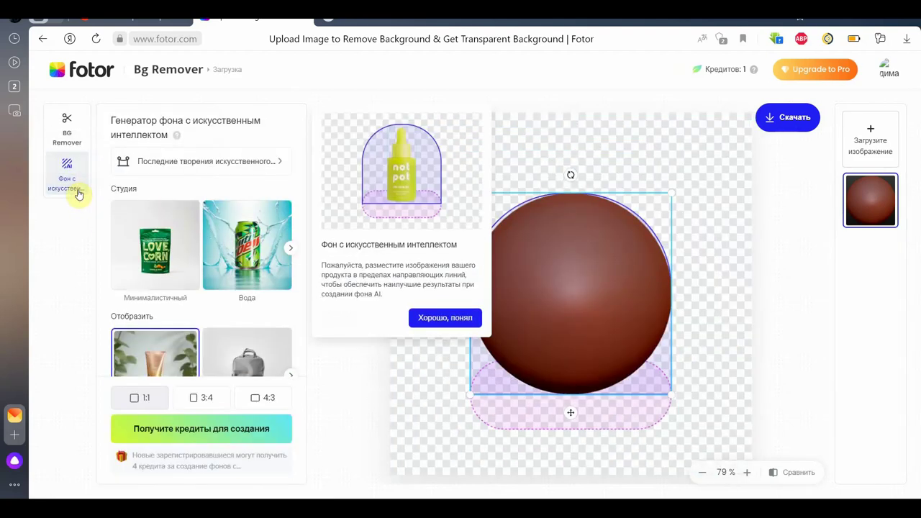
- Put the sphere on a Минимализм background and download the result as PNG
left_click(75, 143)
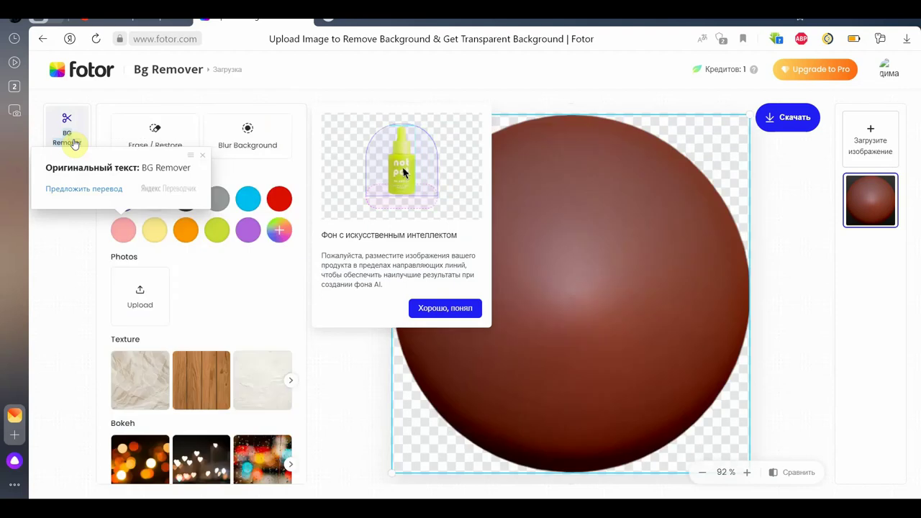
left_click(192, 395)
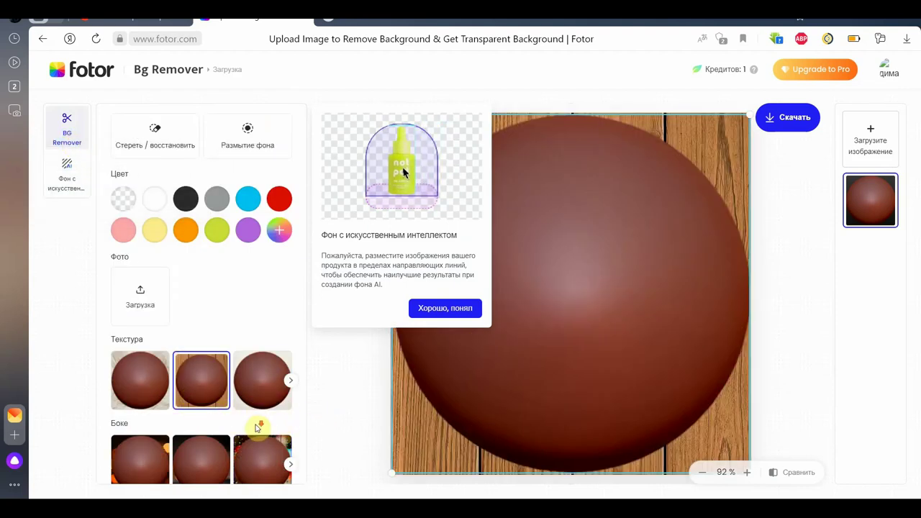
scroll(256, 427, "down", 2)
scroll(237, 434, "down", 2)
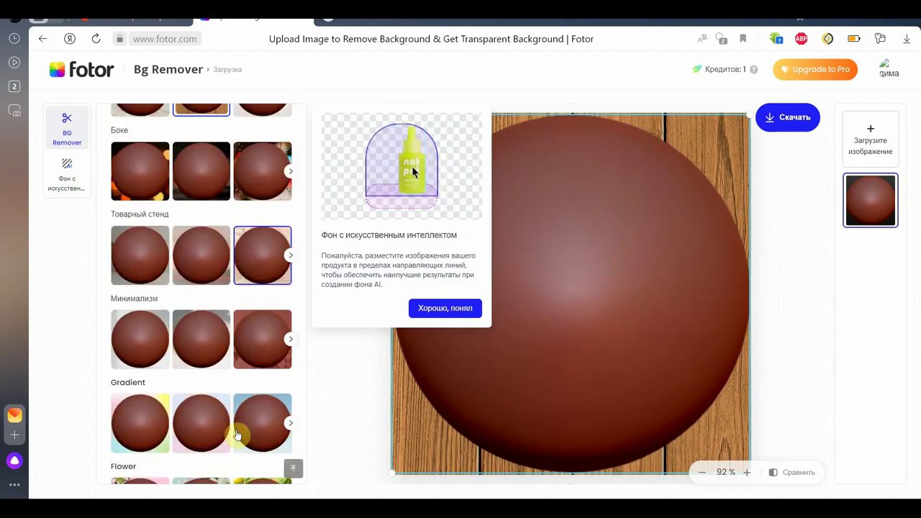
left_click(157, 342)
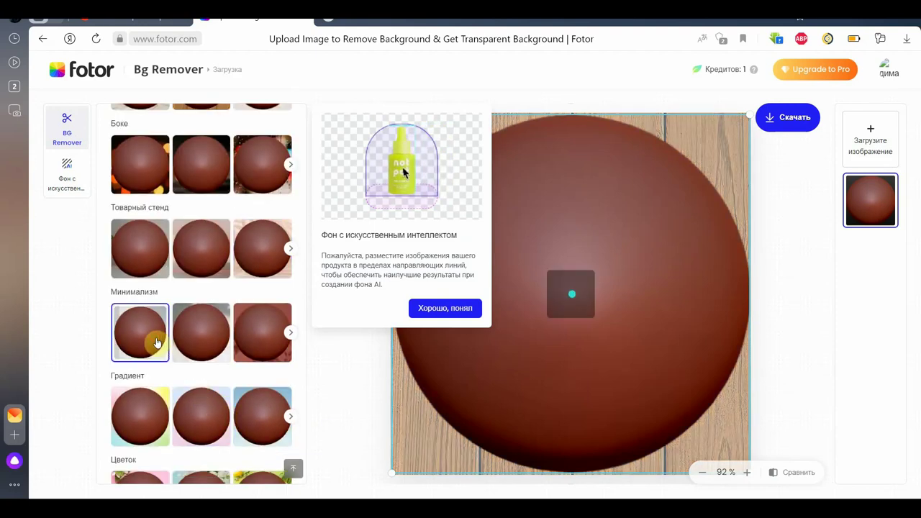
left_click(457, 310)
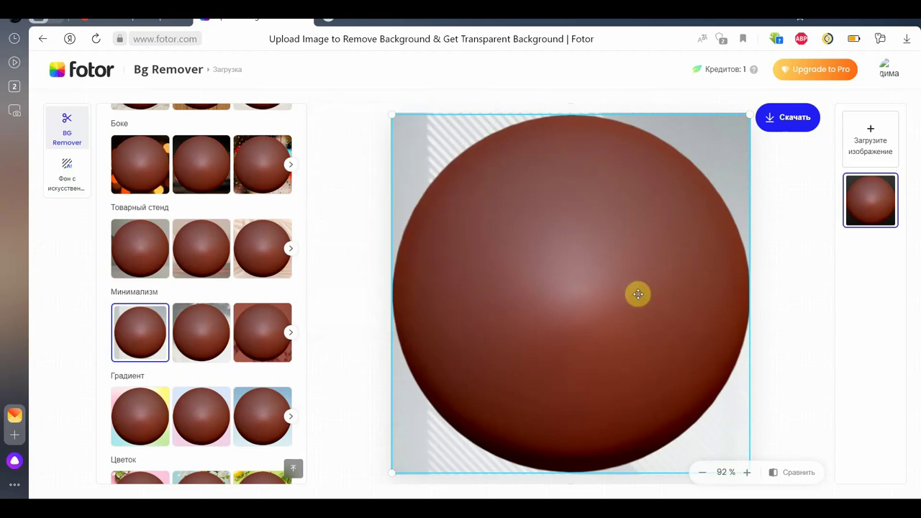
left_click(793, 119)
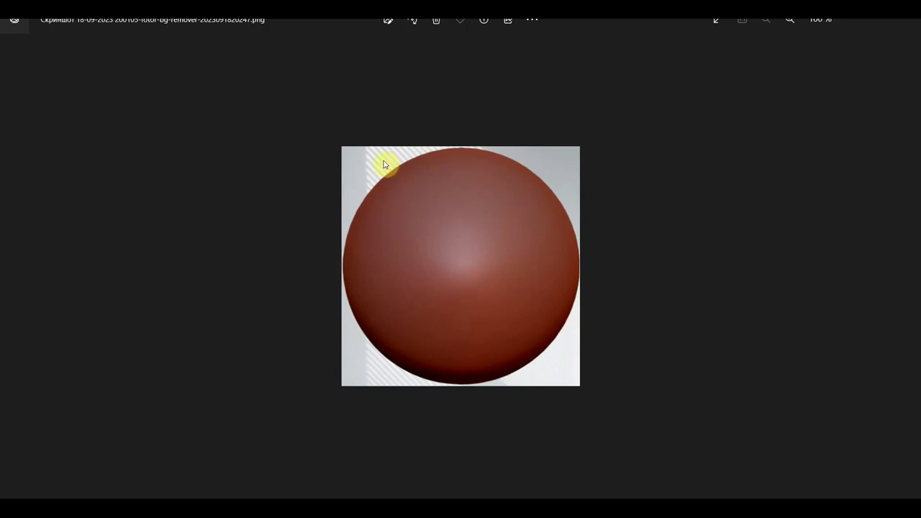
left_click(902, 26)
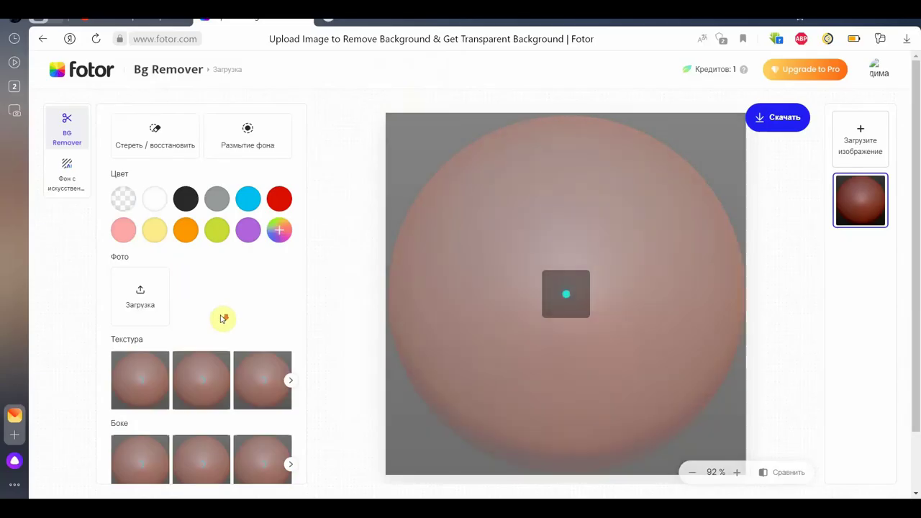
- Give the sphere a plain white background and download it as the Preview Image
scroll(215, 311, "down", 4)
left_click(242, 313)
scroll(242, 313, "down", 2)
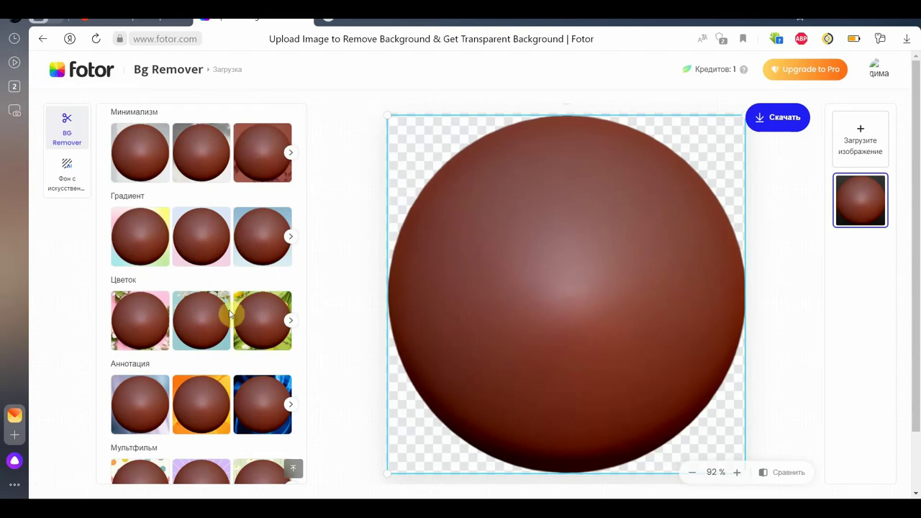
scroll(230, 324, "down", 2)
scroll(209, 360, "down", 1)
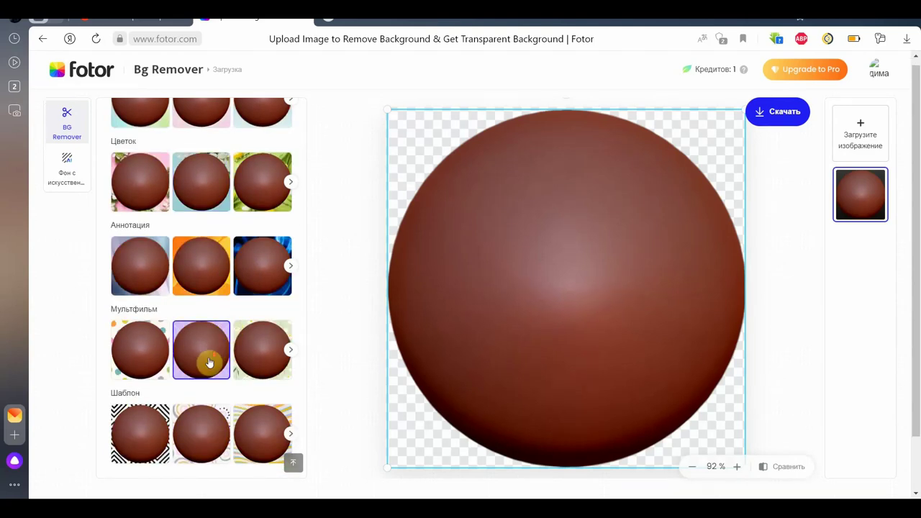
scroll(209, 363, "up", 4)
scroll(220, 367, "up", 3)
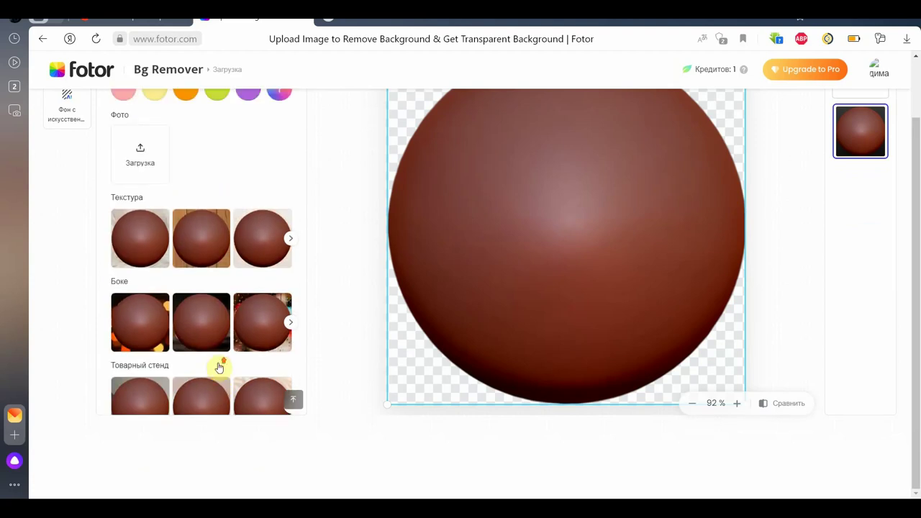
scroll(263, 297, "up", 2)
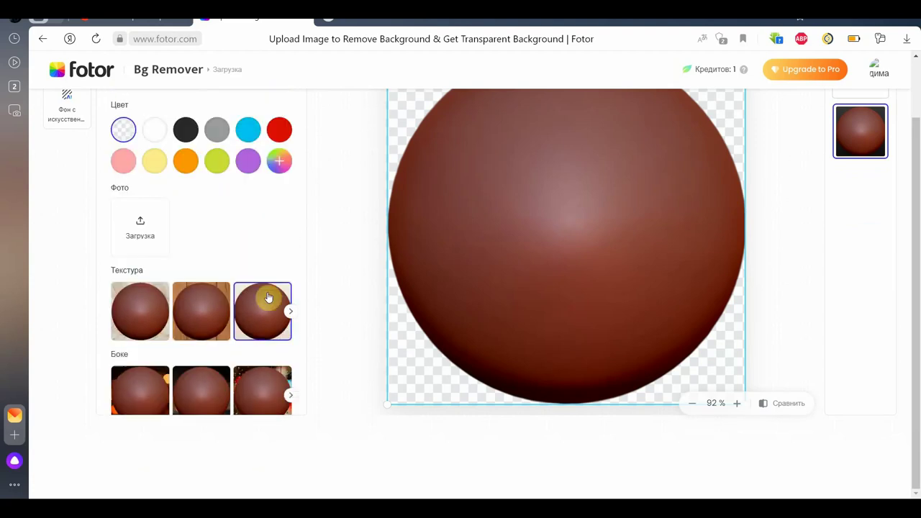
scroll(256, 294, "up", 1)
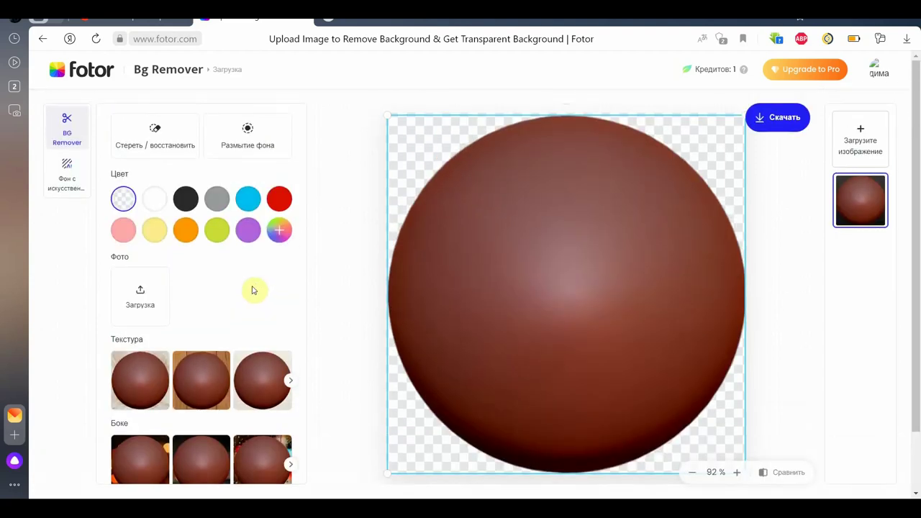
left_click(153, 200)
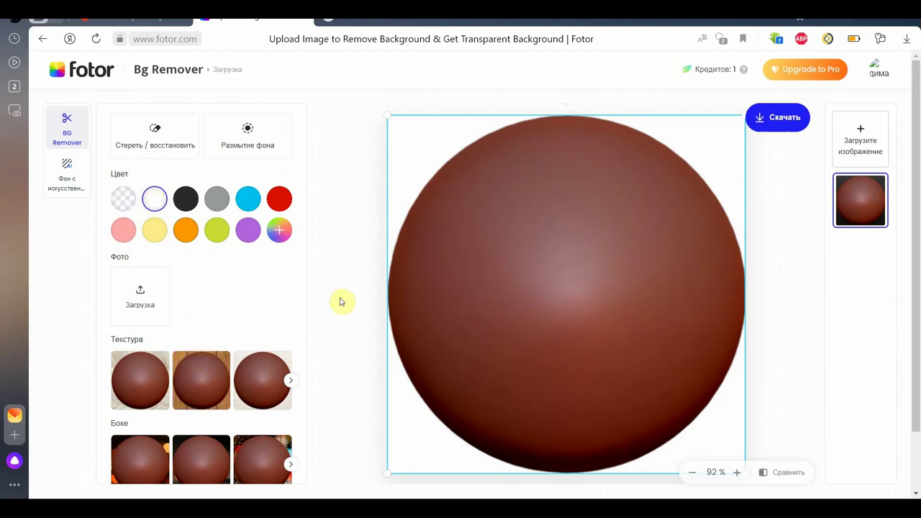
left_click(777, 126)
left_click(694, 252)
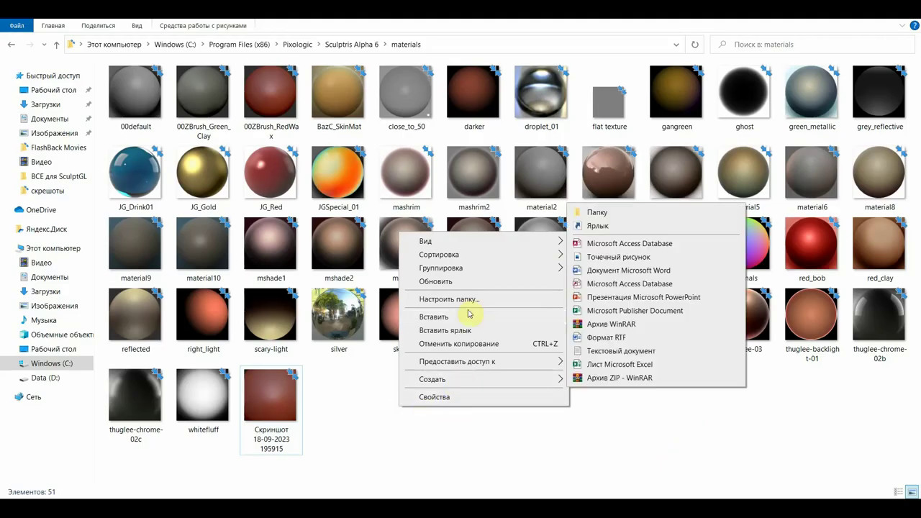
- Paste the two fotor-bg-remover sphere images into the materials folder
left_click(450, 316)
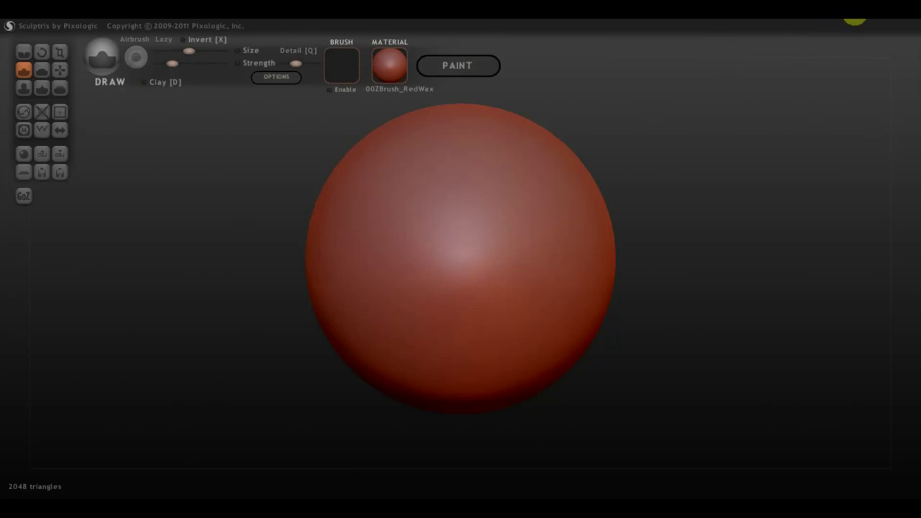
- Try each imported background-removed matcap on the sphere in turn
left_click(389, 65)
scroll(413, 216, "down", 5)
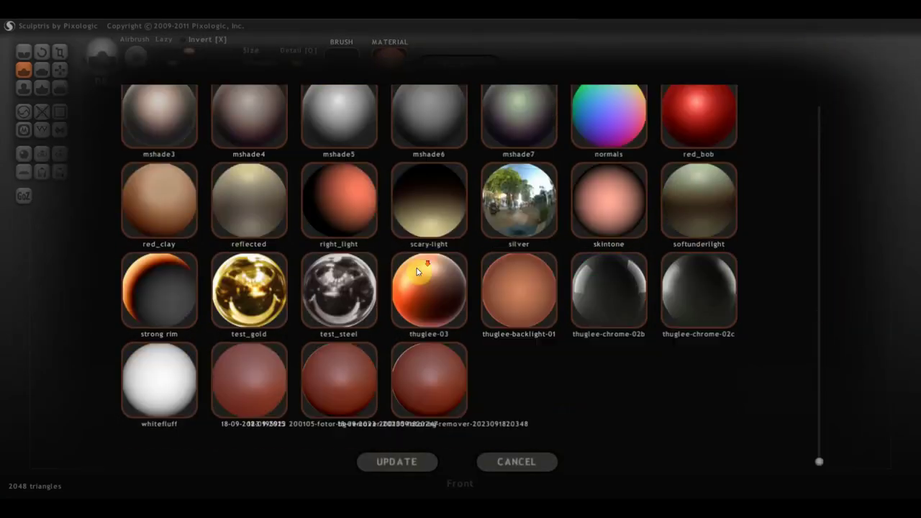
left_click(453, 389)
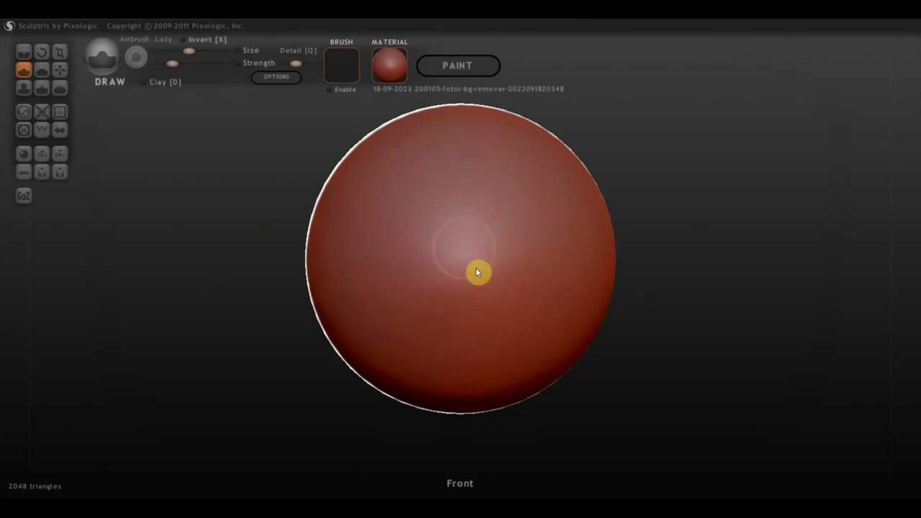
left_click(398, 71)
left_click(337, 384)
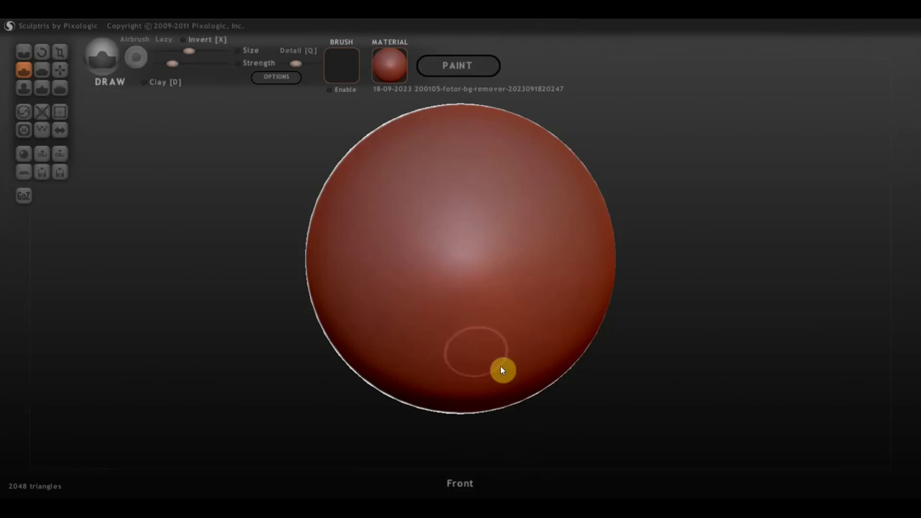
left_click(389, 65)
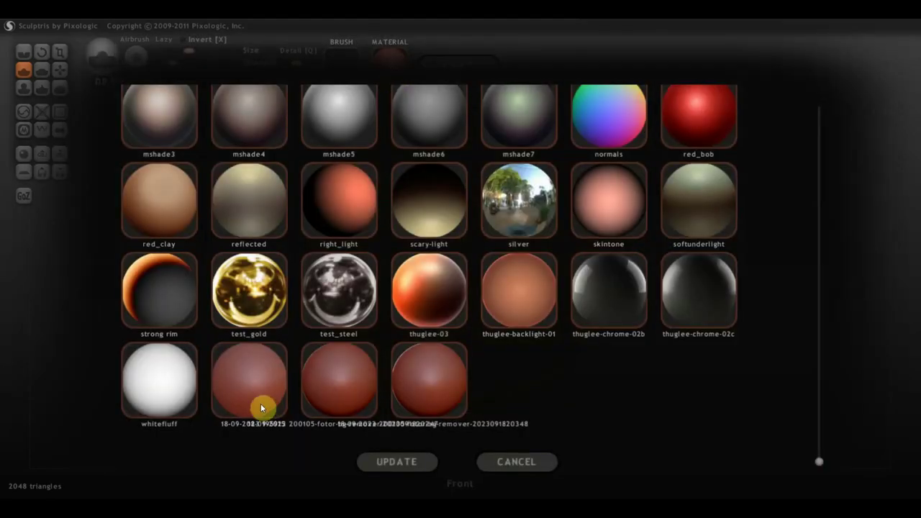
left_click(260, 407)
left_click(394, 75)
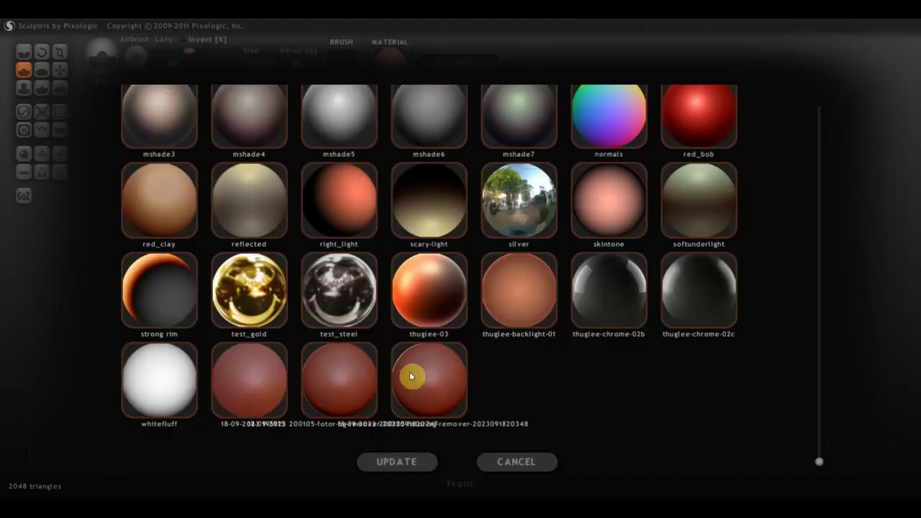
left_click(353, 385)
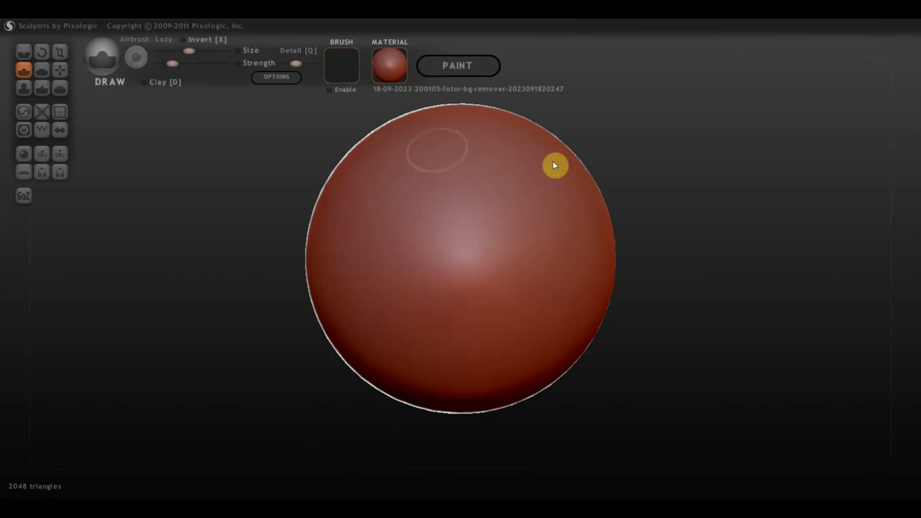
left_click(386, 72)
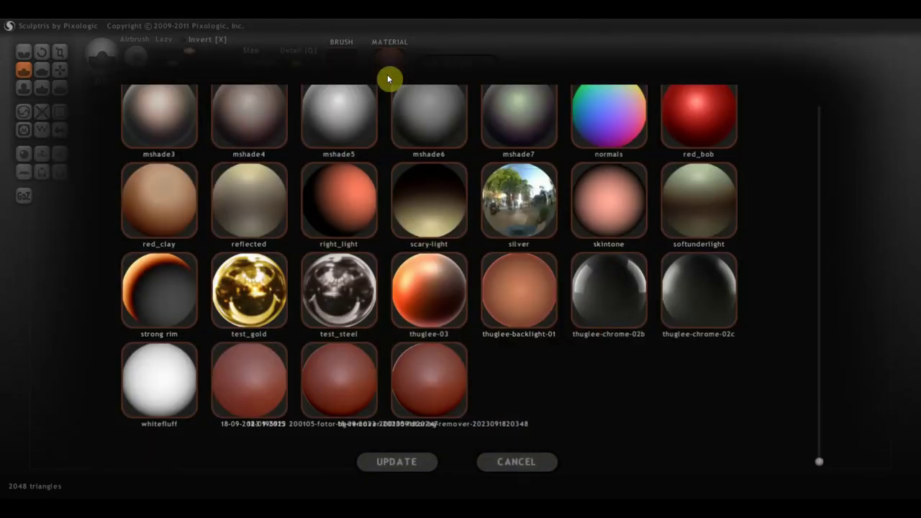
left_click(282, 394)
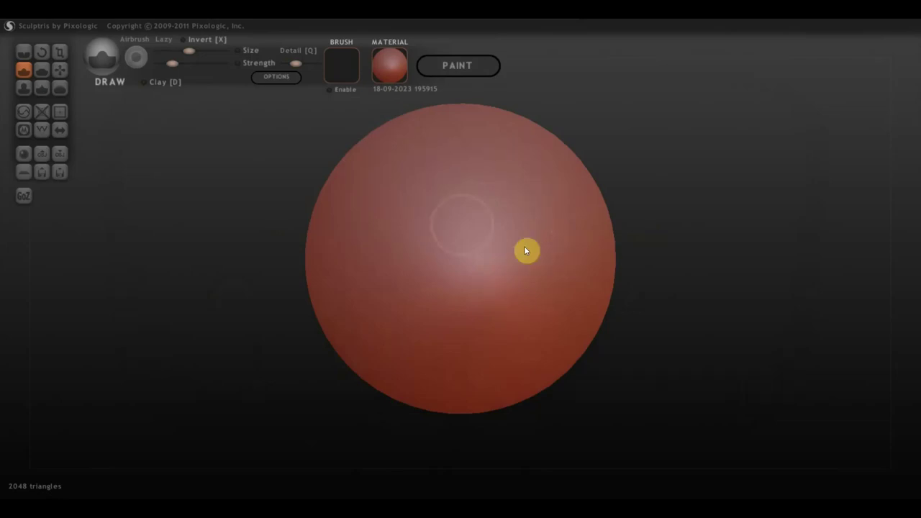
left_click(389, 71)
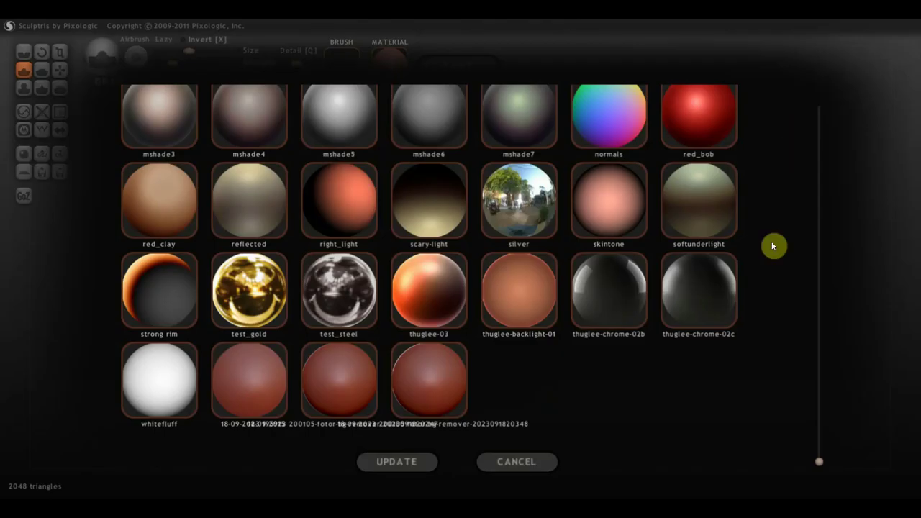
scroll(348, 312, "down", 2)
scroll(352, 305, "down", 2)
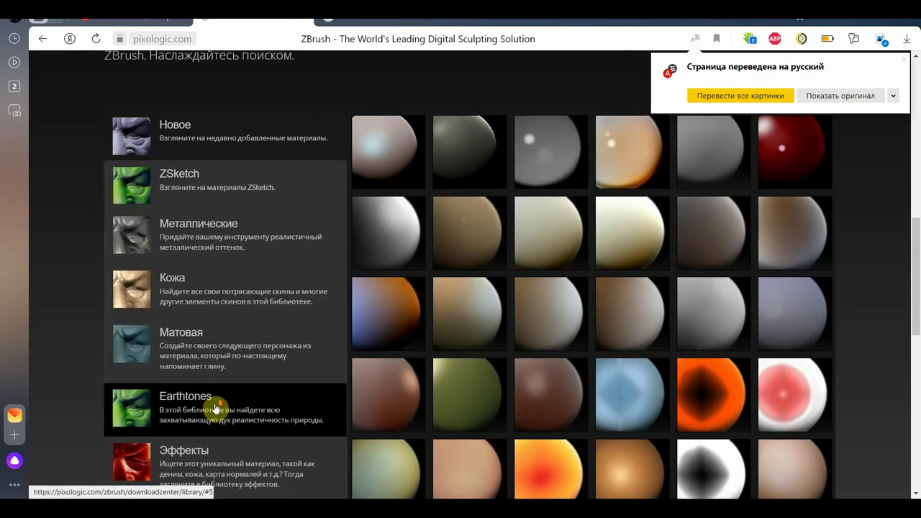
scroll(226, 381, "down", 1)
left_click(242, 295)
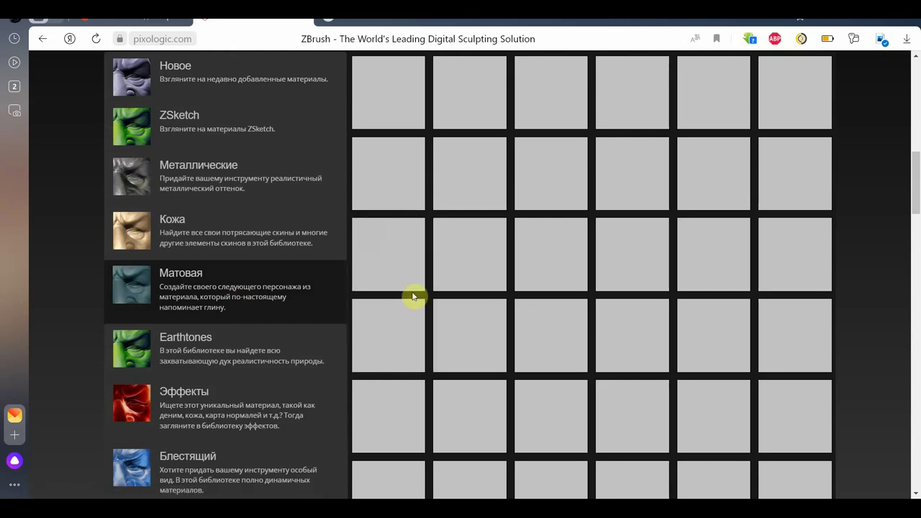
scroll(415, 296, "down", 3)
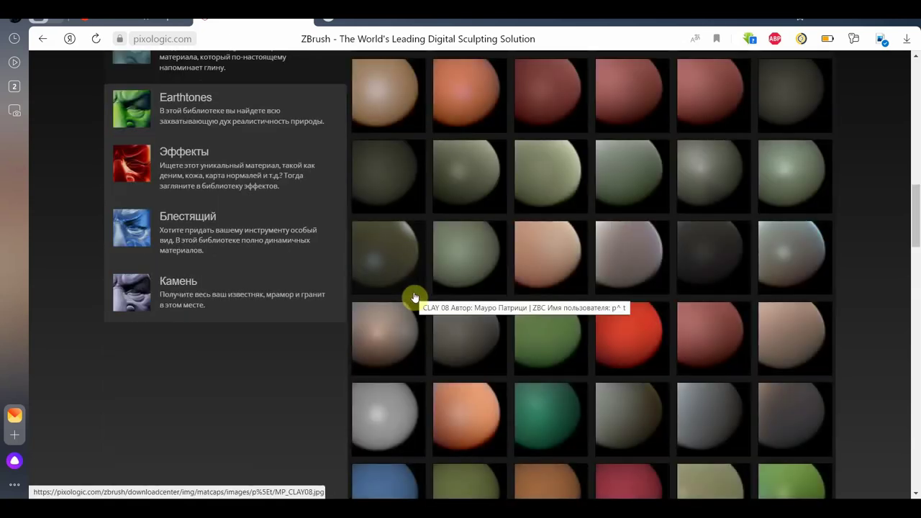
scroll(414, 295, "up", 2)
scroll(501, 228, "up", 2)
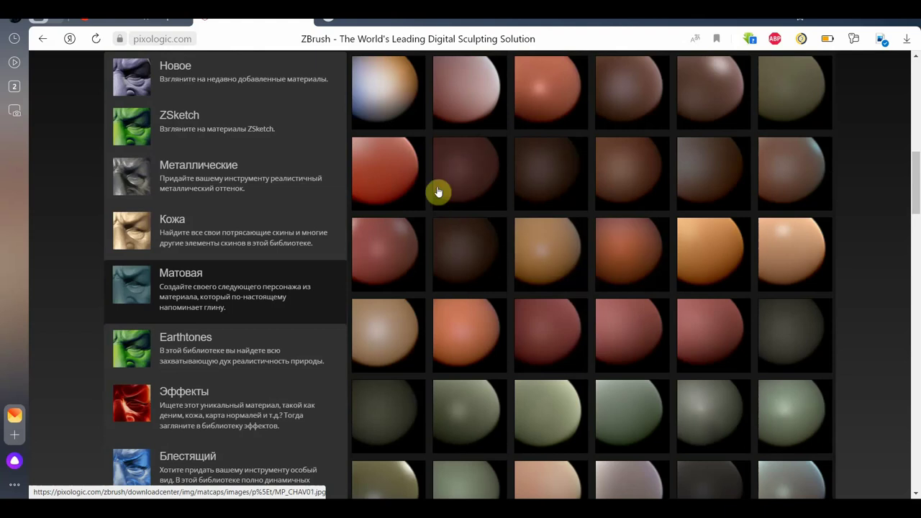
left_click(519, 332)
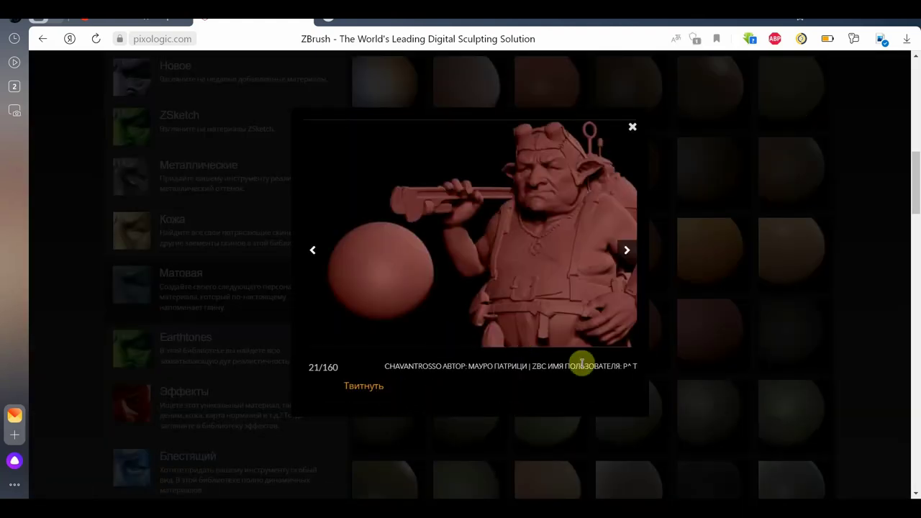
triple_click(575, 366)
left_click(425, 251)
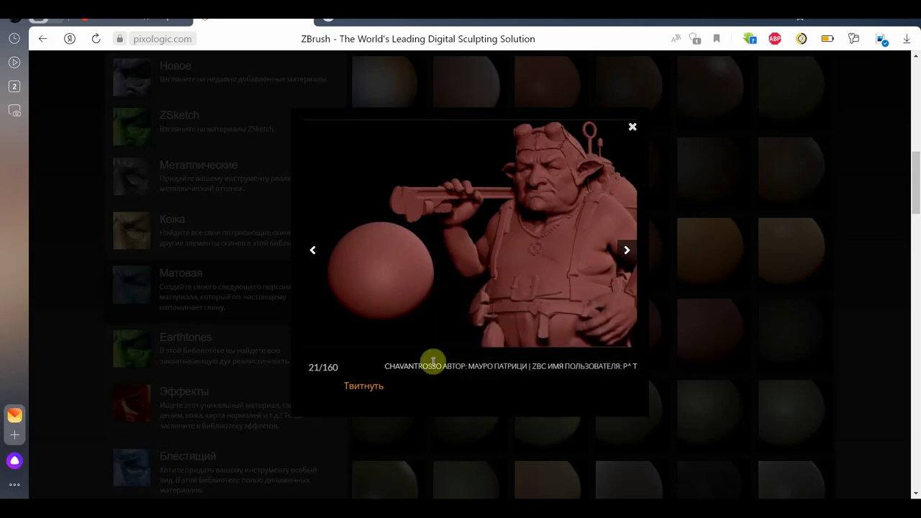
triple_click(504, 370)
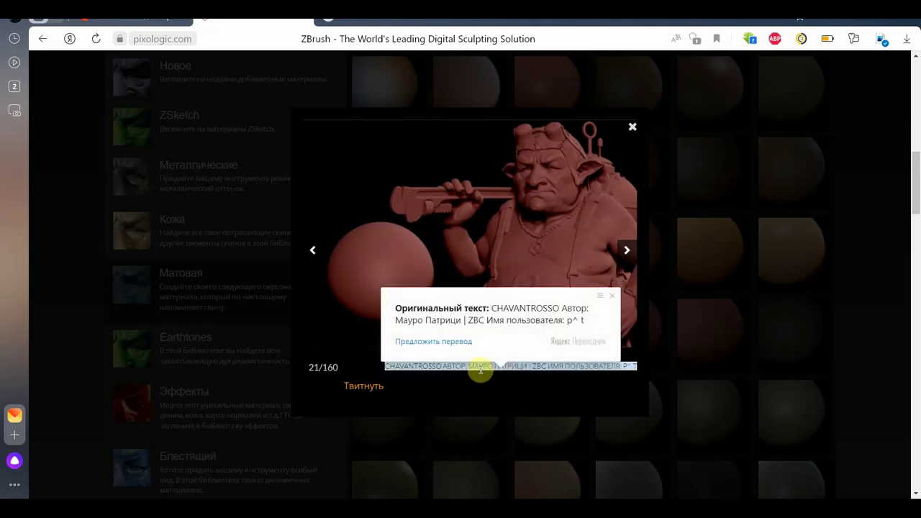
right_click(511, 370)
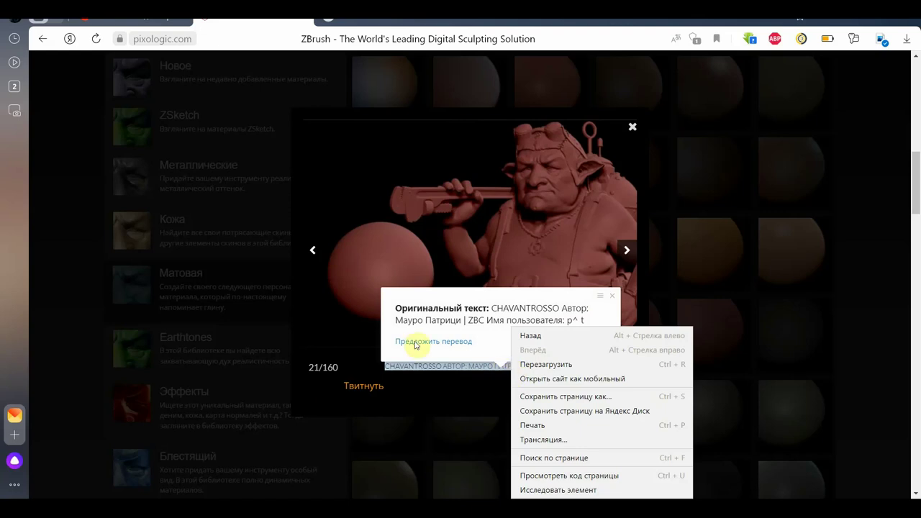
left_click(455, 249)
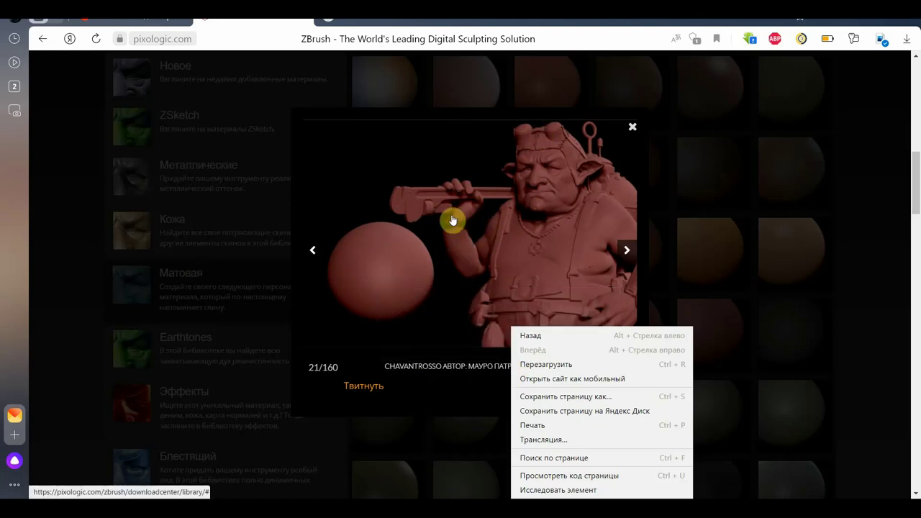
left_click(549, 34)
left_click(551, 31)
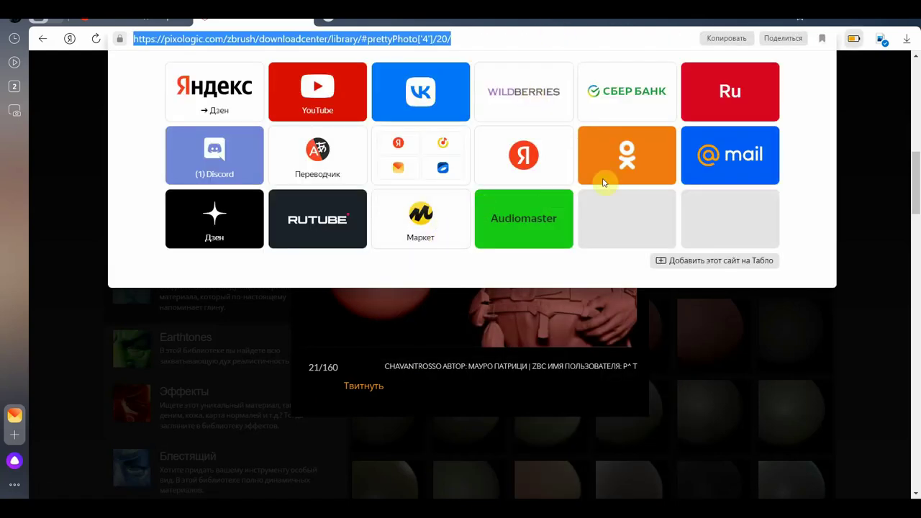
left_click(878, 120)
left_click(632, 127)
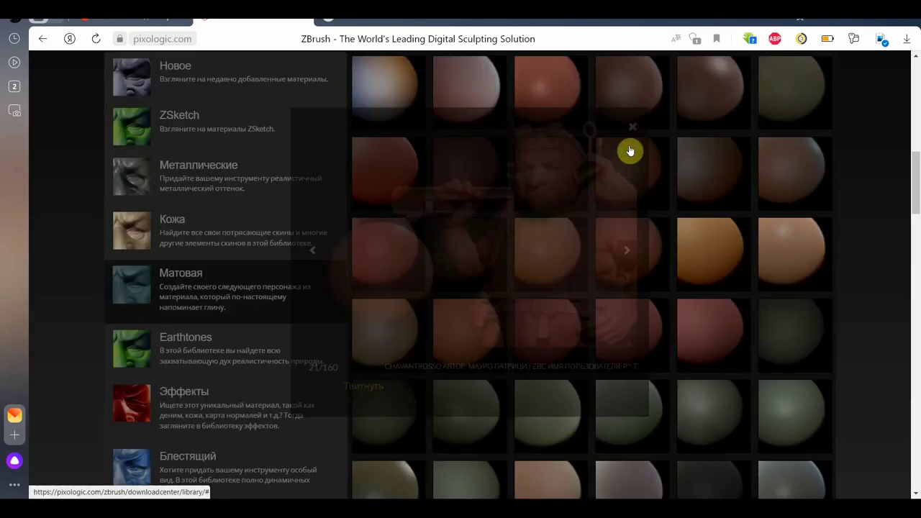
scroll(513, 304, "down", 3)
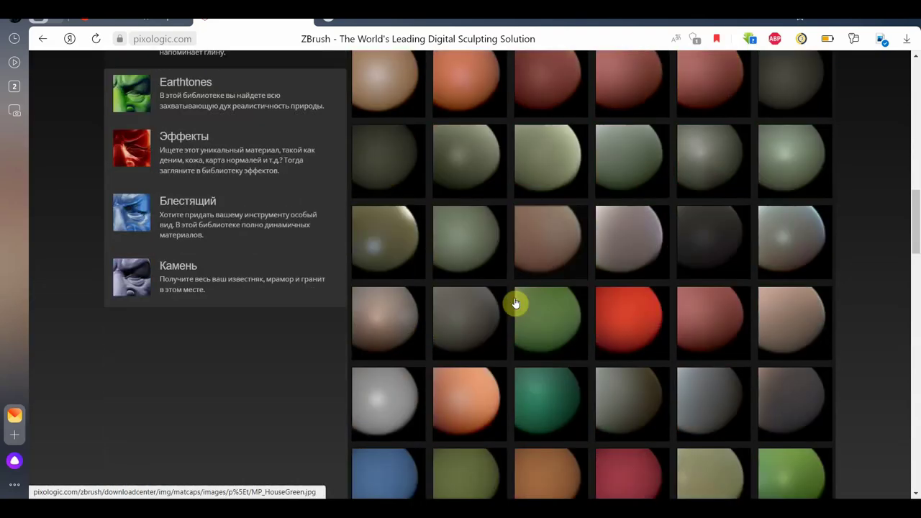
scroll(517, 305, "down", 3)
scroll(518, 305, "down", 2)
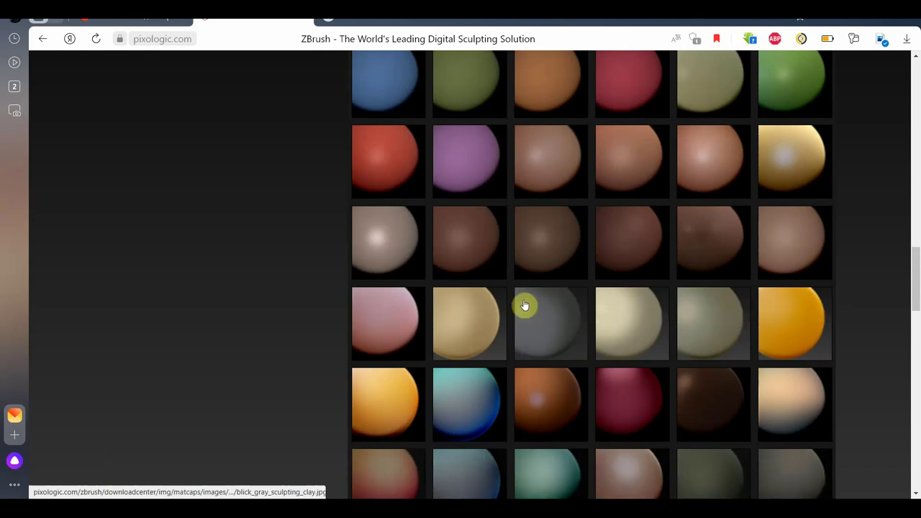
scroll(571, 330, "down", 2)
scroll(570, 329, "down", 2)
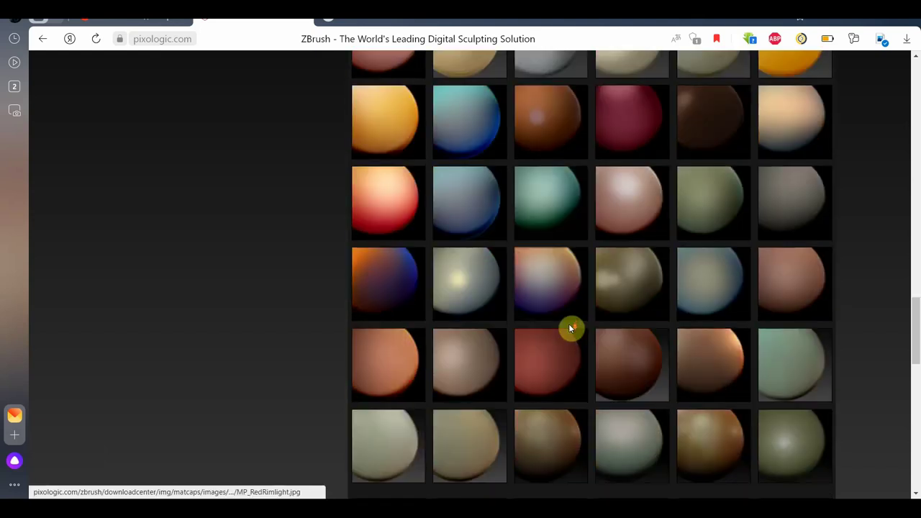
scroll(570, 330, "down", 2)
scroll(570, 330, "down", 2)
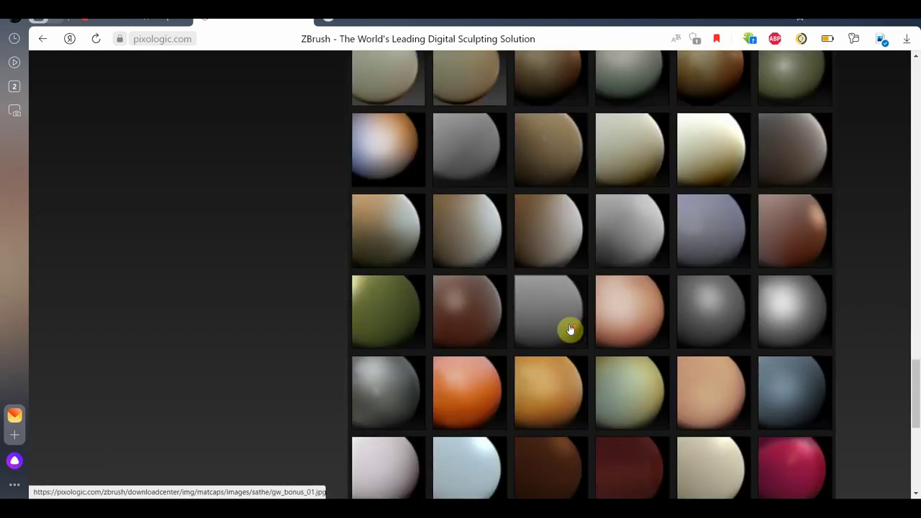
scroll(570, 330, "down", 1)
scroll(570, 329, "down", 2)
scroll(570, 329, "down", 3)
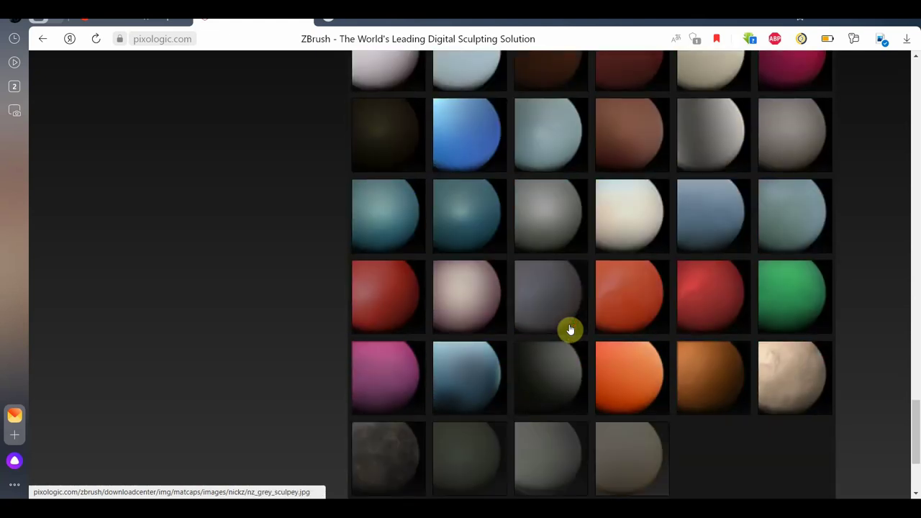
- Enlarge the brown clay matcap preview, capture the sphere region and save it as an image
left_click(699, 379)
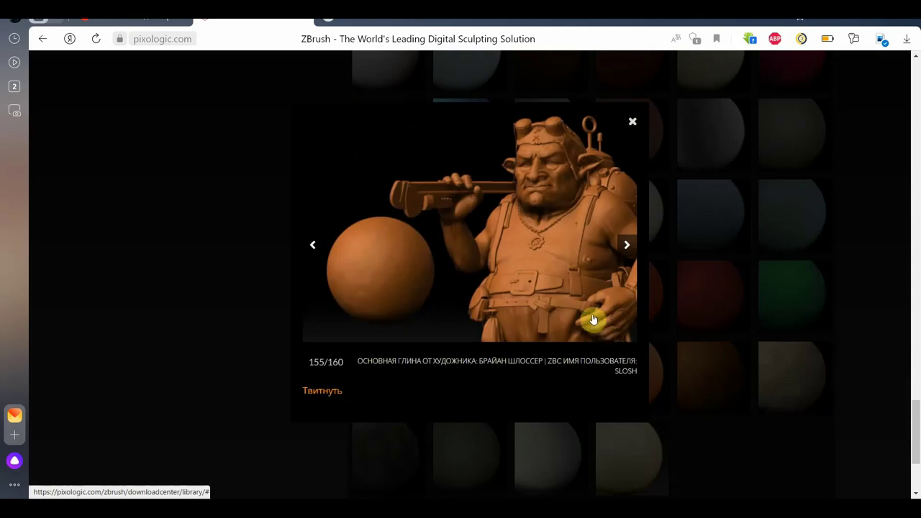
key("ctrl+shift+1")
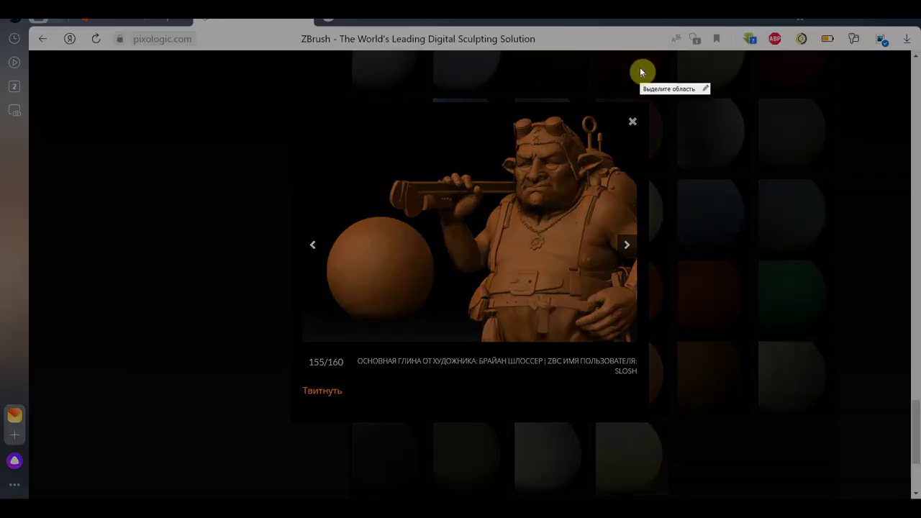
left_click_drag(329, 215, 433, 326)
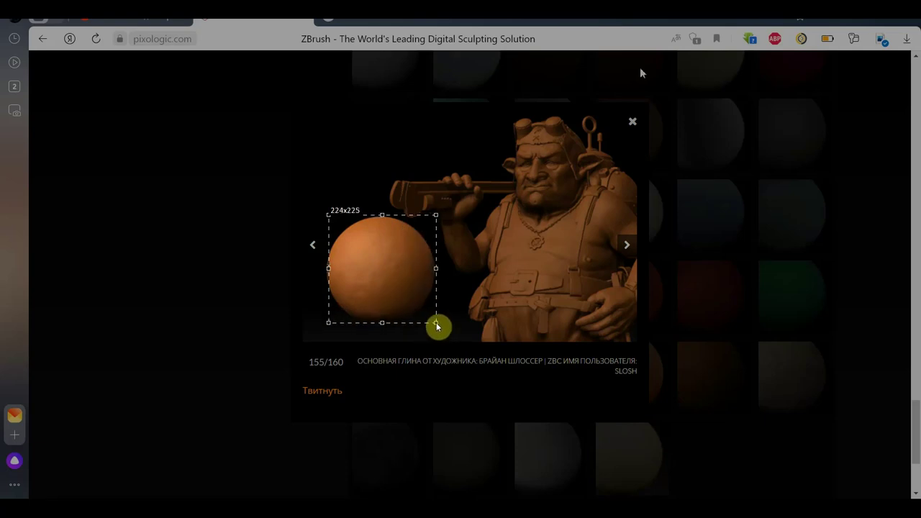
left_click_drag(437, 326, 436, 325)
left_click_drag(329, 268, 327, 268)
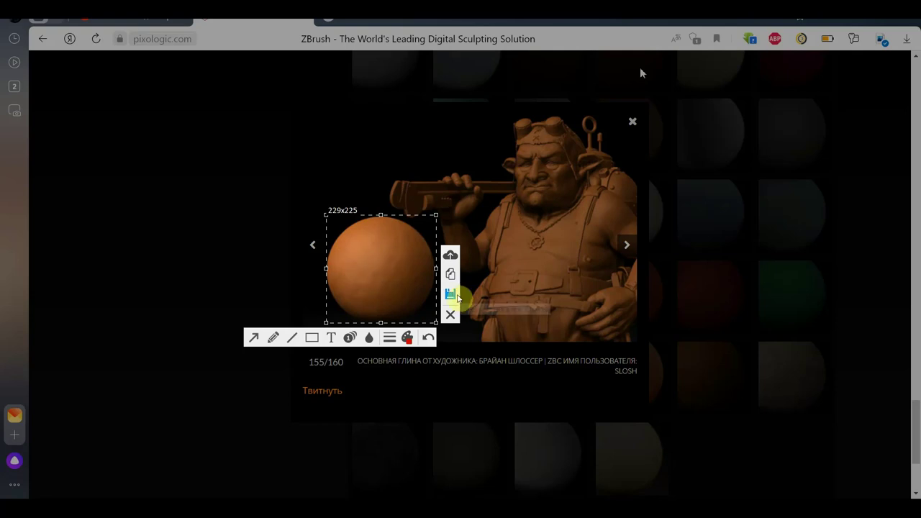
left_click(450, 293)
left_click(623, 378)
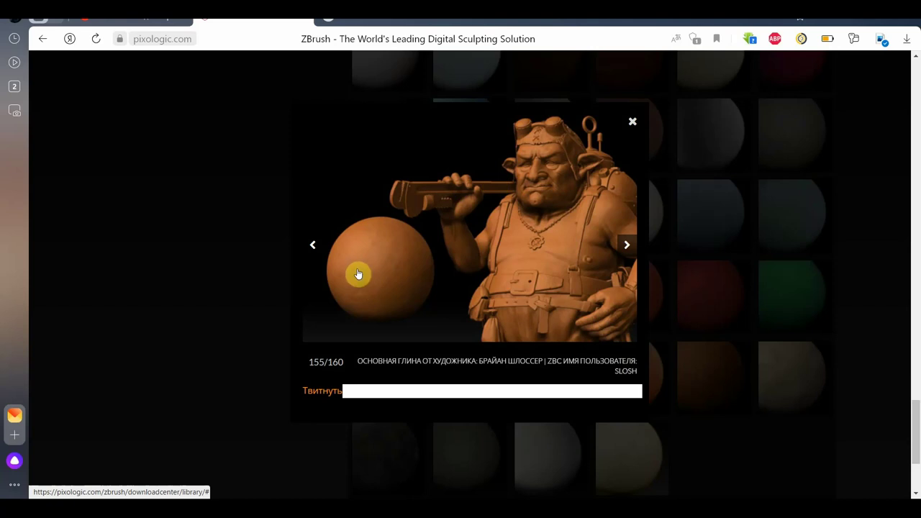
- Capture a 145x134 region around the orange clay sphere and open its save dialog
key("Print")
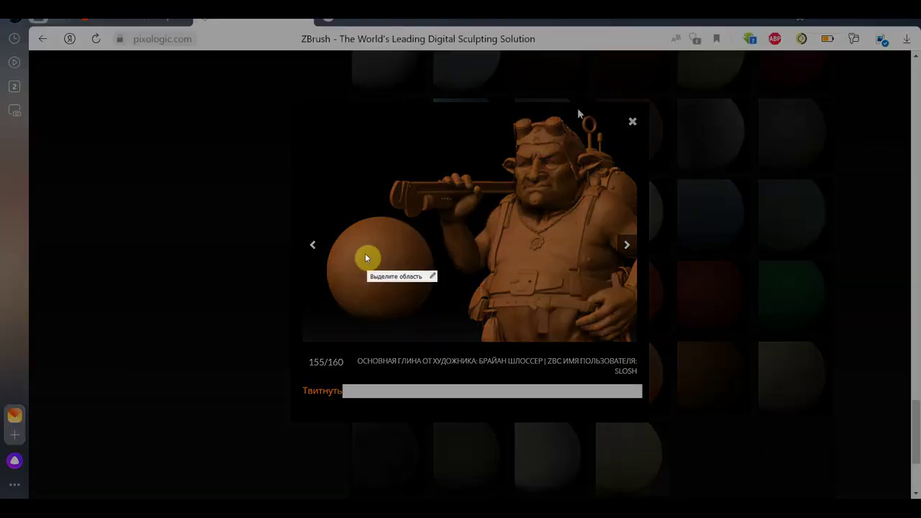
left_click_drag(347, 235, 411, 297)
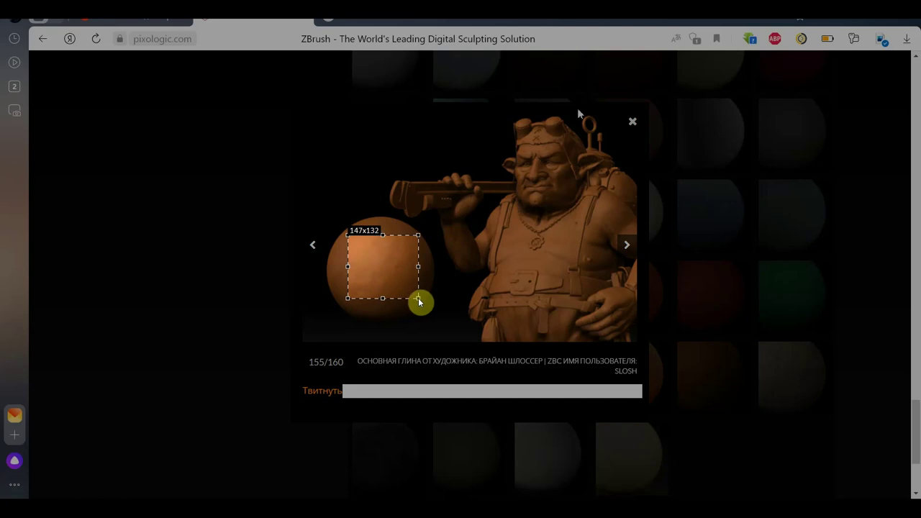
left_click_drag(418, 301, 418, 301)
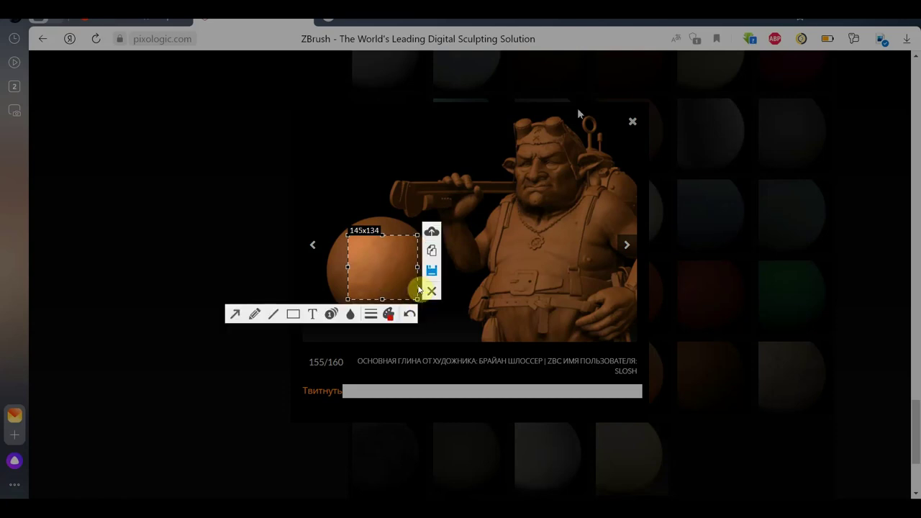
left_click(431, 271)
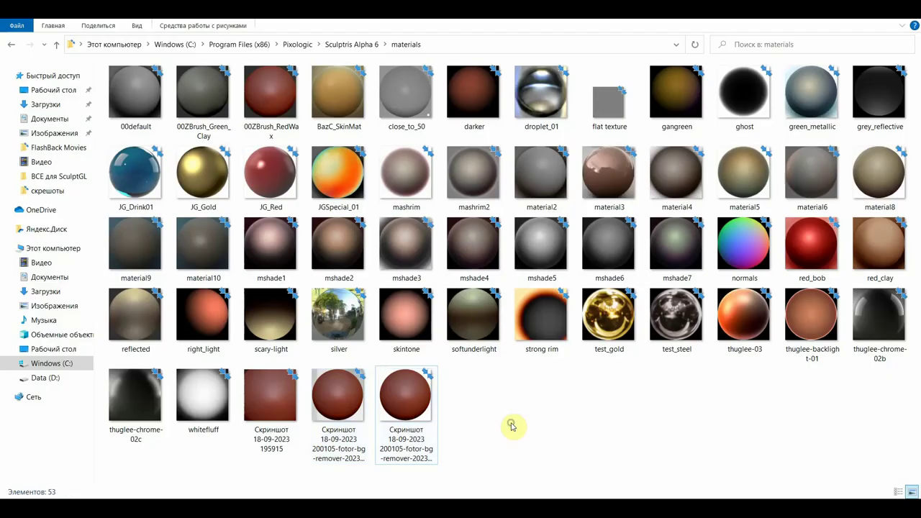
- Paste the copied 200630 and 200649 clay sphere screenshots into the Sculptris Alpha 6 materials folder
right_click(512, 424)
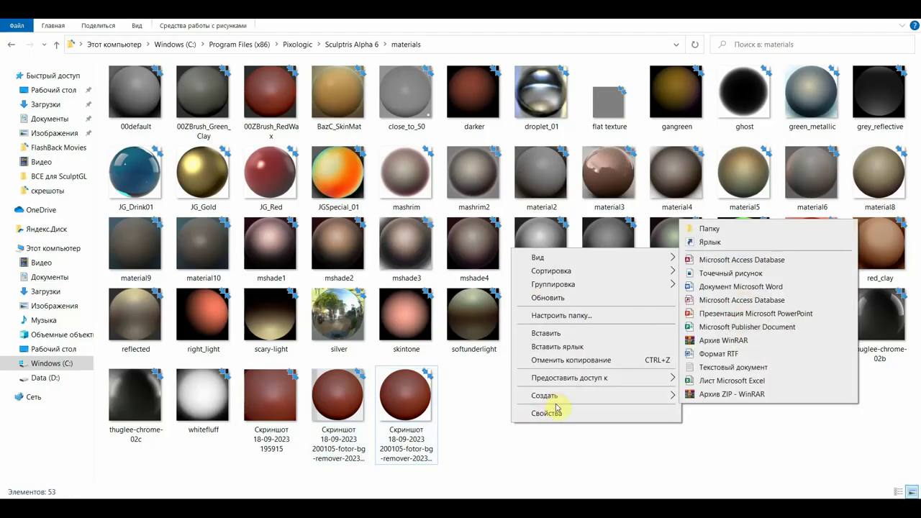
left_click(553, 333)
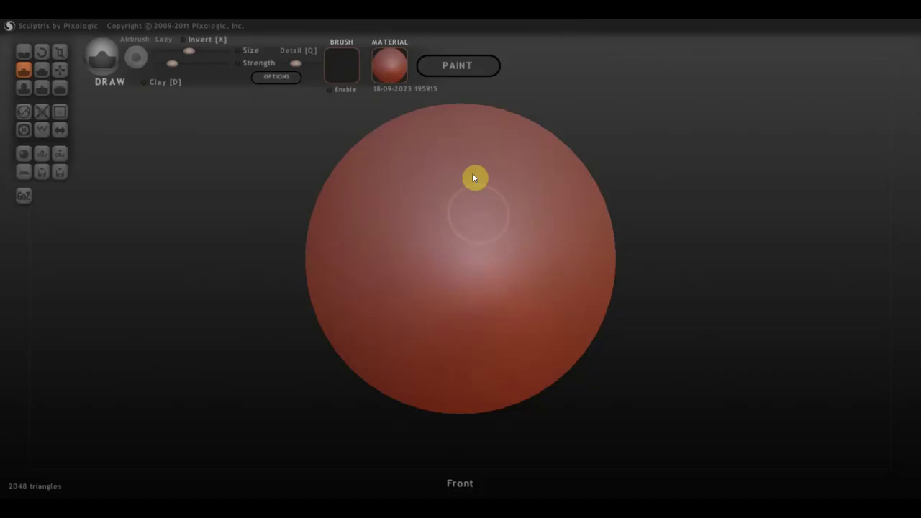
left_click(403, 71)
scroll(432, 284, "down", 5)
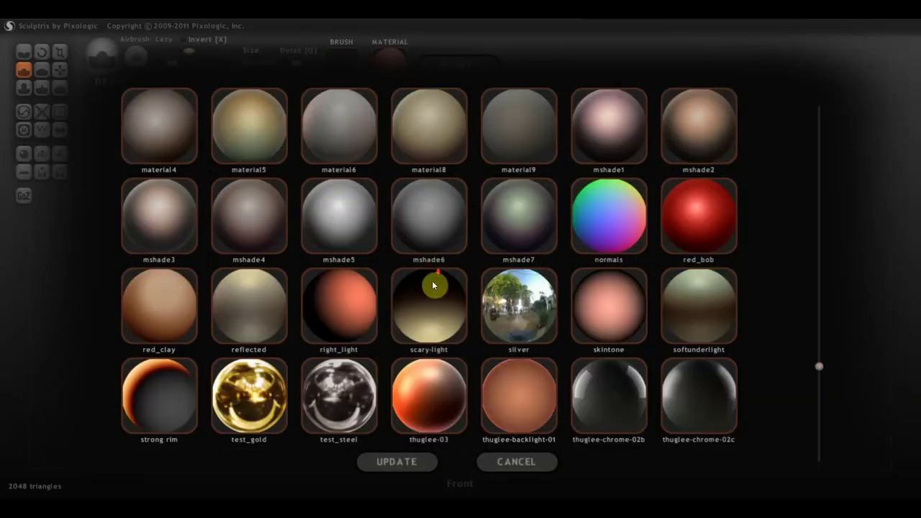
scroll(431, 283, "down", 2)
left_click(607, 382)
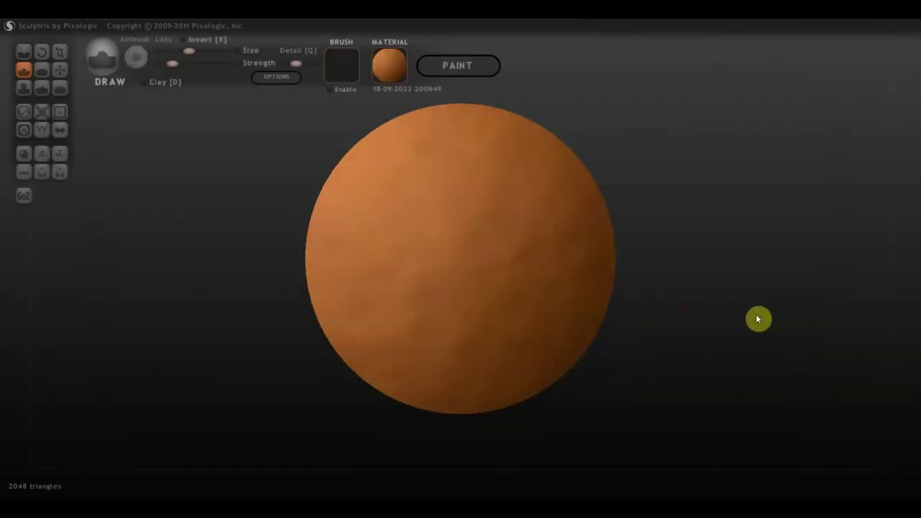
- Turn on mirrored symmetry, confirm it, and pan the view around the sphere
left_click(60, 130)
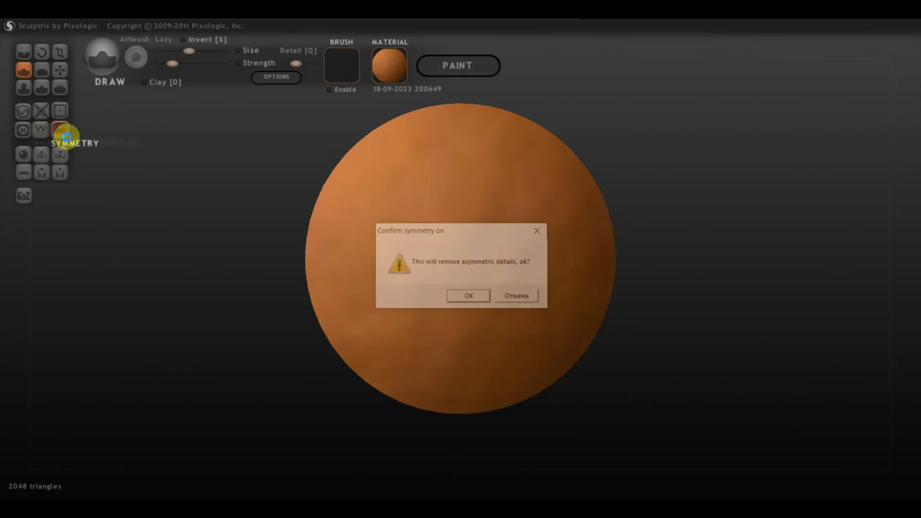
left_click(469, 297)
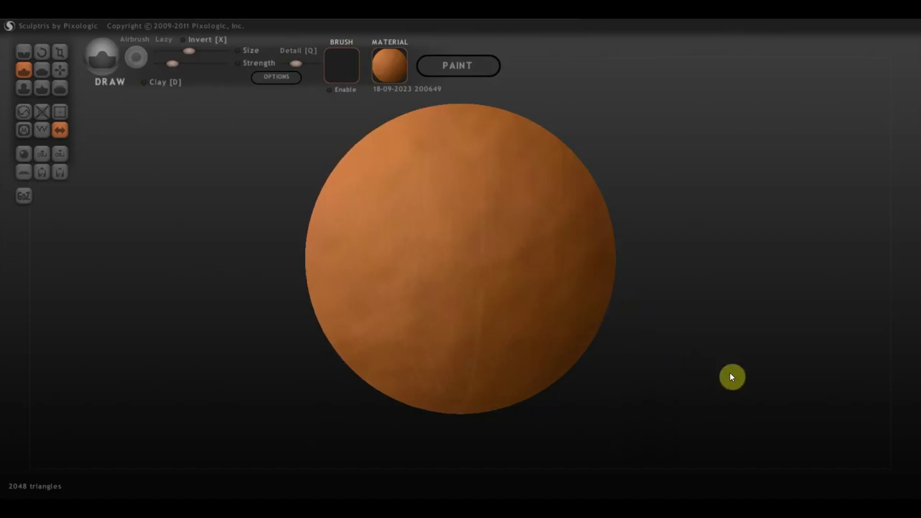
mouse_move(693, 379)
right_mouse_down()
mouse_move(899, 389)
mouse_move(454, 403)
right_mouse_up()
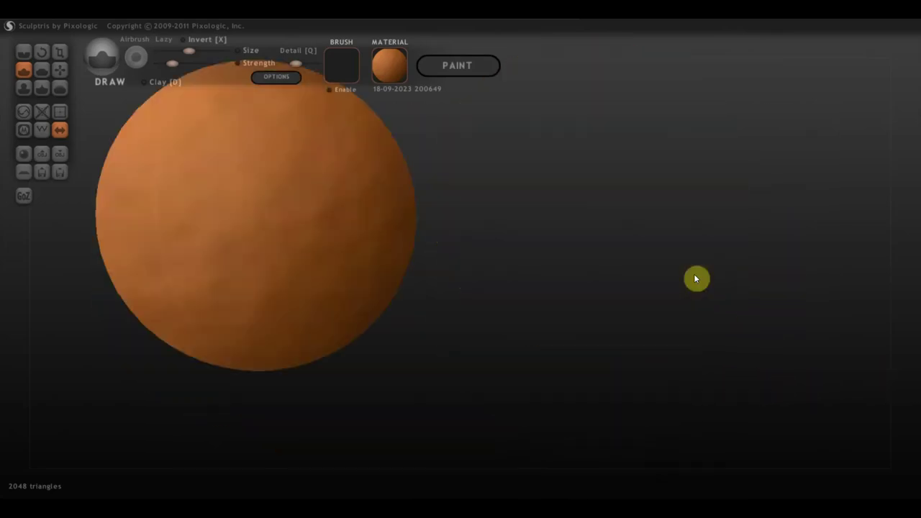
mouse_move(697, 277)
right_mouse_down()
mouse_move(690, 432)
mouse_move(689, 400)
right_mouse_up()
scroll(689, 400, "down", 2)
scroll(682, 393, "up", 3)
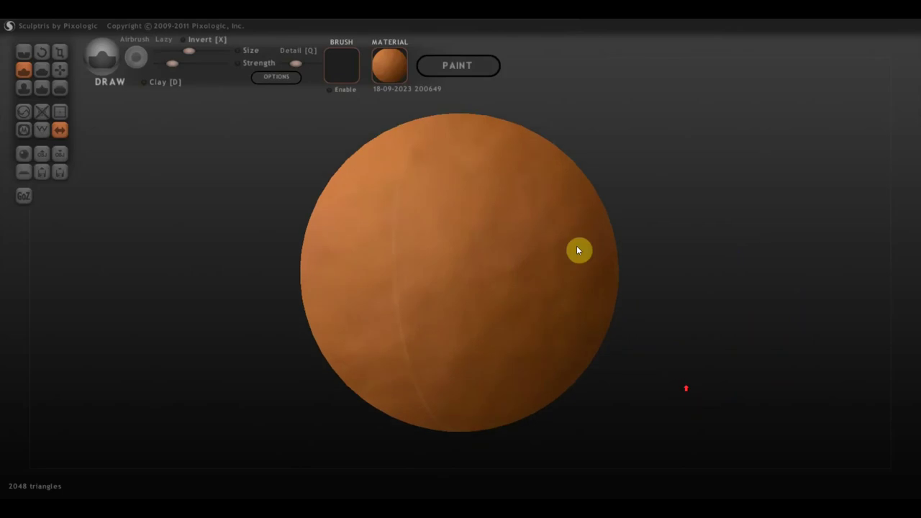
left_click(394, 75)
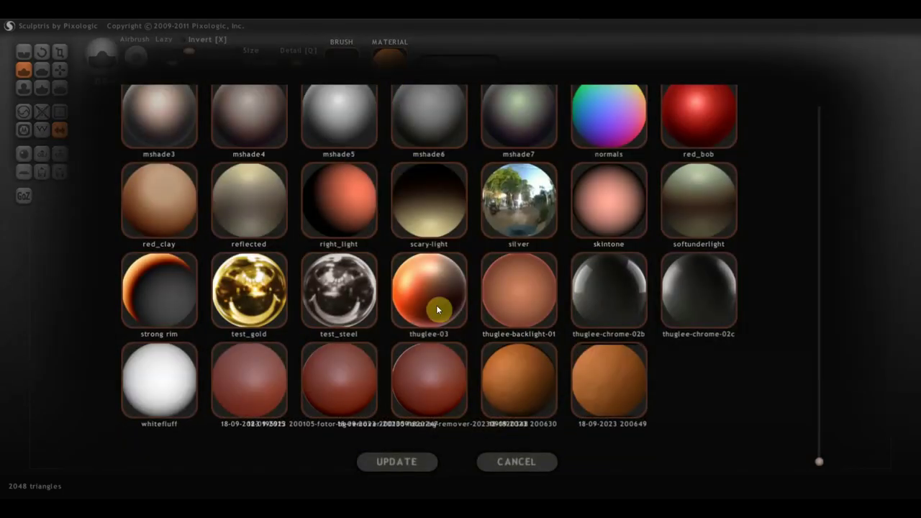
left_click(533, 393)
mouse_move(685, 339)
left_mouse_down()
mouse_move(719, 401)
mouse_move(581, 353)
mouse_move(629, 318)
mouse_move(697, 312)
mouse_move(693, 331)
left_mouse_up()
- Zoom and orbit around the sphere until the seam runs vertically
scroll(687, 328, "down", 2)
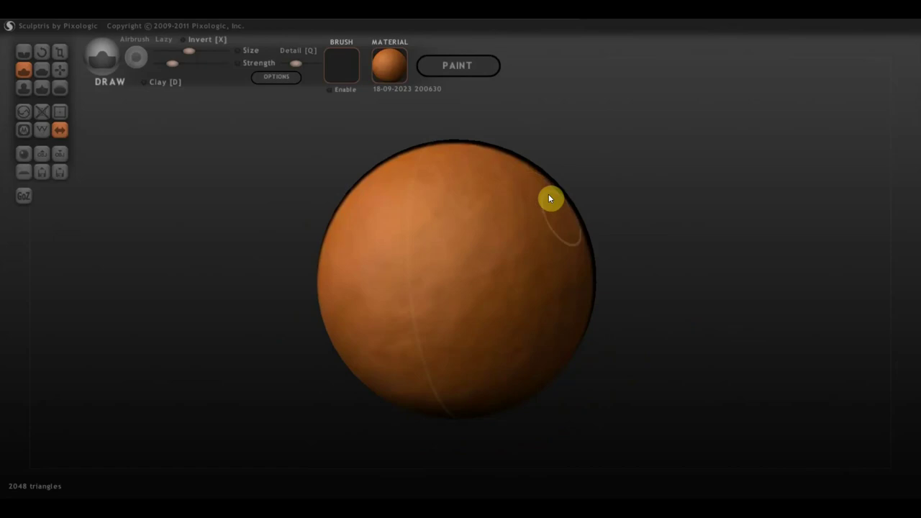
scroll(475, 276, "up", 2)
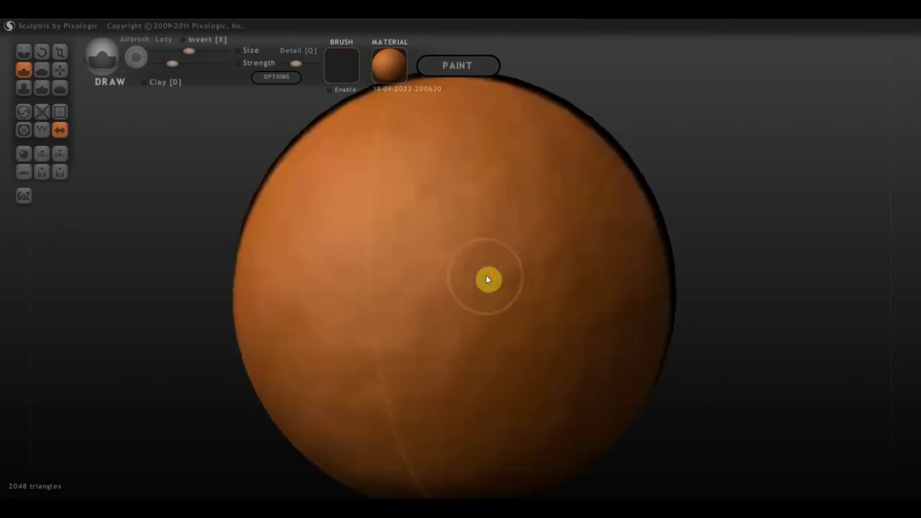
scroll(489, 273, "up", 3)
scroll(495, 263, "up", 2)
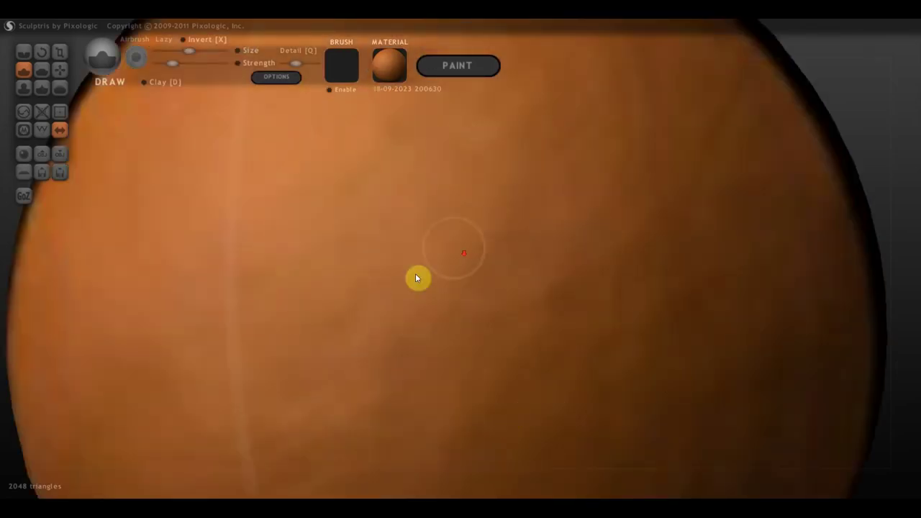
scroll(431, 277, "down", 5)
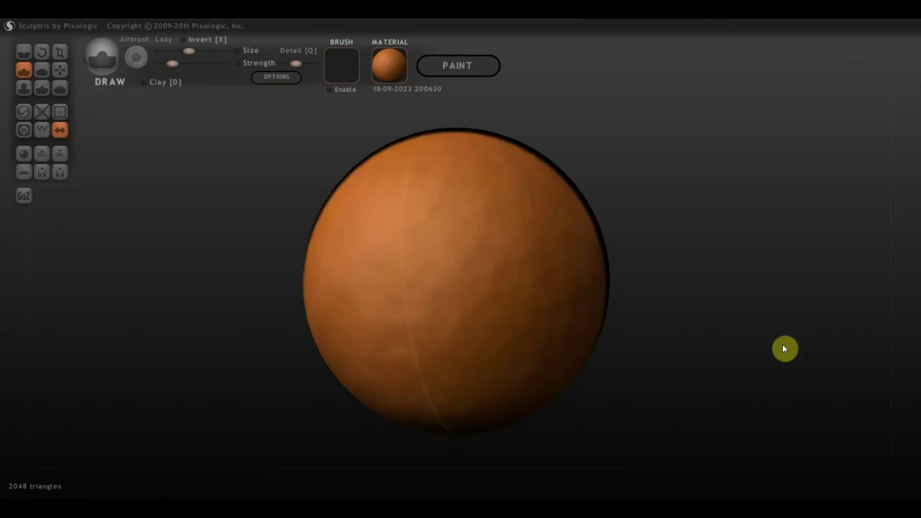
scroll(773, 352, "up", 2)
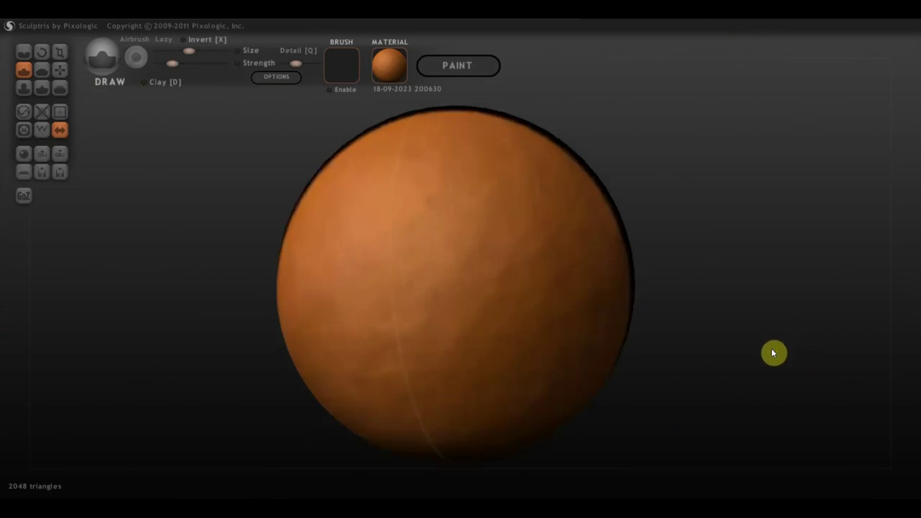
scroll(773, 353, "down", 3)
scroll(771, 348, "up", 1)
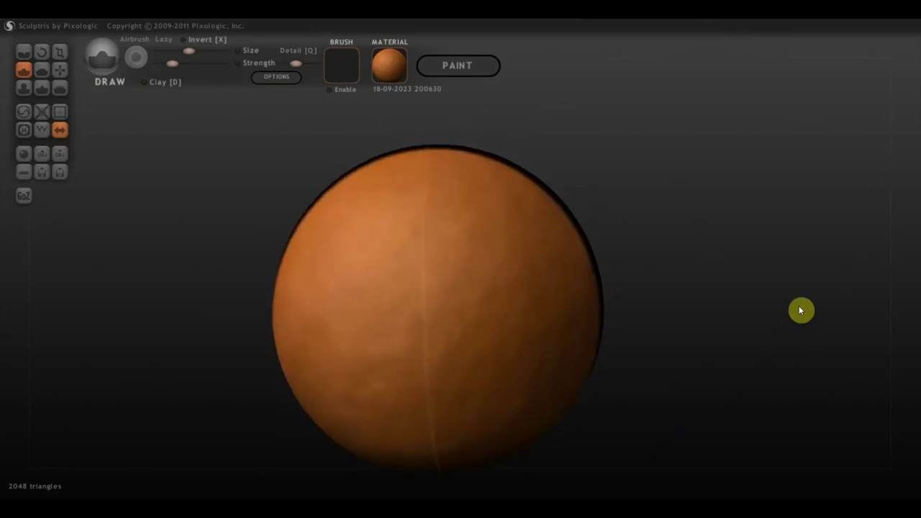
mouse_move(771, 348)
left_mouse_down()
mouse_move(801, 324)
mouse_move(742, 346)
mouse_move(749, 379)
mouse_move(806, 372)
mouse_move(847, 306)
mouse_move(848, 384)
mouse_move(721, 350)
mouse_move(742, 304)
mouse_move(761, 315)
left_mouse_up()
scroll(769, 327, "down", 2)
scroll(769, 326, "up", 2)
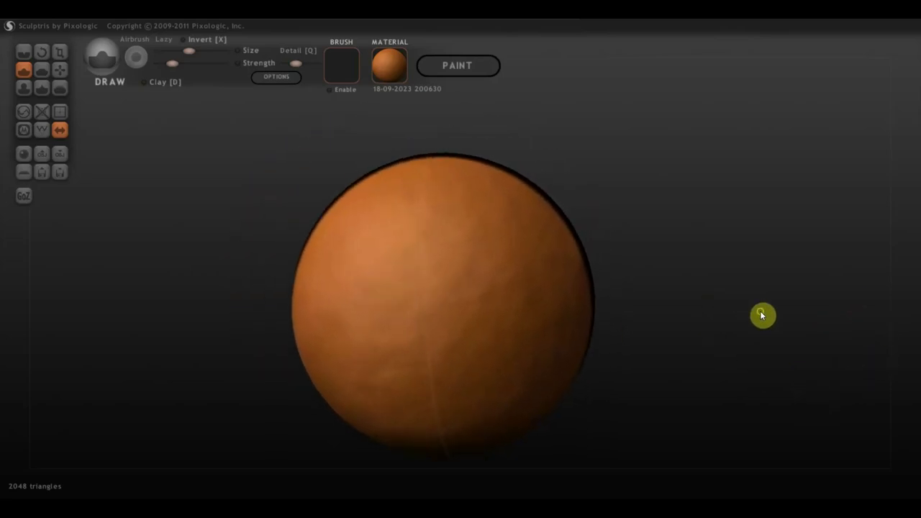
mouse_move(542, 305)
right_mouse_down()
mouse_move(508, 272)
mouse_move(554, 303)
right_mouse_up()
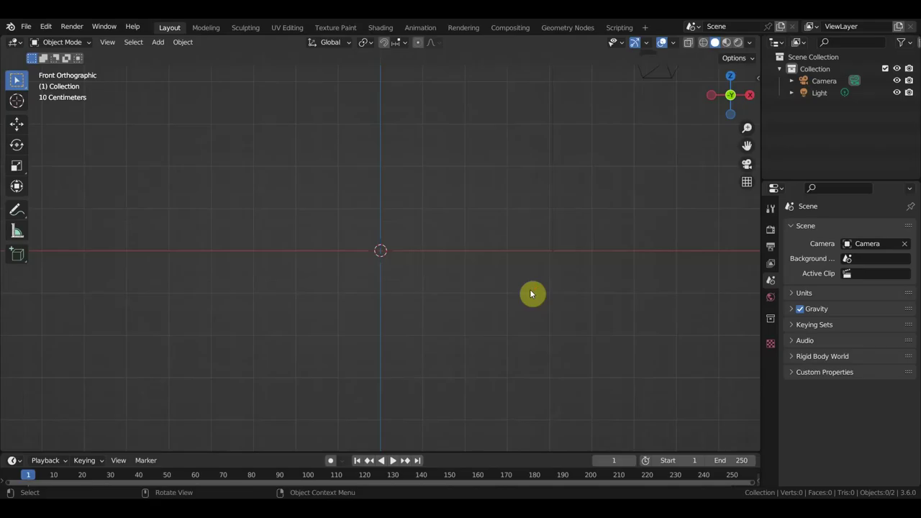
- Add a UV Sphere mesh to the scene and set it to Shade Smooth
left_click(157, 42)
mouse_move(176, 56)
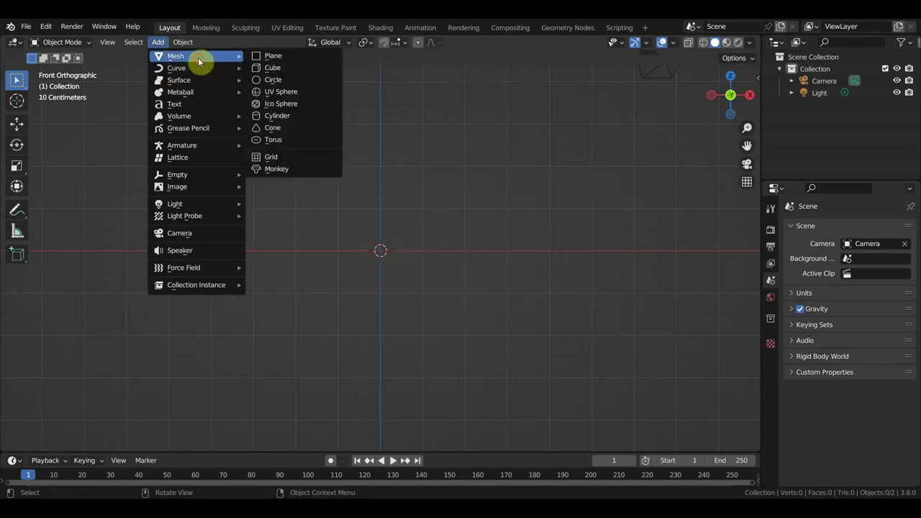
left_click(282, 90)
scroll(412, 291, "up", 6)
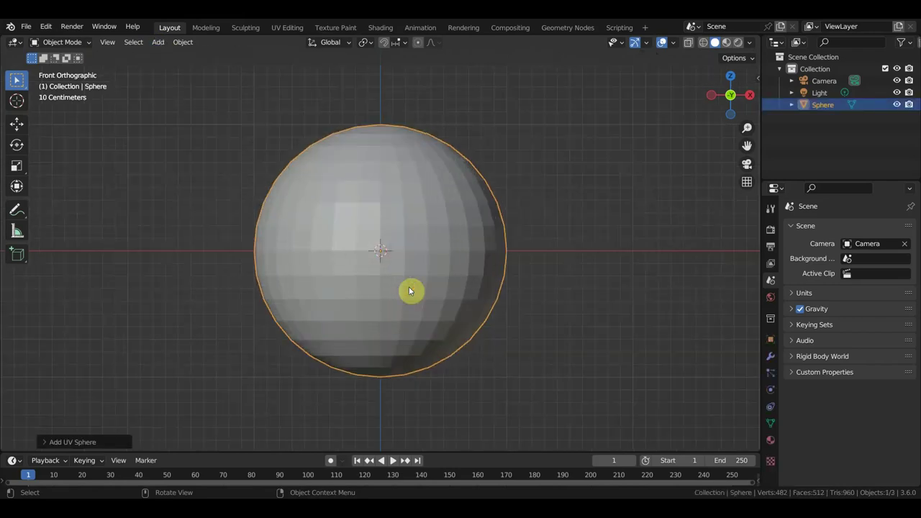
right_click(449, 279)
left_click(449, 269)
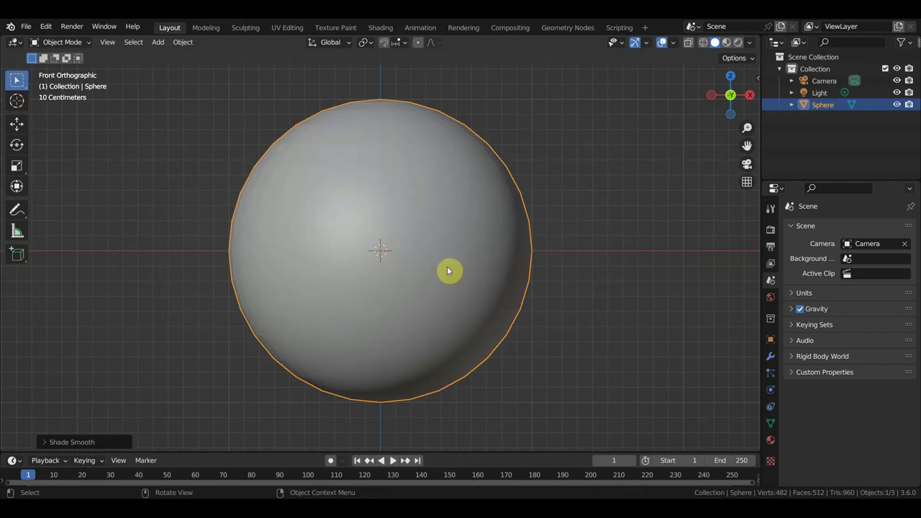
- Switch viewport lighting to MatCap and try the striped and soft white clay matcaps
left_click(748, 44)
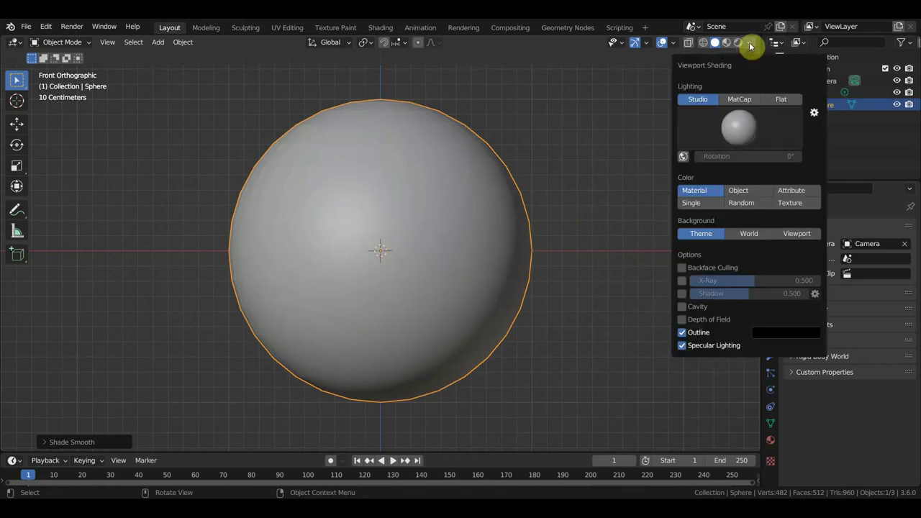
left_click(741, 100)
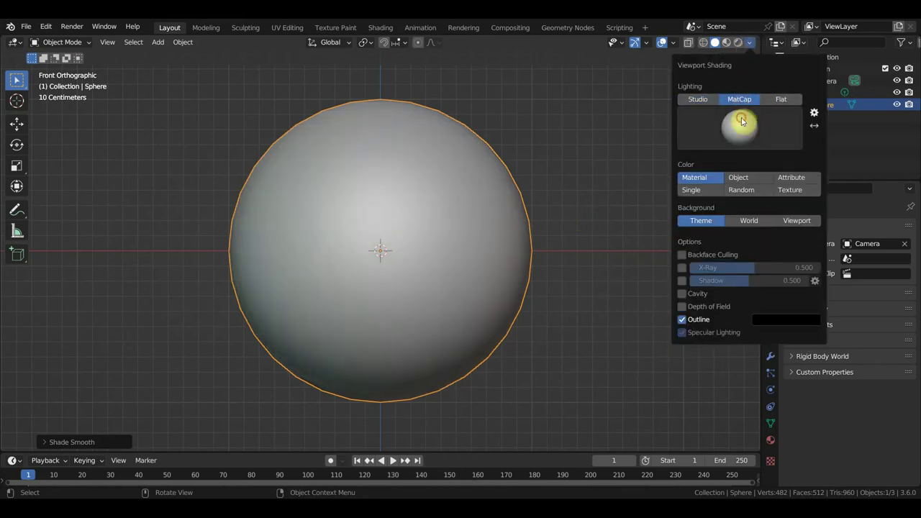
left_click(739, 124)
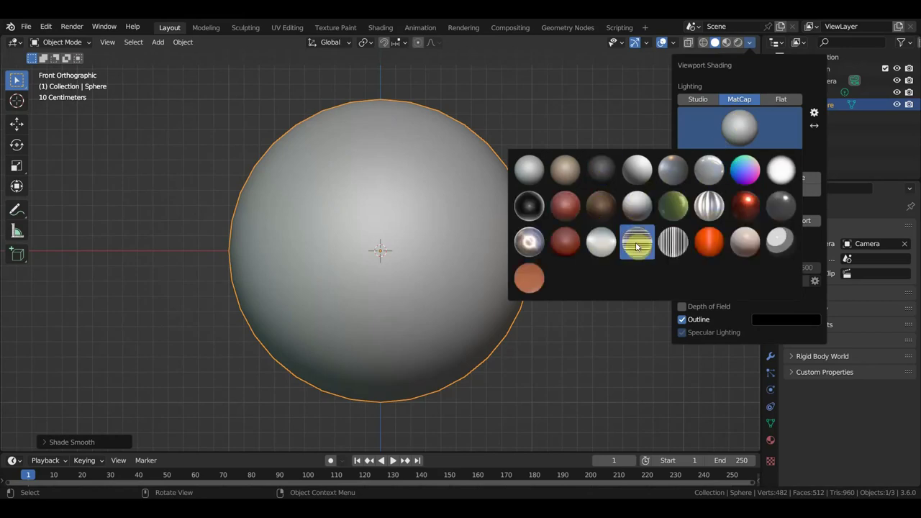
left_click(637, 241)
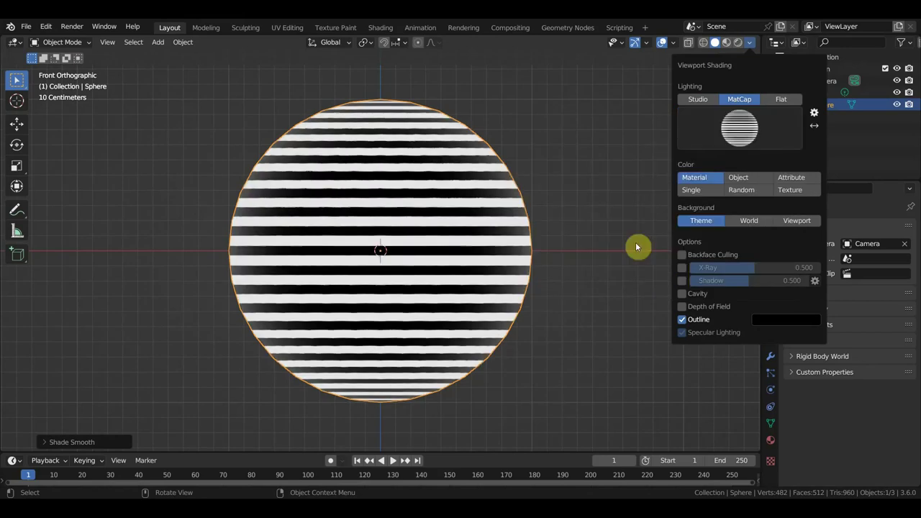
left_click(739, 130)
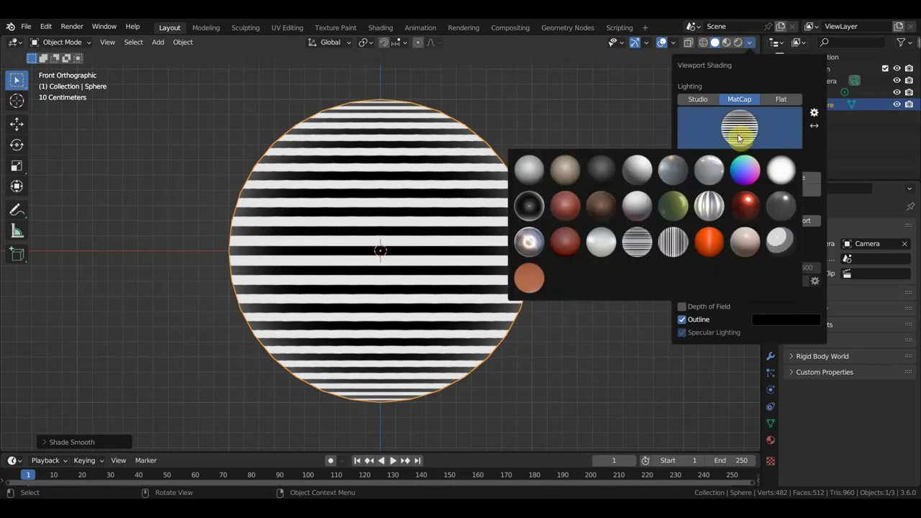
left_click(646, 212)
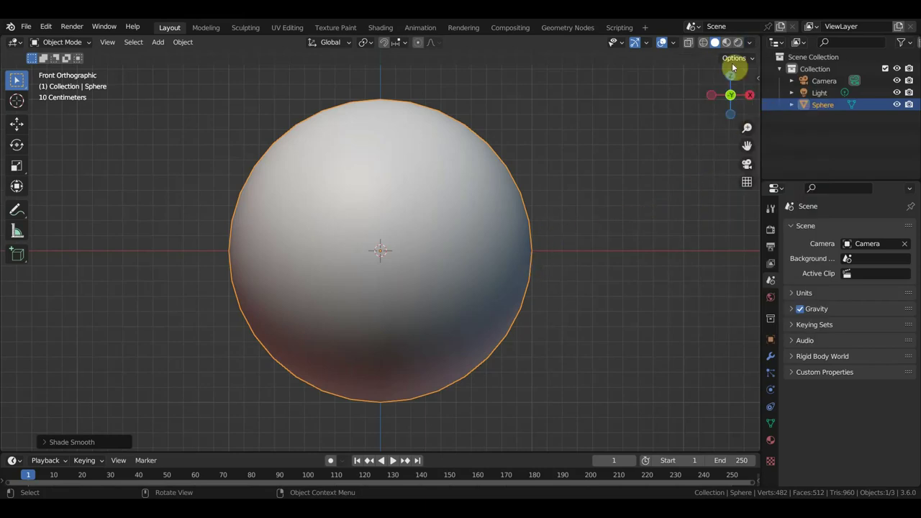
- Try the rainbow normal and white matcaps, settle on the red one, and deselect the sphere
left_click(748, 43)
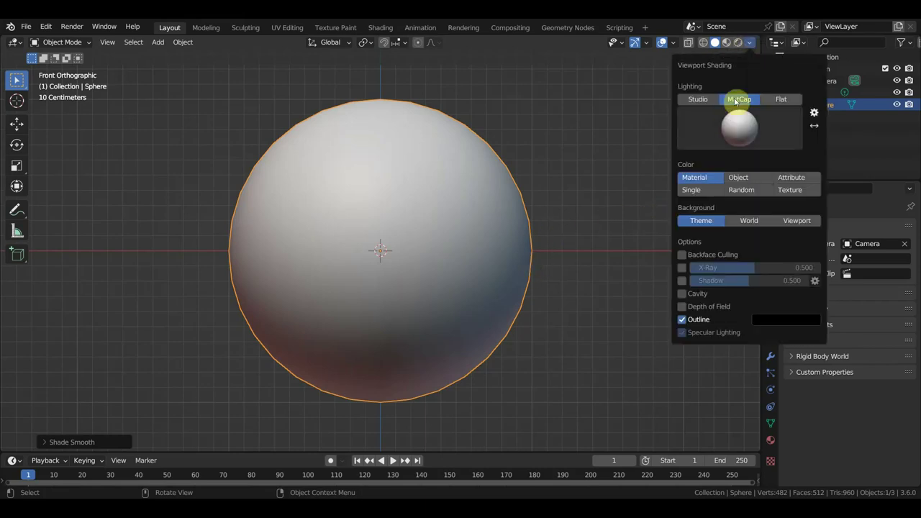
left_click(741, 133)
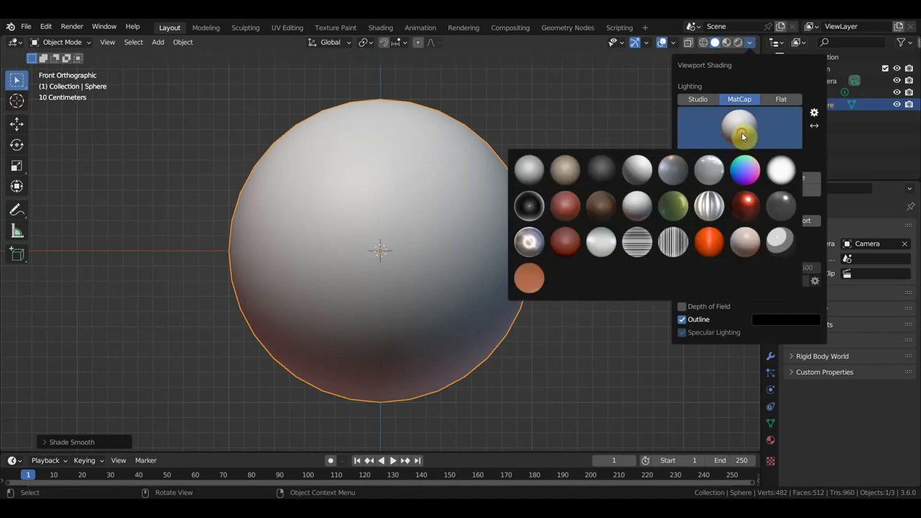
left_click(743, 176)
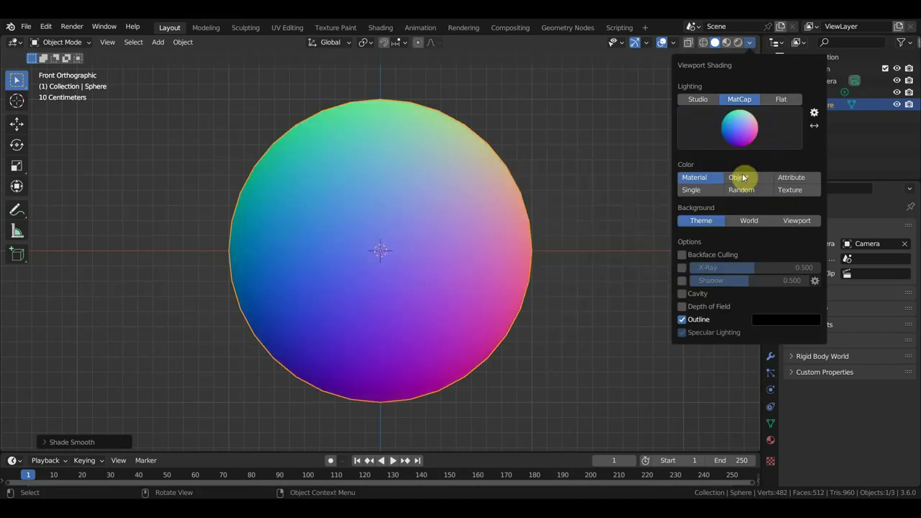
left_click(761, 125)
left_click(784, 169)
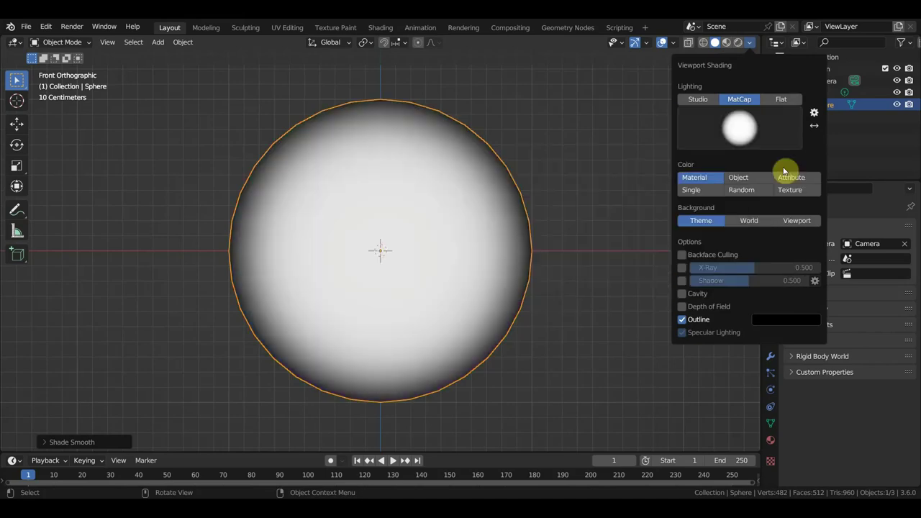
left_click(757, 132)
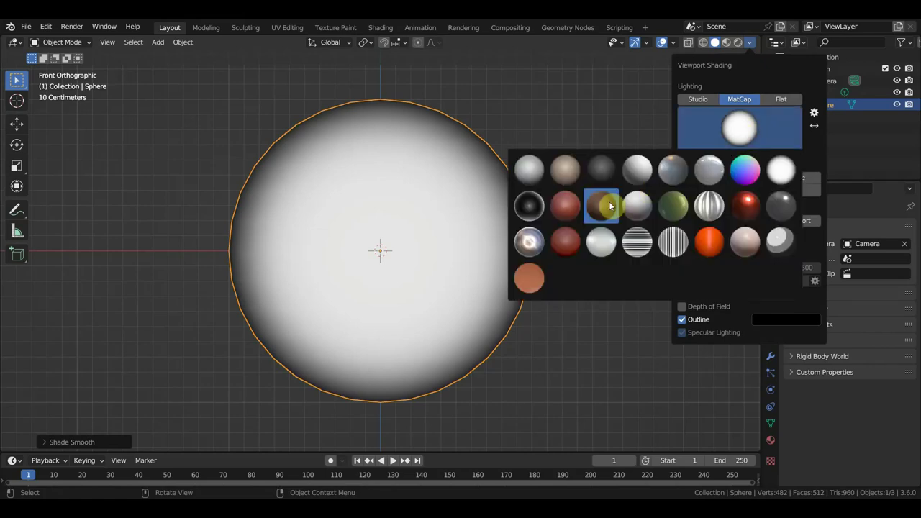
left_click(567, 211)
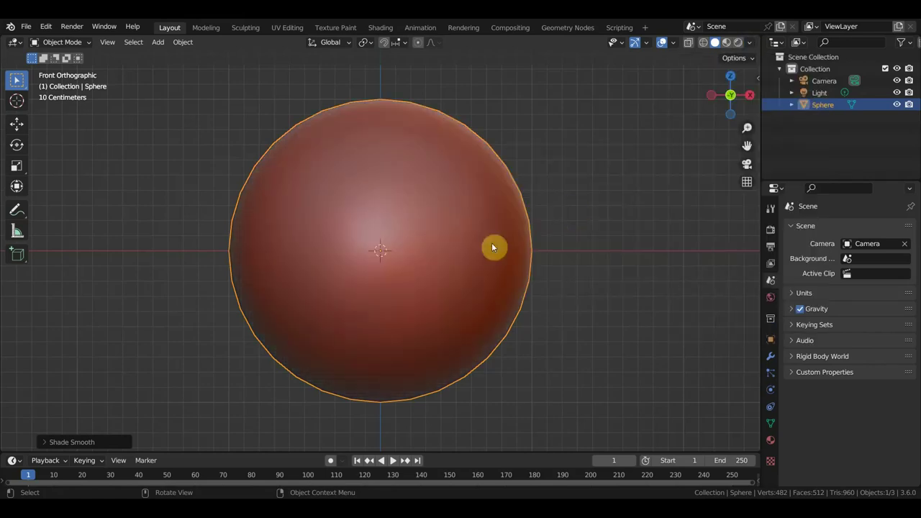
left_click(606, 243)
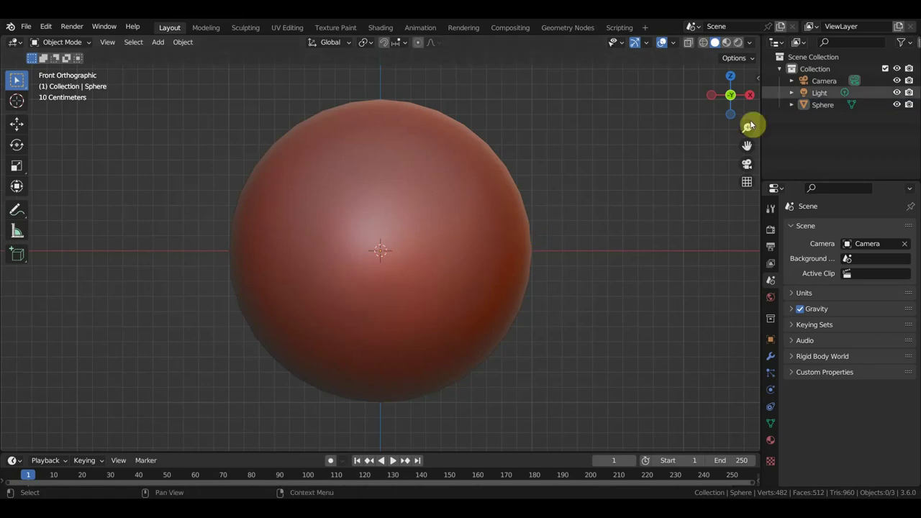
left_click(751, 45)
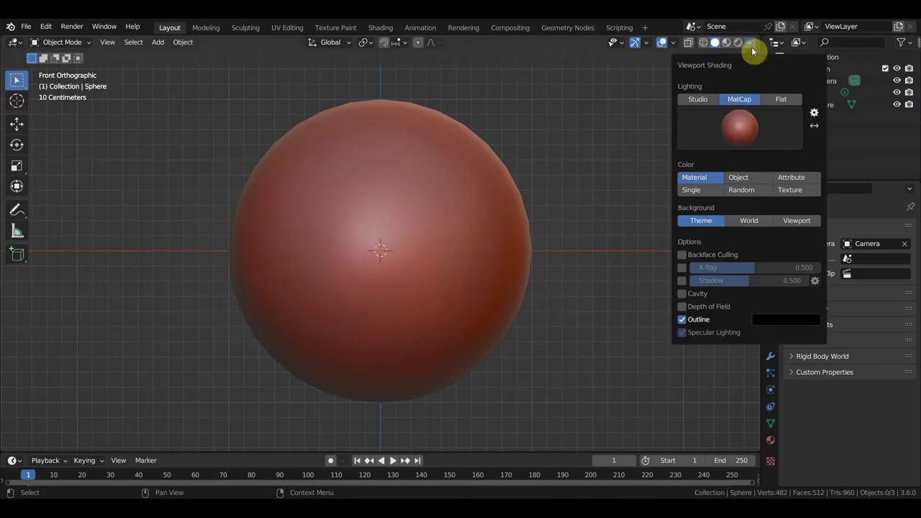
- Remove the screenshot matcap and neK2RcrfZpg.jpg from the custom MatCaps list in Preferences
left_click(813, 113)
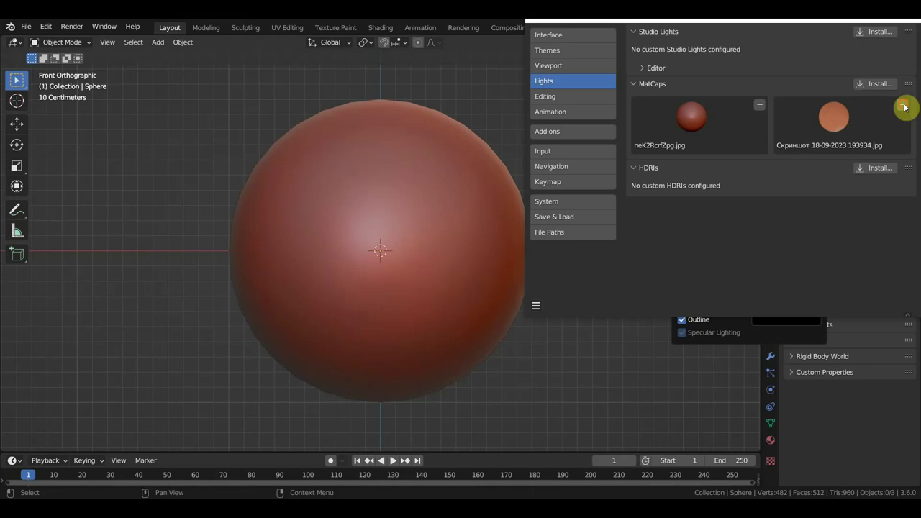
left_click(904, 108)
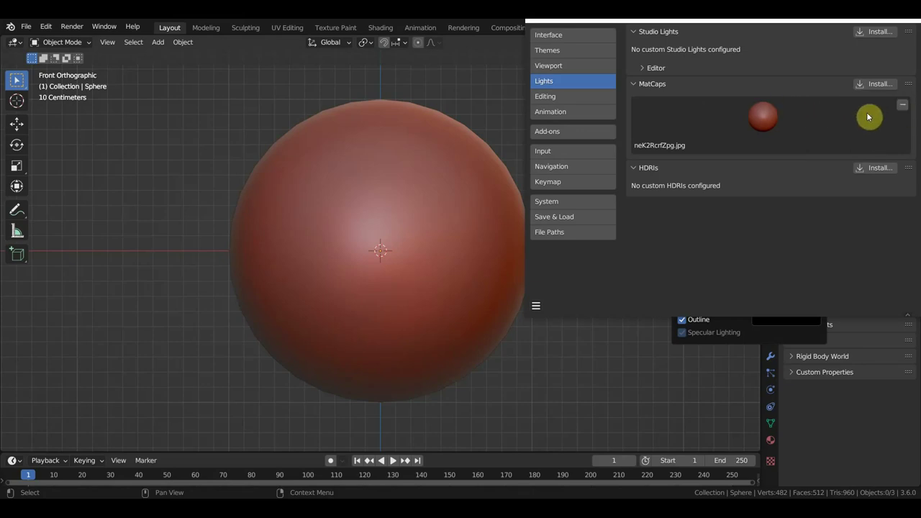
left_click(901, 106)
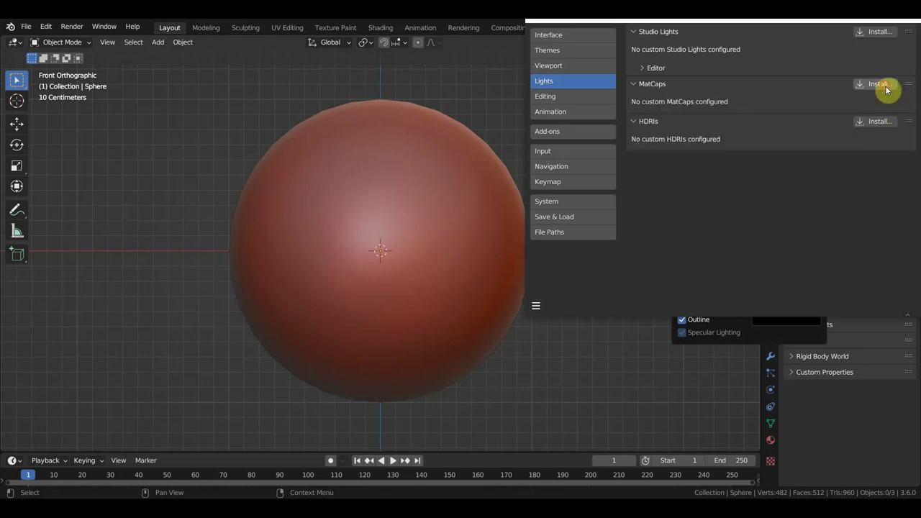
- Reinstall neK2RcrfZpg.jpg from D:\ВСЕ для SculptGL as a custom MatCap
left_click(887, 90)
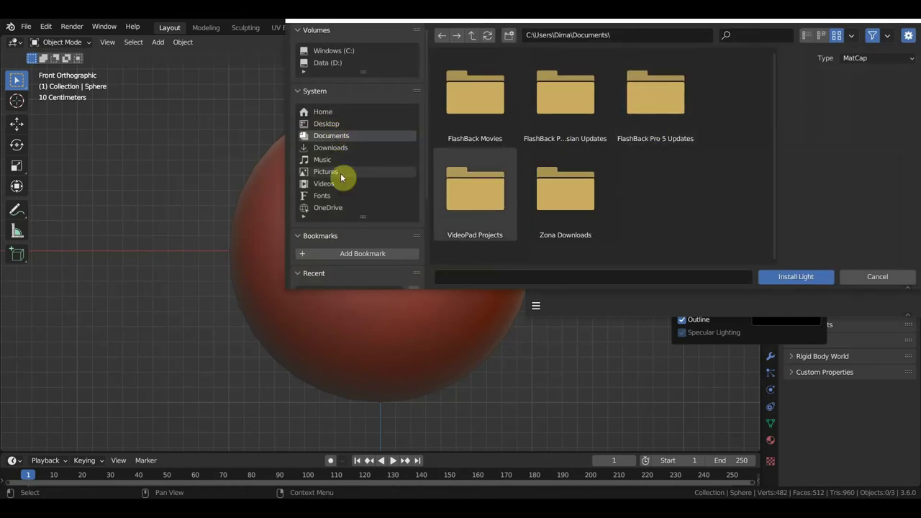
left_click(333, 124)
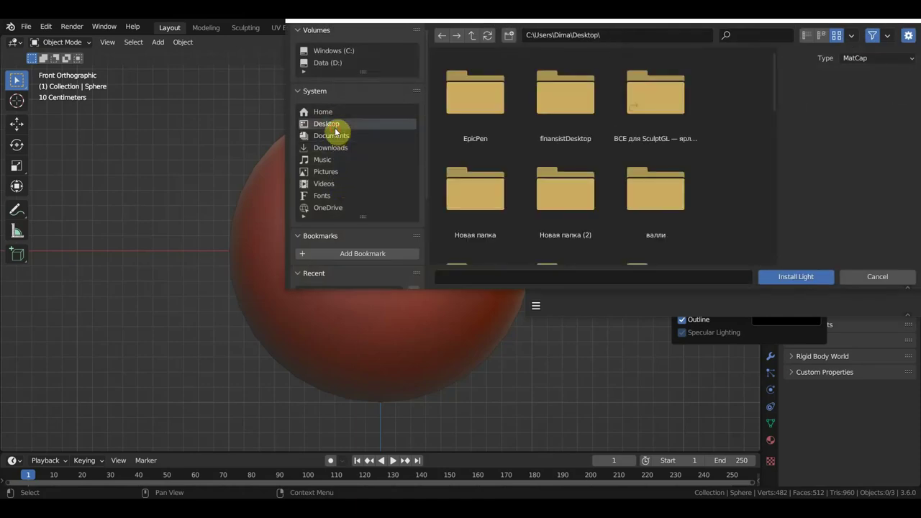
left_click(595, 176)
scroll(597, 177, "down", 2)
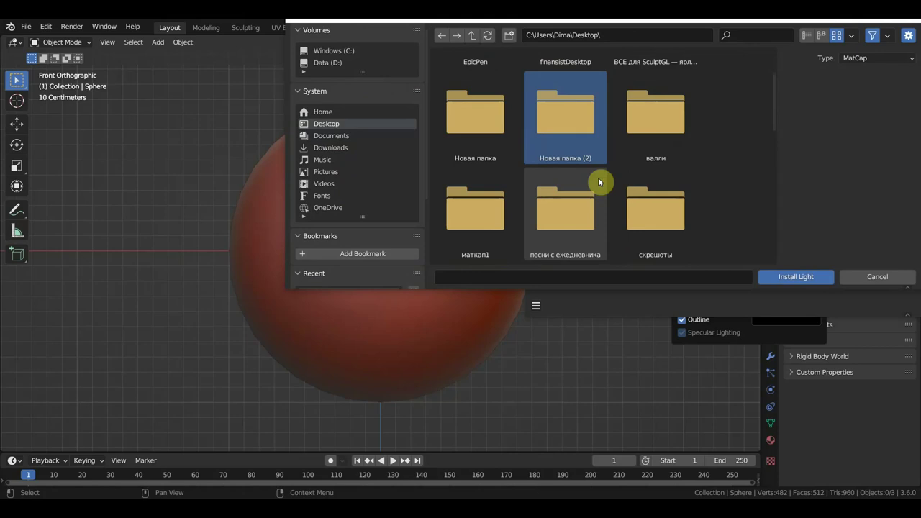
scroll(598, 177, "up", 2)
double_click(657, 123)
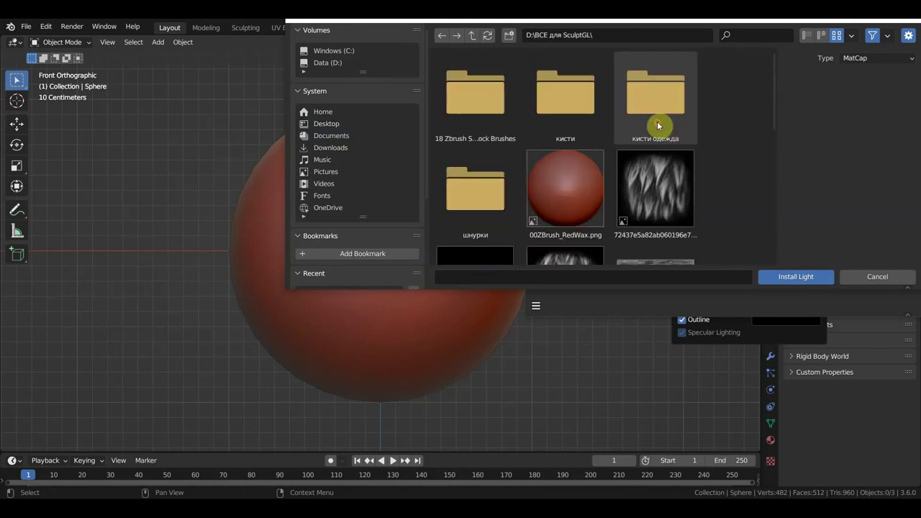
left_click(572, 189)
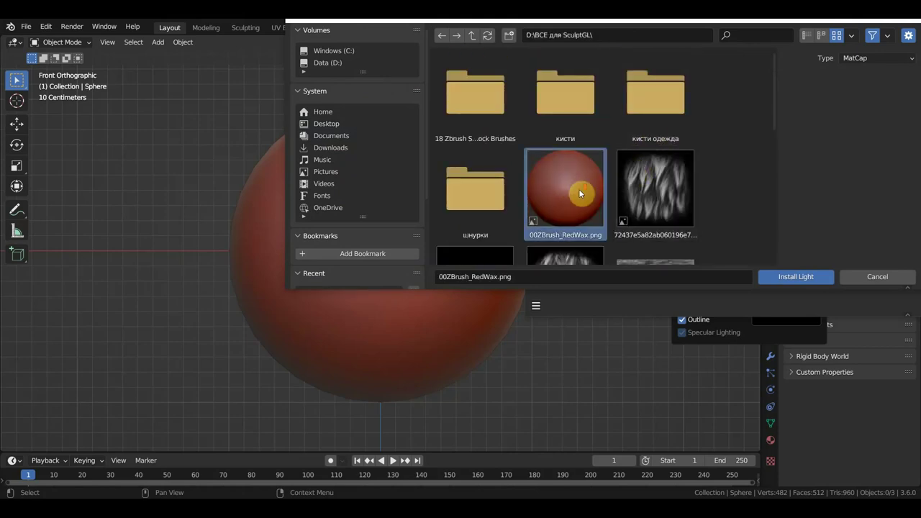
scroll(576, 191, "down", 3)
scroll(580, 193, "down", 3)
scroll(633, 176, "up", 1)
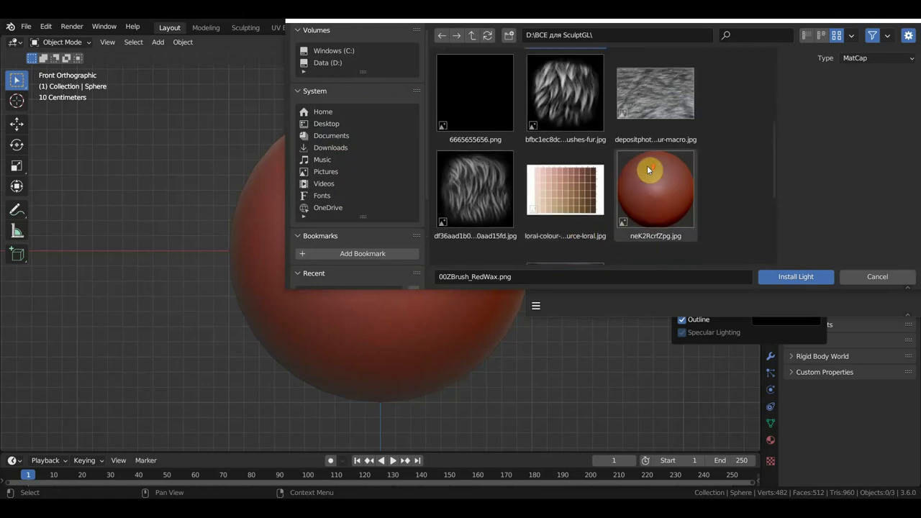
scroll(637, 176, "up", 2)
scroll(641, 174, "down", 2)
left_click(663, 185)
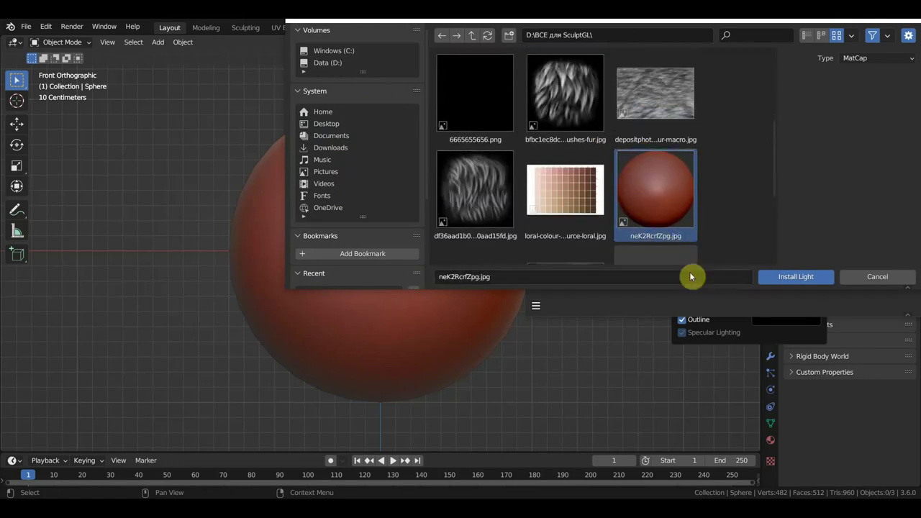
left_click(792, 277)
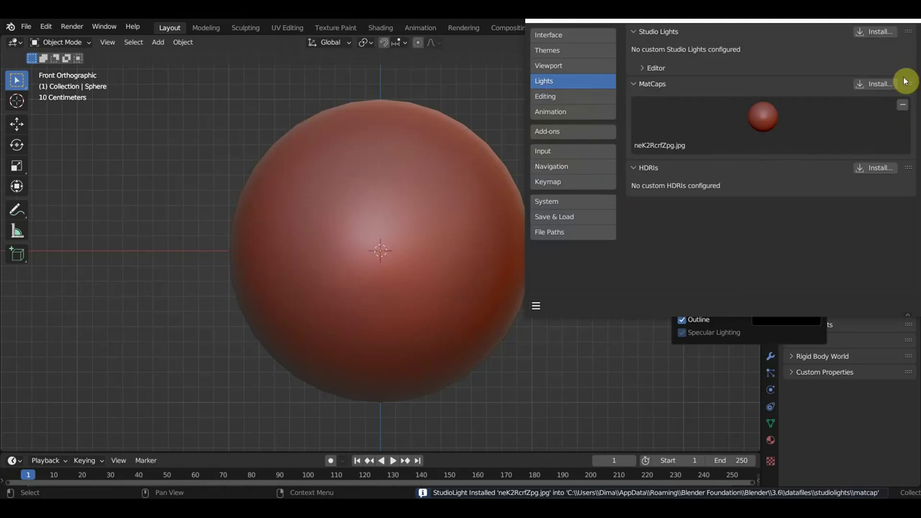
- Save the preferences and close the Preferences window
left_click(536, 306)
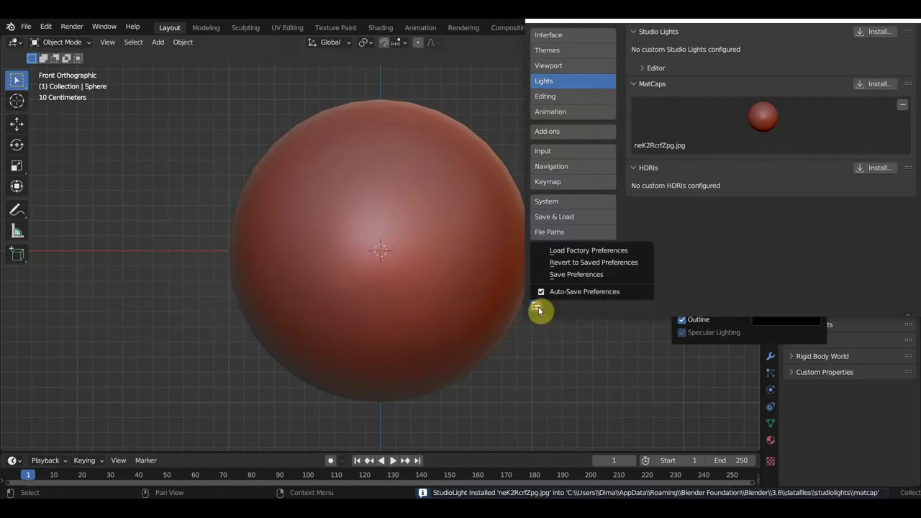
left_click(579, 274)
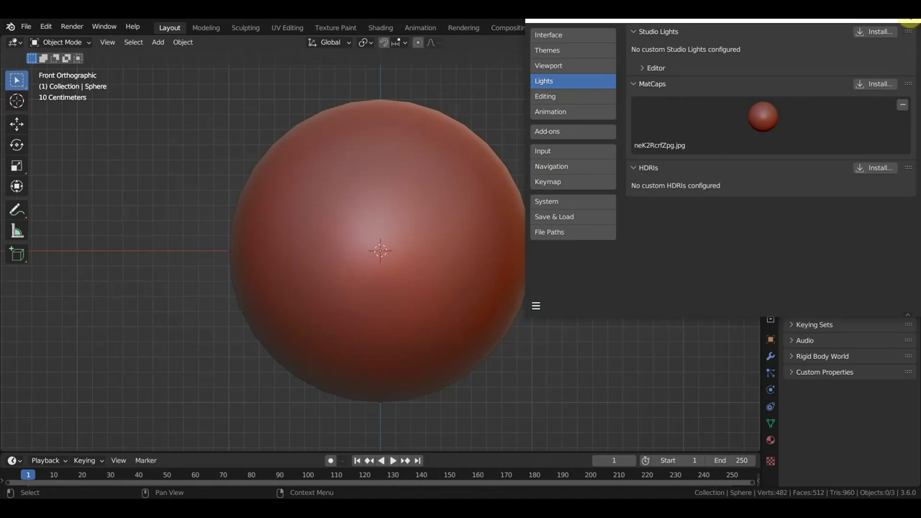
left_click(910, 16)
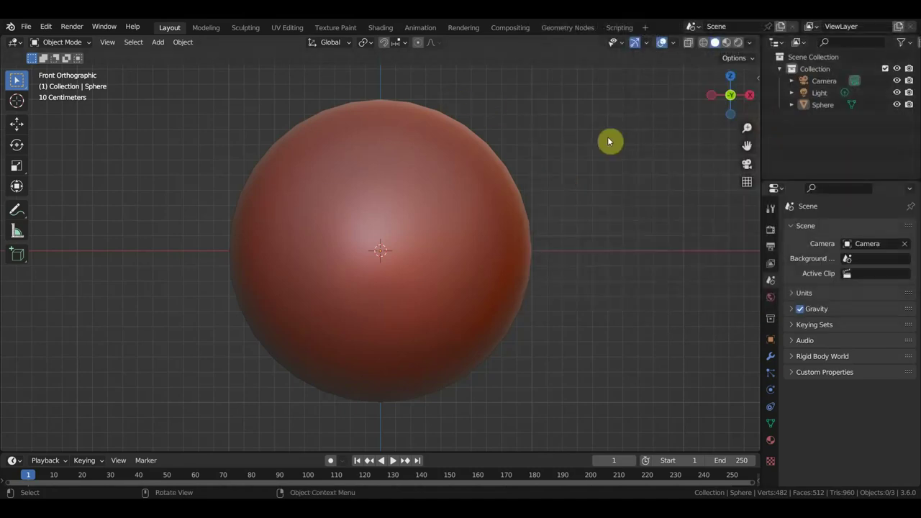
- Shade the sphere with the newly added red neK2RcrfZpg.jpg matcap and orbit into perspective
left_click(748, 44)
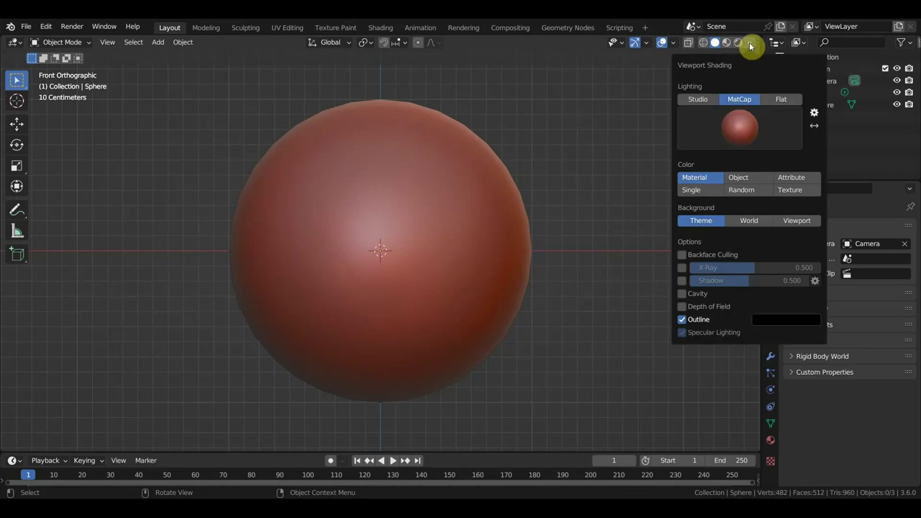
left_click(739, 129)
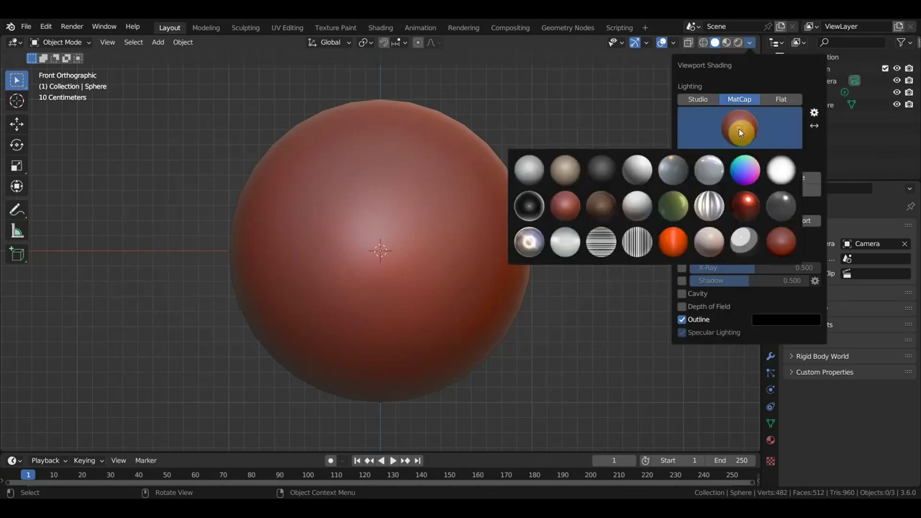
left_click(781, 241)
scroll(558, 269, "down", 3)
mouse_move(558, 269)
middle_mouse_down()
mouse_move(585, 298)
mouse_move(526, 280)
mouse_move(571, 282)
mouse_move(551, 278)
middle_mouse_up()
scroll(525, 280, "up", 7)
scroll(526, 281, "down", 4)
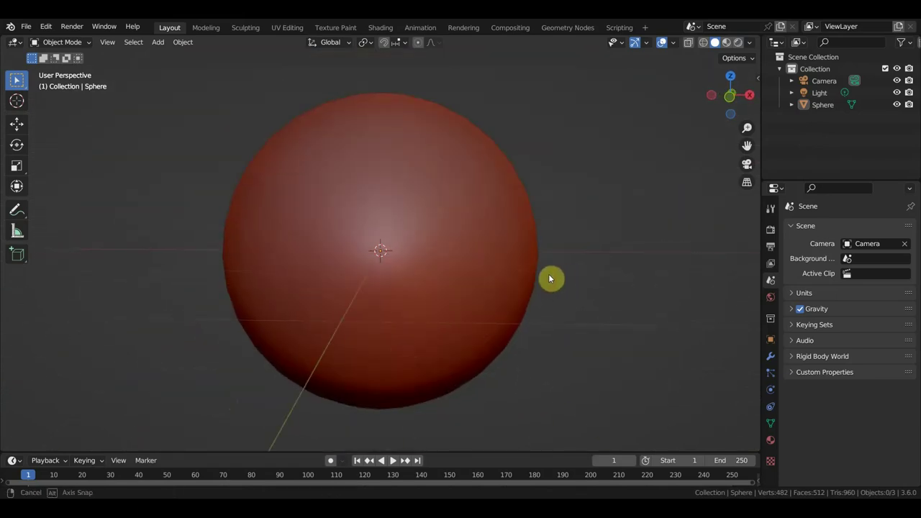
- From the MatCap preferences, start installing another image and browse to the Desktop
left_click(749, 43)
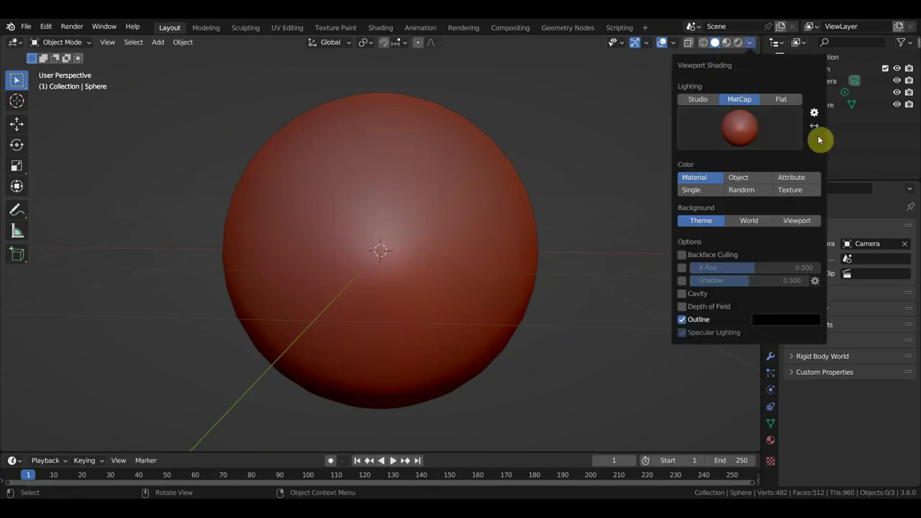
left_click(813, 113)
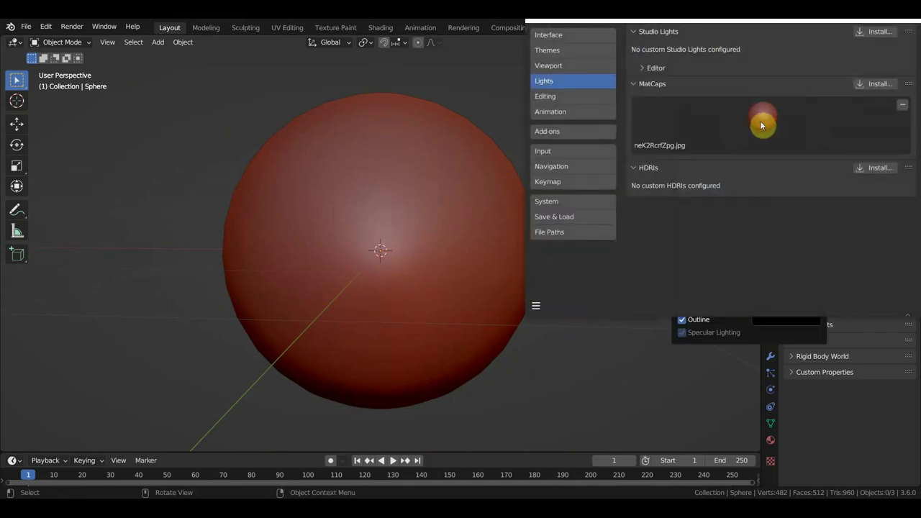
left_click(877, 84)
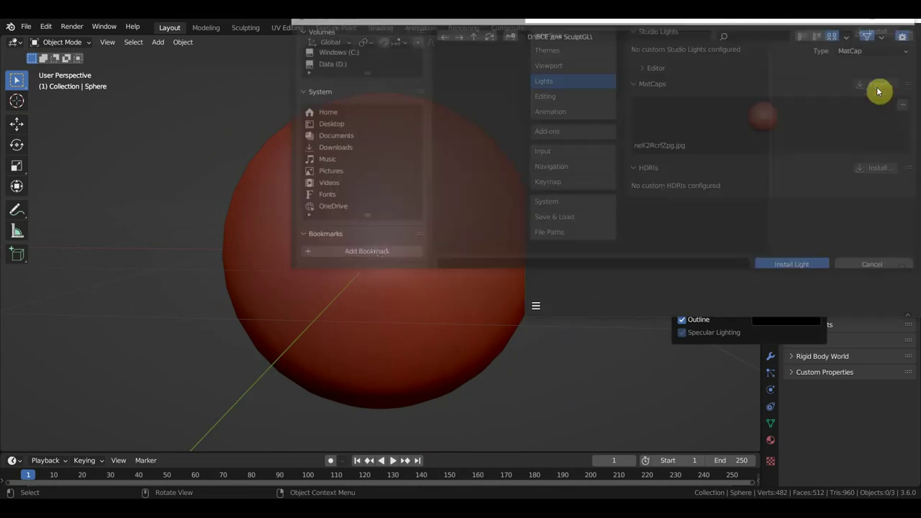
left_click(651, 185)
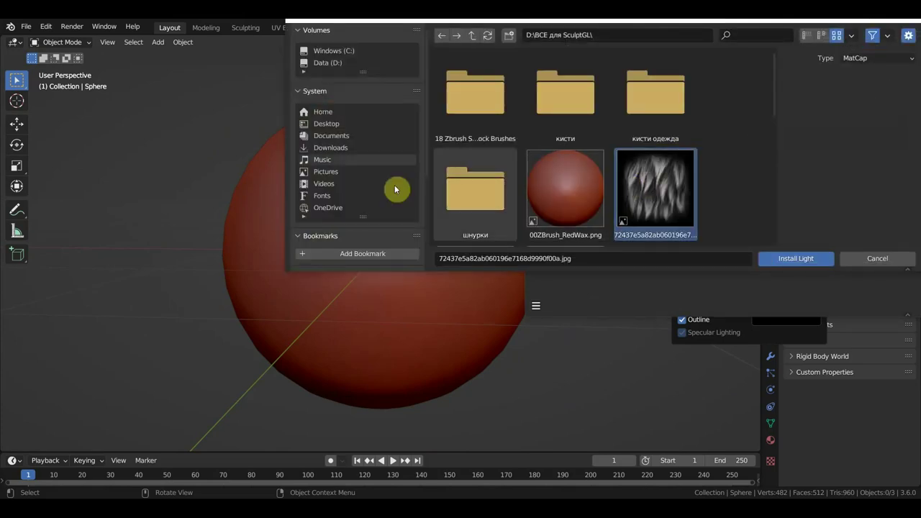
left_click(321, 124)
scroll(559, 185, "down", 5)
scroll(559, 181, "down", 5)
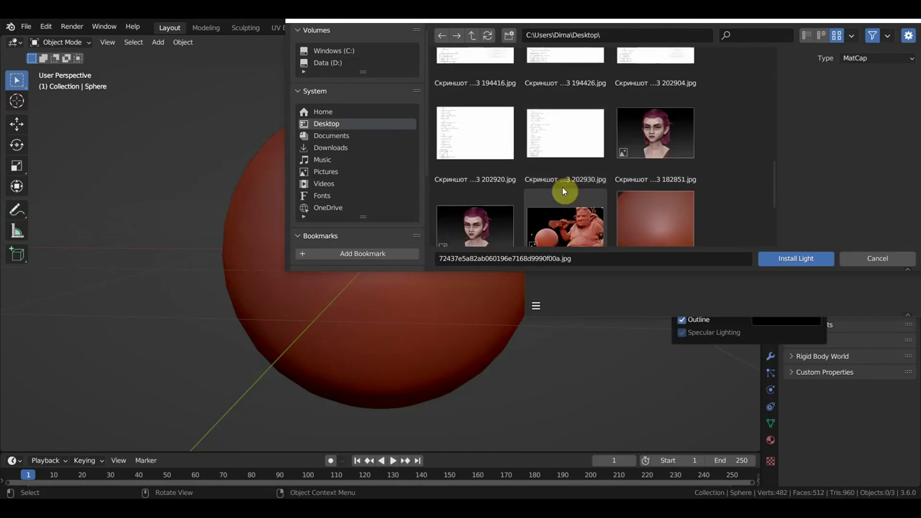
scroll(558, 191, "down", 3)
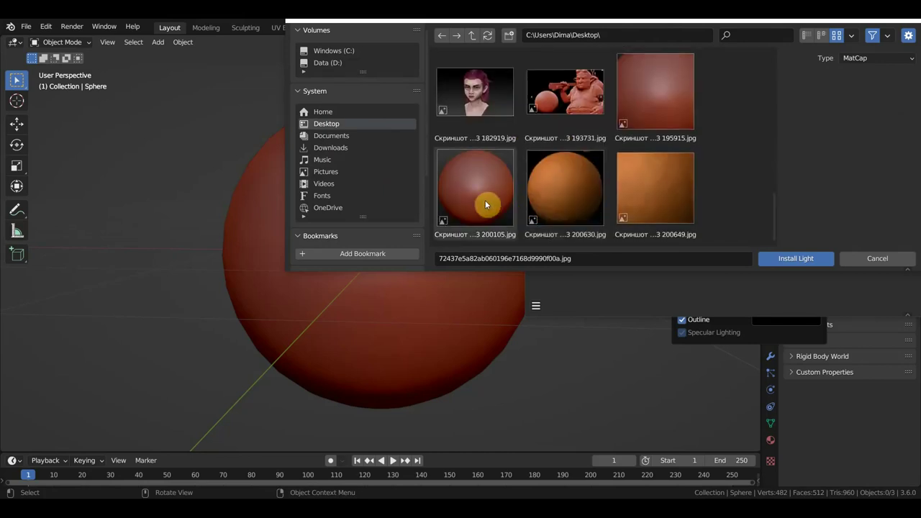
- Install Скриншот 18-09-2023 195915.jpg as a custom MatCap and close Preferences
left_click(488, 202)
left_click(559, 201)
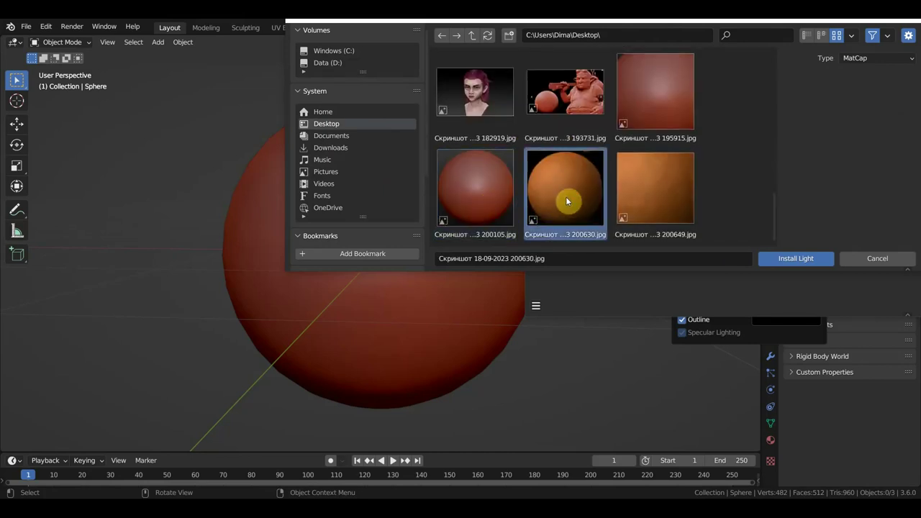
left_click(493, 191)
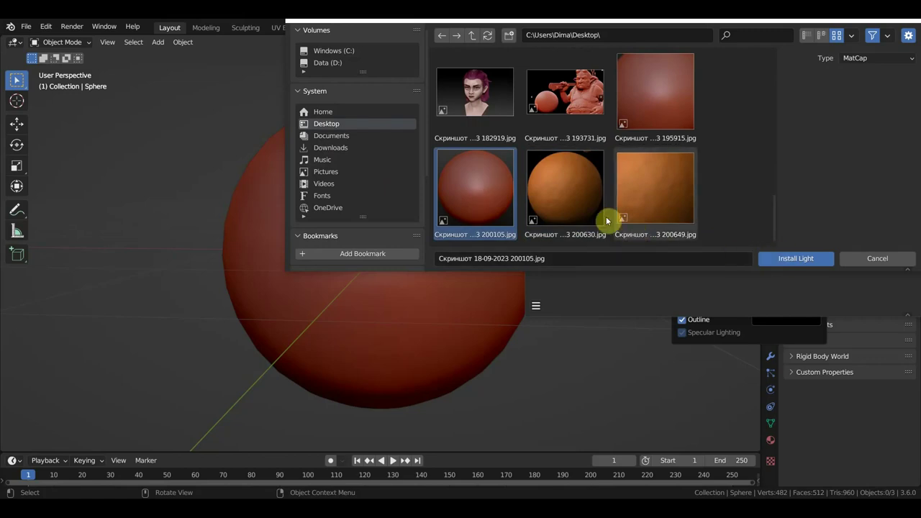
left_click(559, 195)
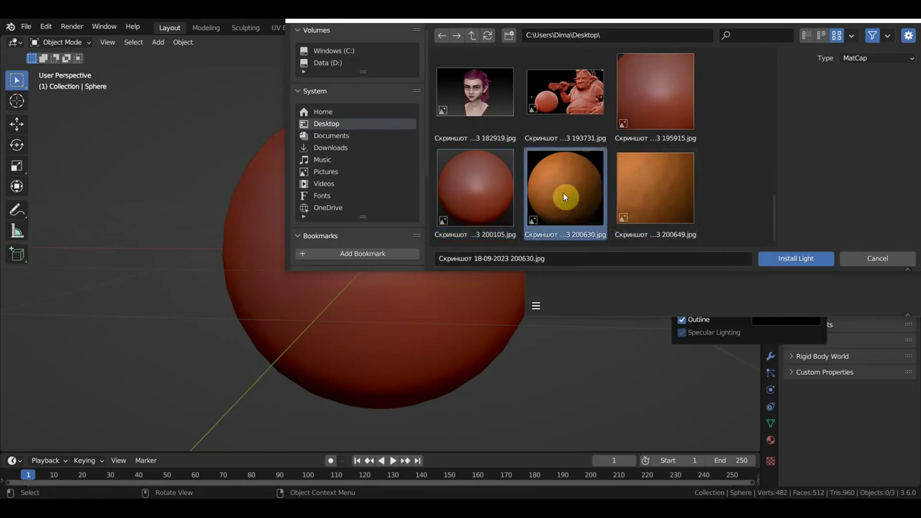
left_click(659, 120)
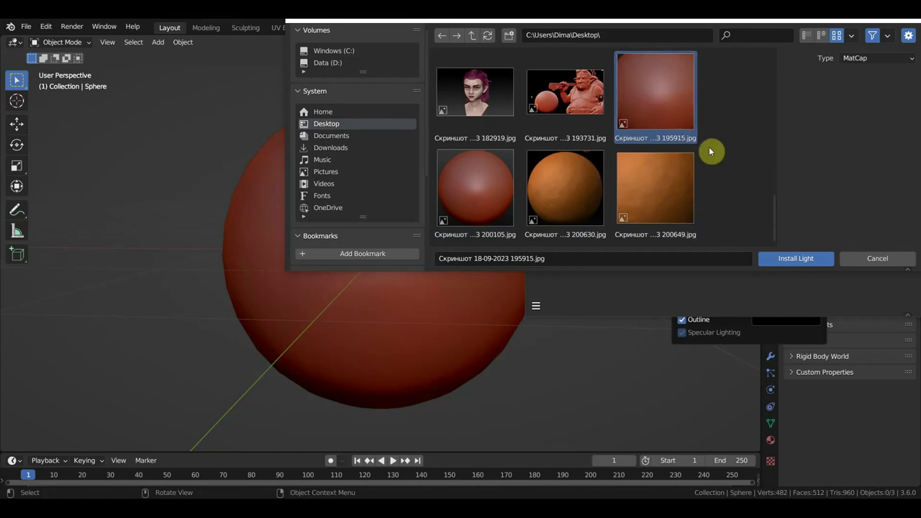
left_click(794, 260)
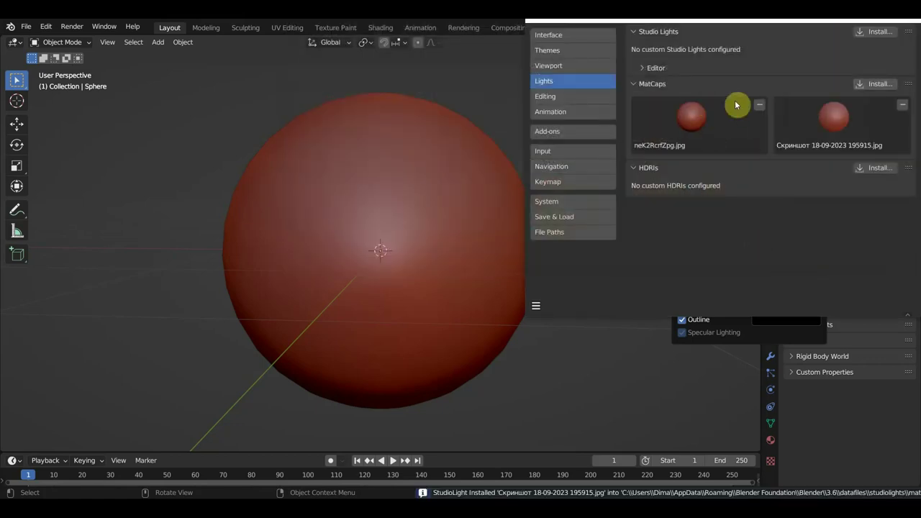
left_click(908, 22)
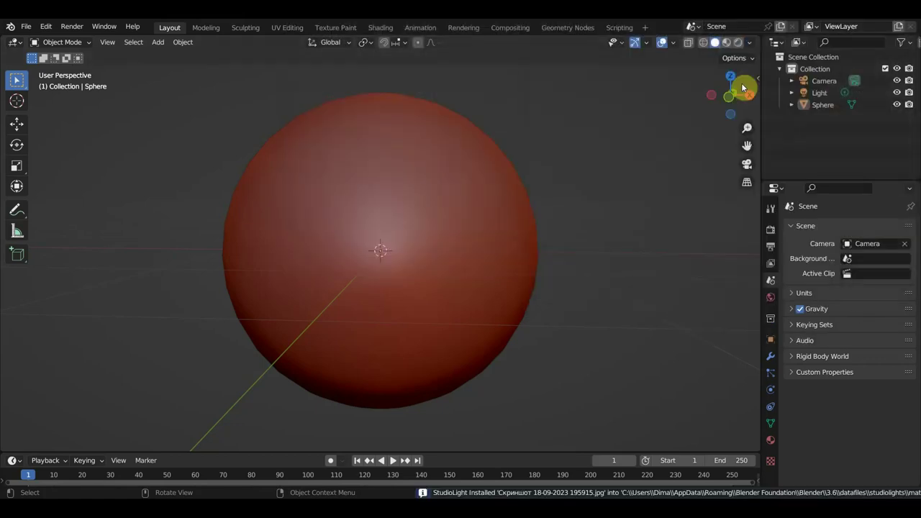
- Shade the sphere with the newly installed red screenshot matcap and orbit to inspect it
left_click(751, 43)
left_click(741, 124)
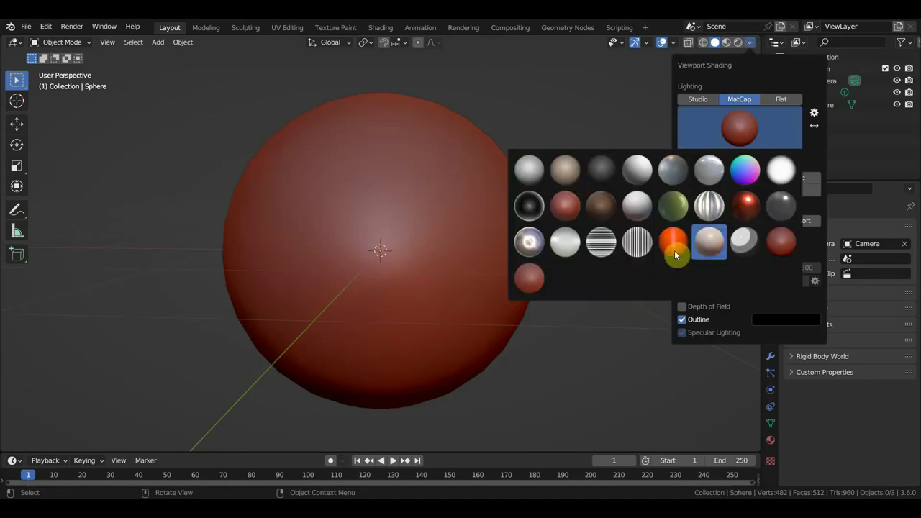
left_click(528, 282)
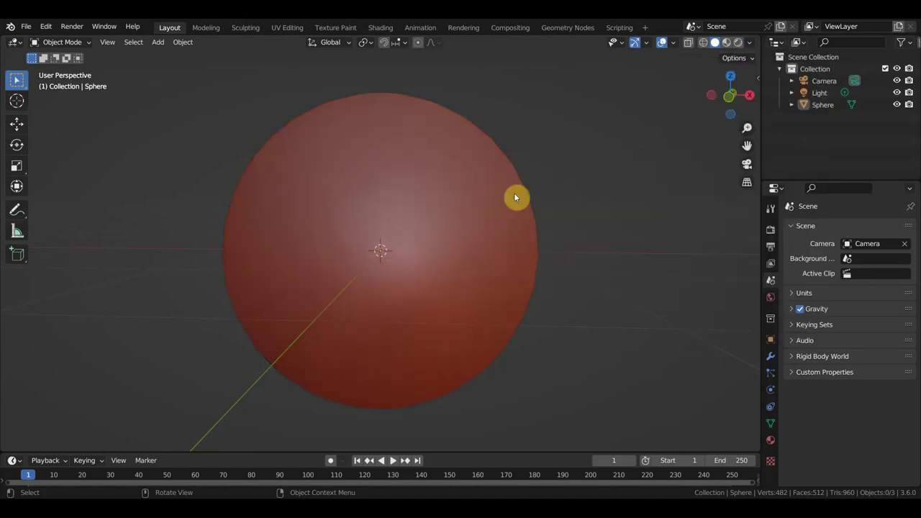
scroll(493, 225, "down", 2)
mouse_move(503, 229)
middle_mouse_down()
mouse_move(480, 238)
mouse_move(505, 225)
middle_mouse_up()
scroll(491, 230, "up", 4)
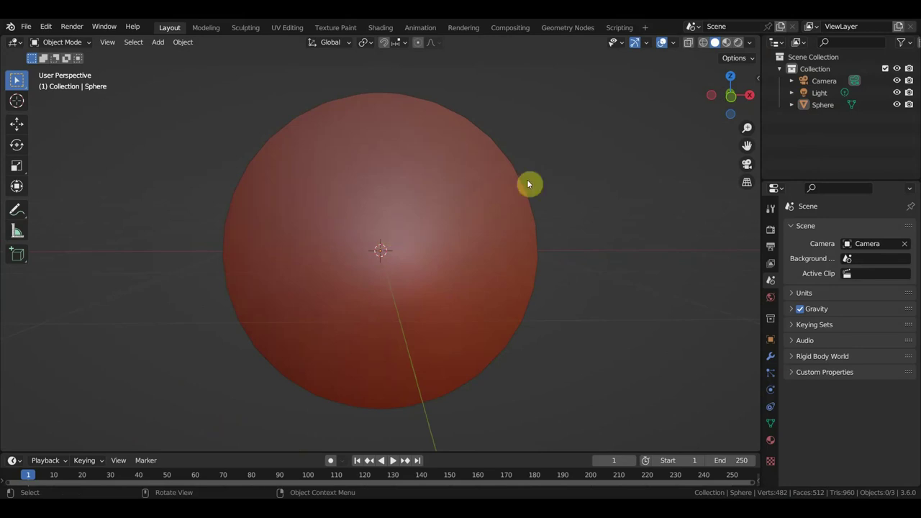
left_click(753, 43)
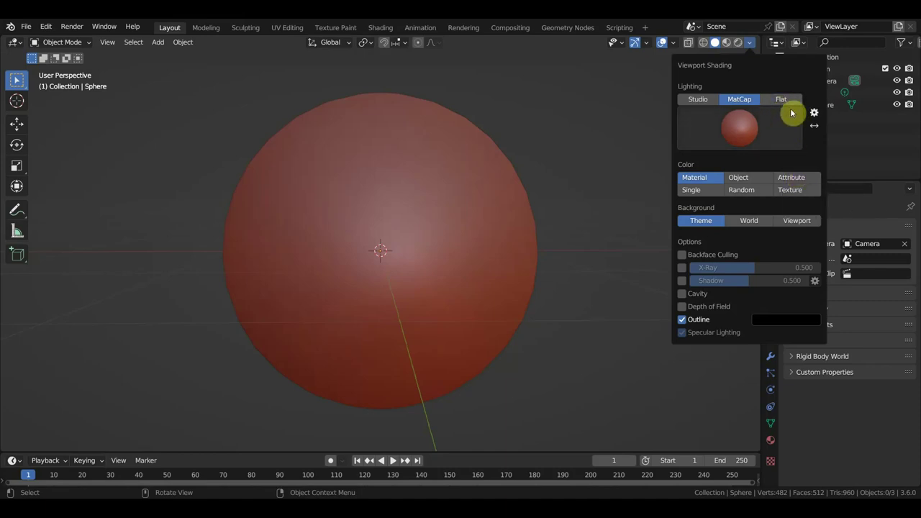
- Remove the screenshot MatCap and browse the installer into the маткап1 folder
left_click(814, 113)
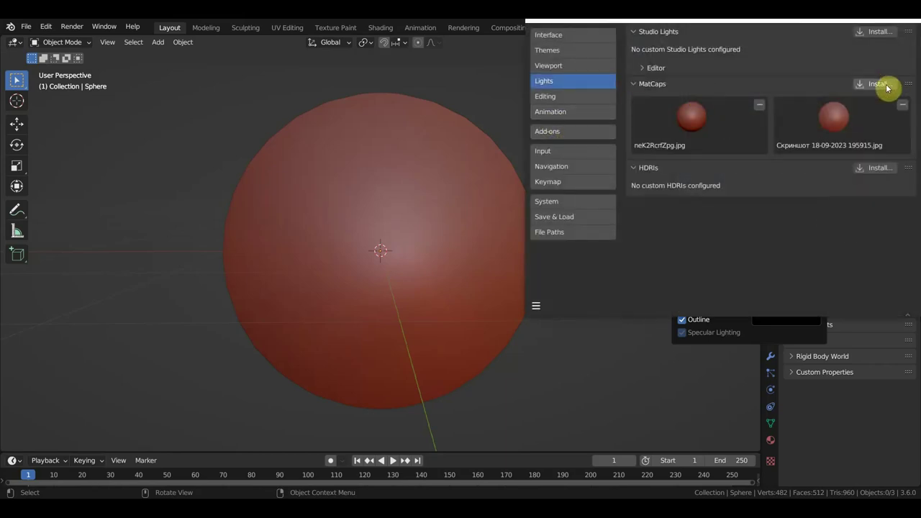
left_click(902, 105)
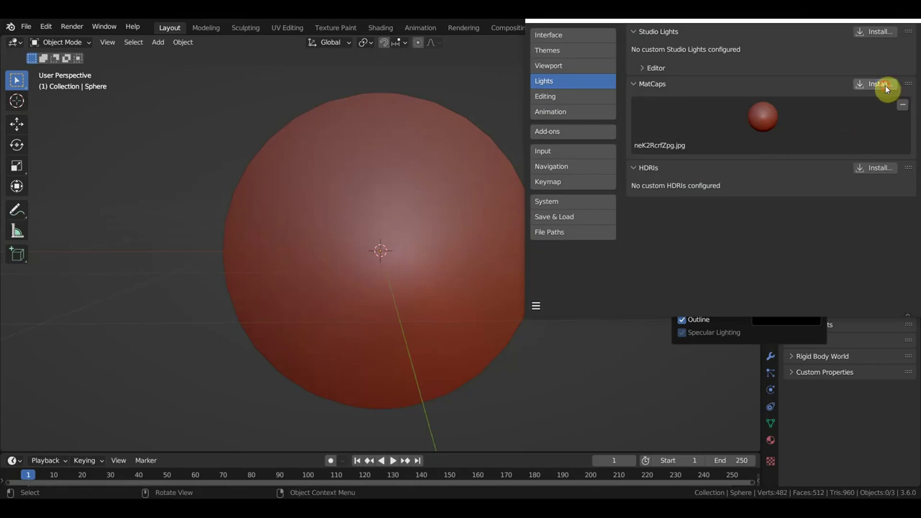
left_click(885, 86)
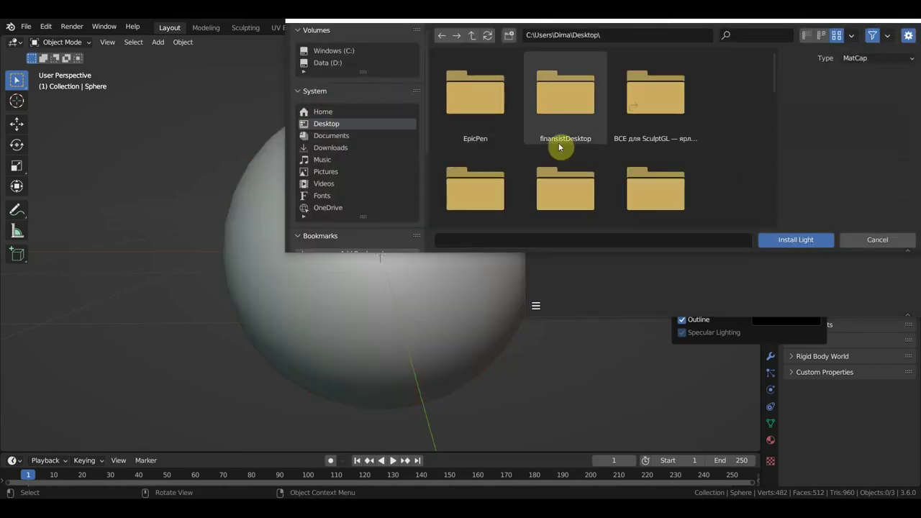
scroll(635, 148, "down", 1)
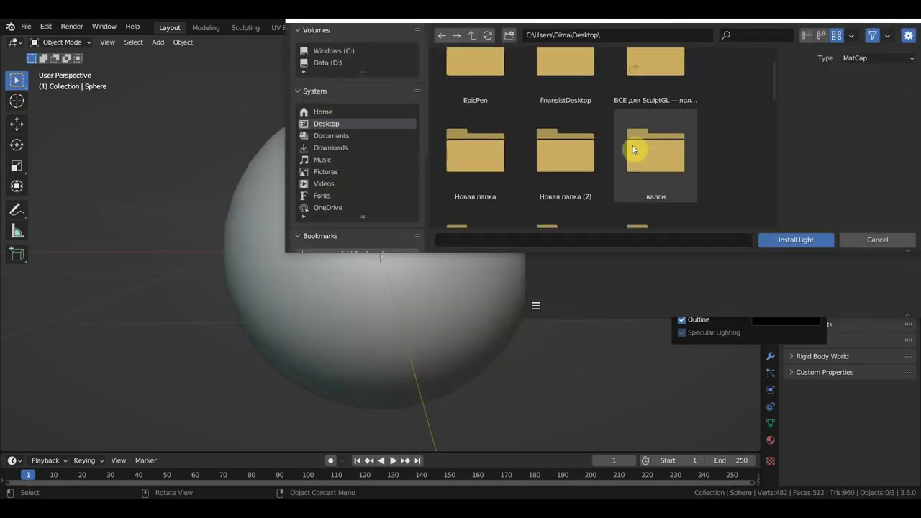
scroll(594, 165, "down", 3)
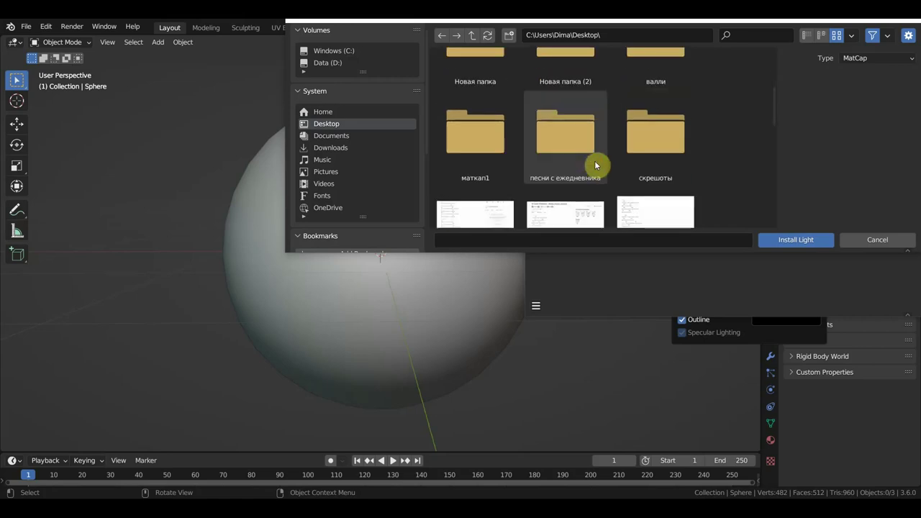
left_click(475, 146)
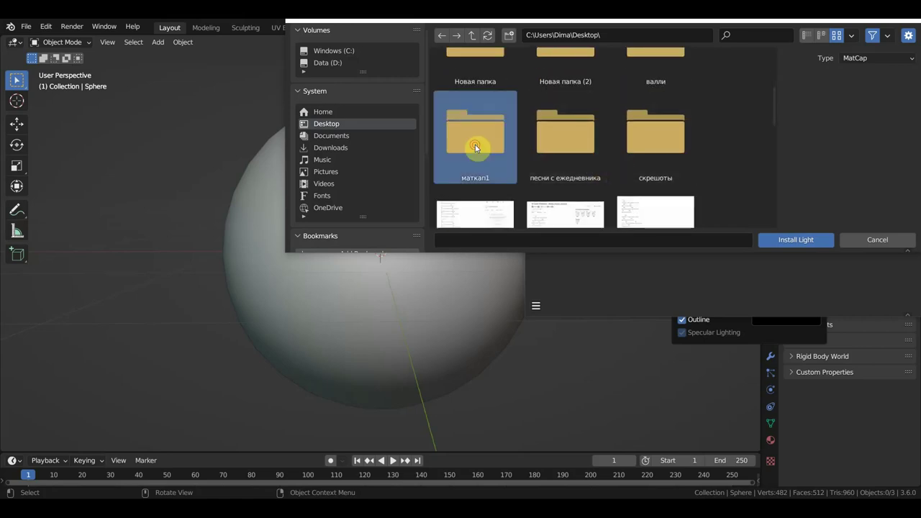
double_click(474, 147)
- Install RedWax.png from маткап1 as a custom MatCap
scroll(597, 129, "down", 2)
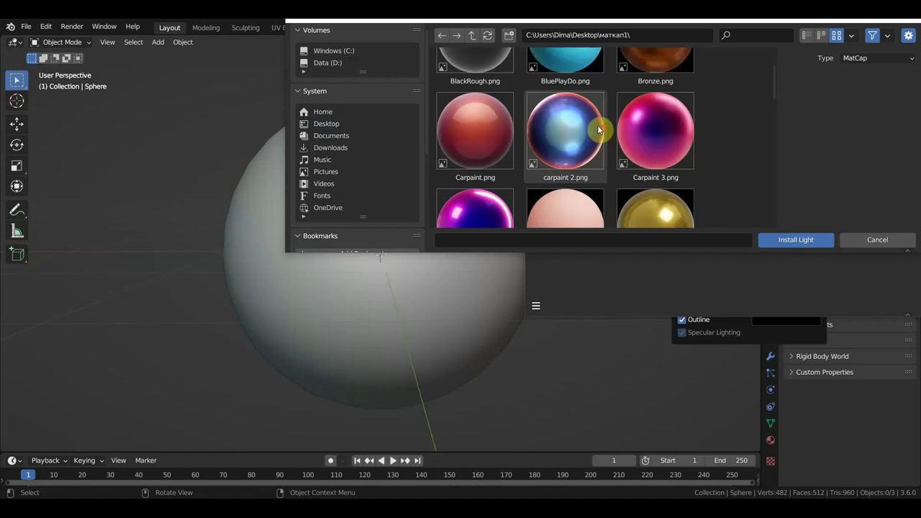
scroll(598, 129, "down", 2)
scroll(584, 141, "down", 2)
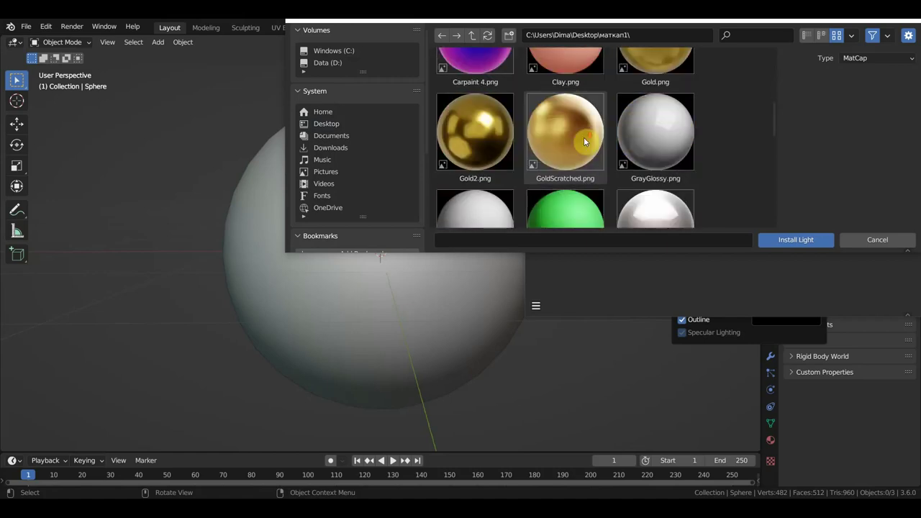
scroll(583, 142, "down", 2)
scroll(583, 142, "down", 2)
scroll(583, 142, "down", 2)
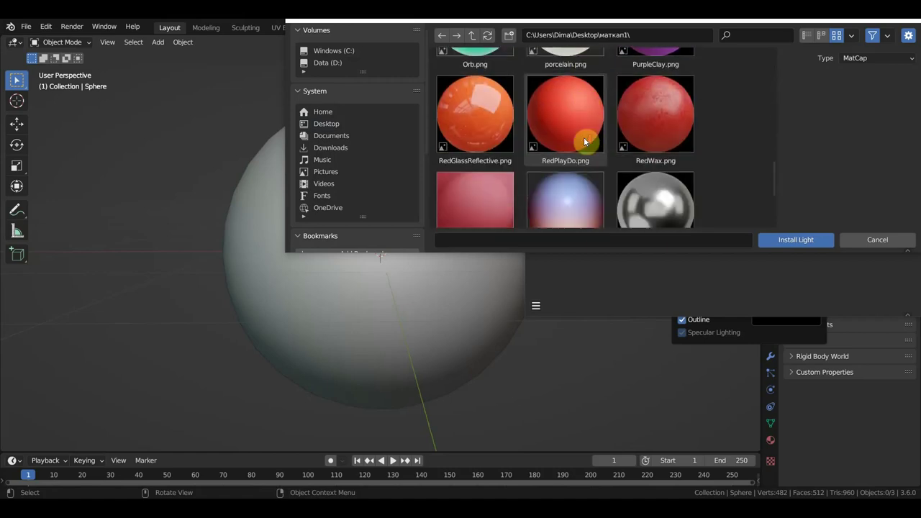
left_click(645, 118)
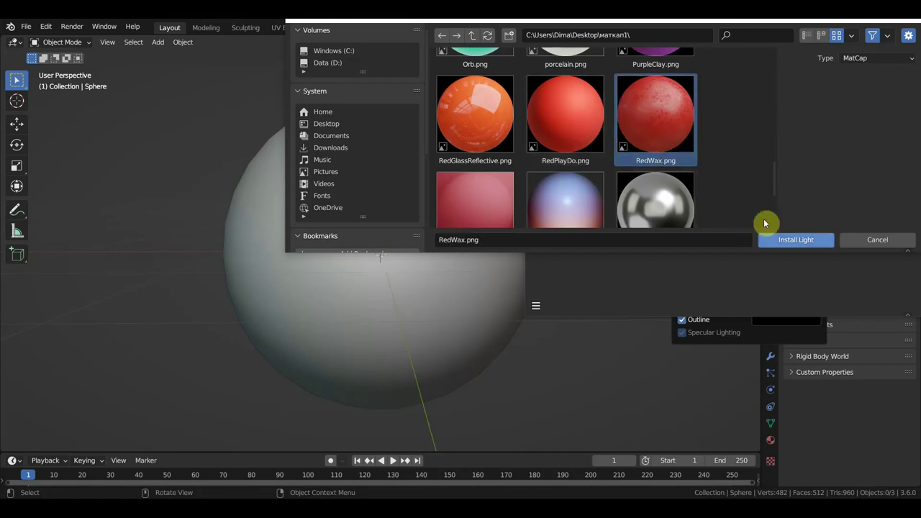
left_click(777, 239)
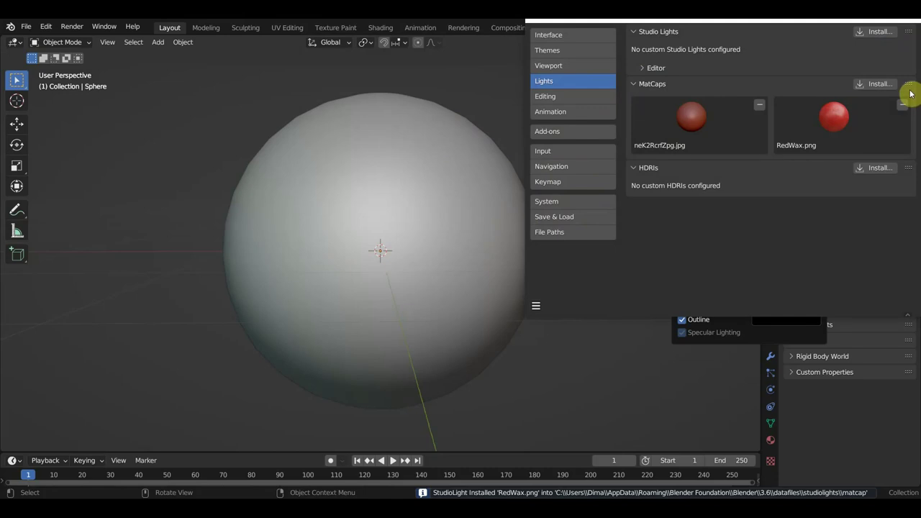
- Close Preferences and apply the RedWax MatCap to the sphere
left_click(909, 21)
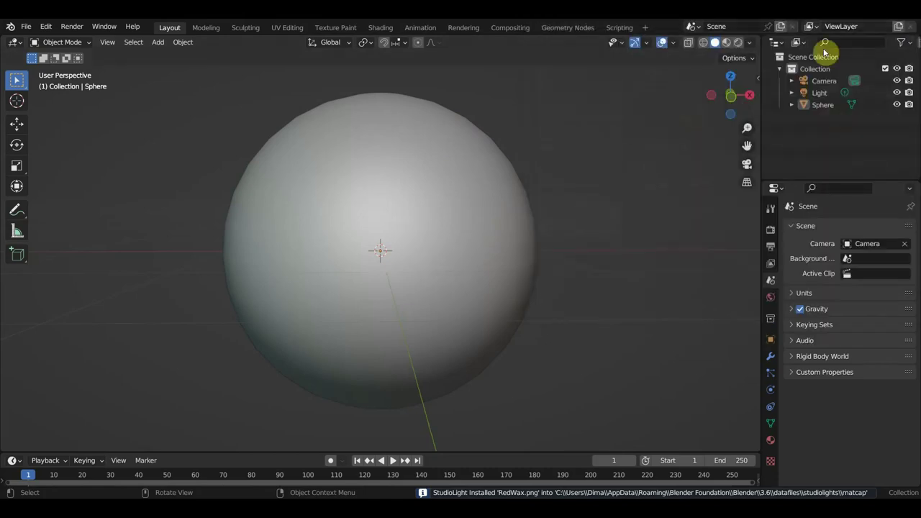
left_click(751, 45)
left_click(740, 127)
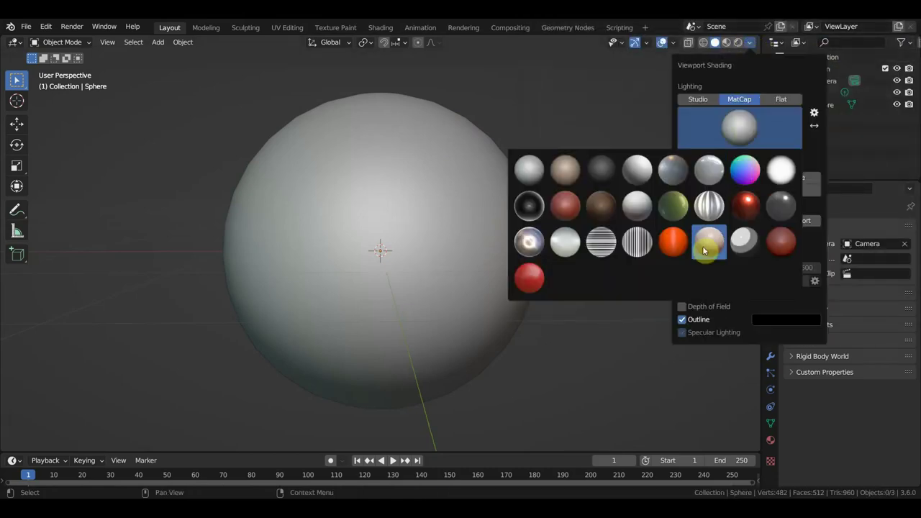
left_click(540, 282)
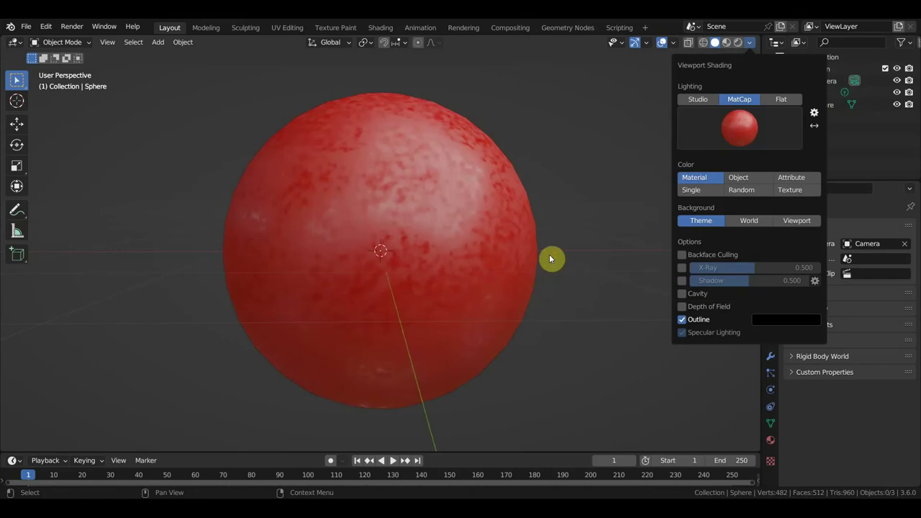
- Orbit and zoom the view to inspect the red wax shading on the sphere
scroll(590, 243, "down", 2)
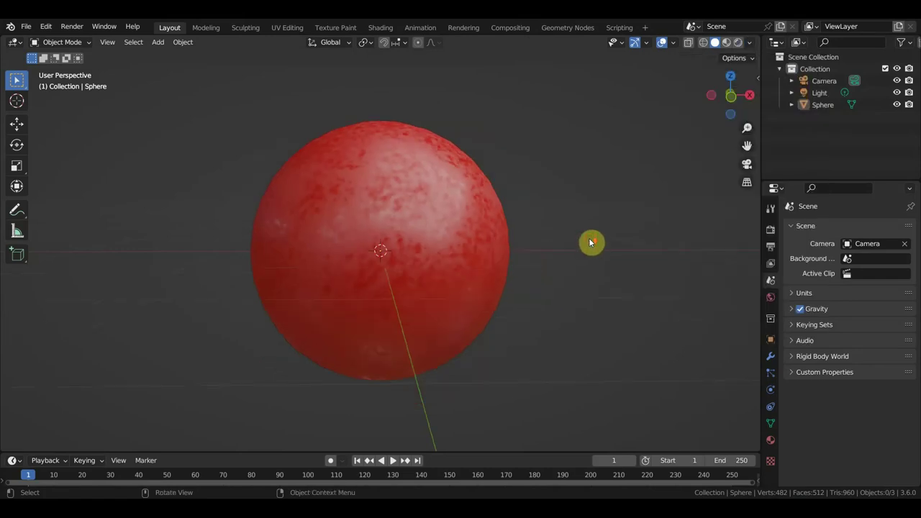
scroll(590, 243, "up", 2)
scroll(589, 242, "up", 2)
mouse_move(589, 242)
middle_mouse_down()
mouse_move(668, 271)
mouse_move(583, 314)
mouse_move(504, 242)
mouse_move(568, 189)
mouse_move(627, 263)
mouse_move(561, 294)
mouse_move(500, 237)
mouse_move(552, 248)
mouse_move(606, 300)
mouse_move(469, 259)
mouse_move(582, 248)
mouse_move(459, 225)
middle_mouse_up()
scroll(559, 259, "down", 3)
left_click(751, 43)
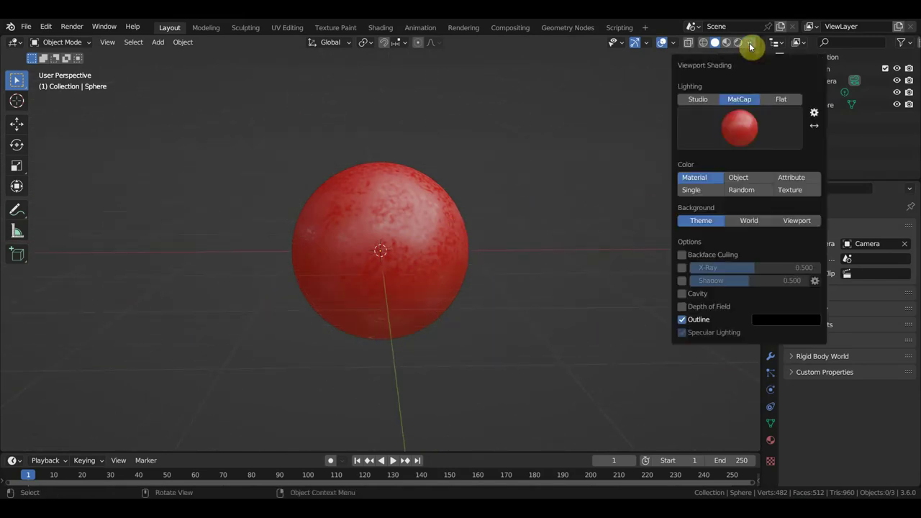
- Start a new MatCap install and browse the маткап1 images, first picking RedPlayDo
left_click(814, 113)
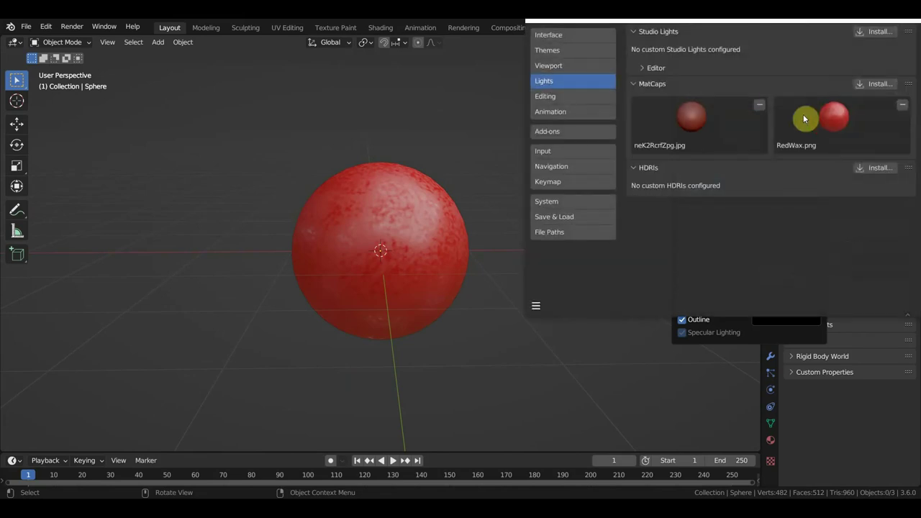
left_click(889, 87)
scroll(613, 143, "down", 5)
scroll(613, 143, "down", 5)
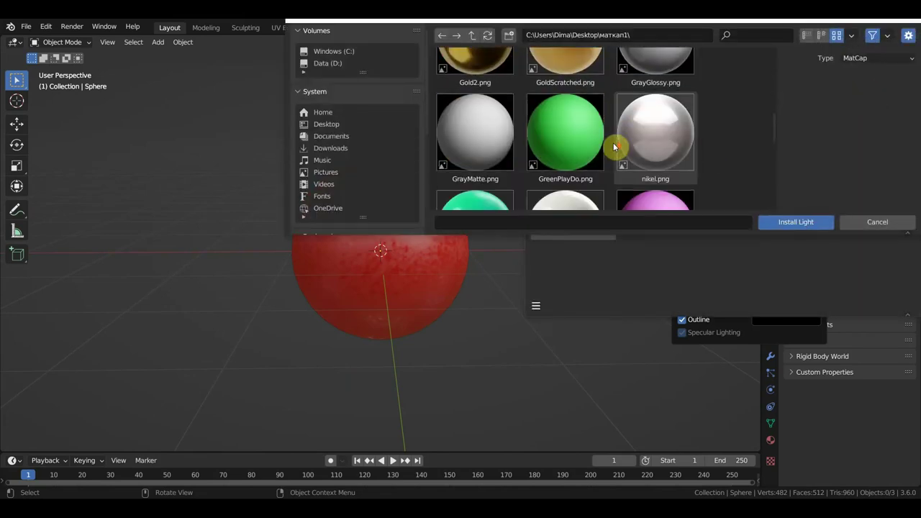
scroll(612, 146, "down", 5)
scroll(613, 146, "down", 5)
scroll(612, 146, "up", 2)
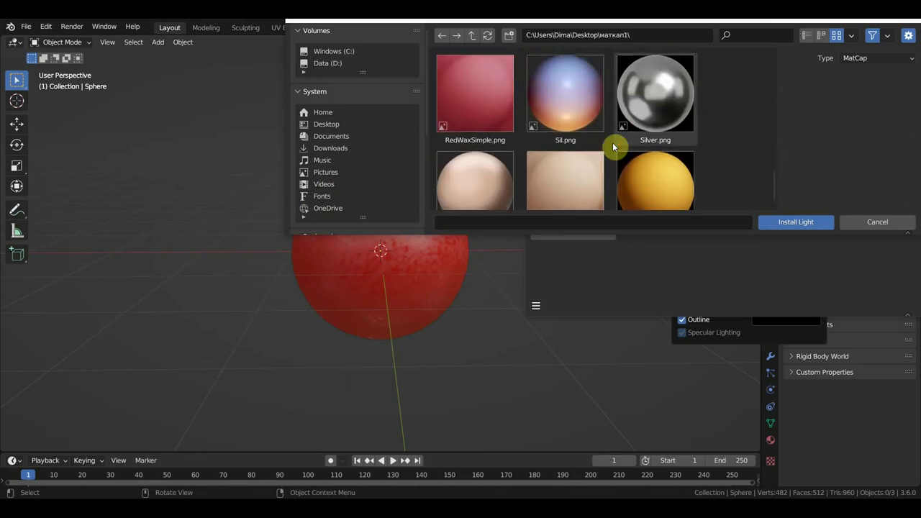
scroll(561, 136, "down", 1)
scroll(553, 133, "up", 3)
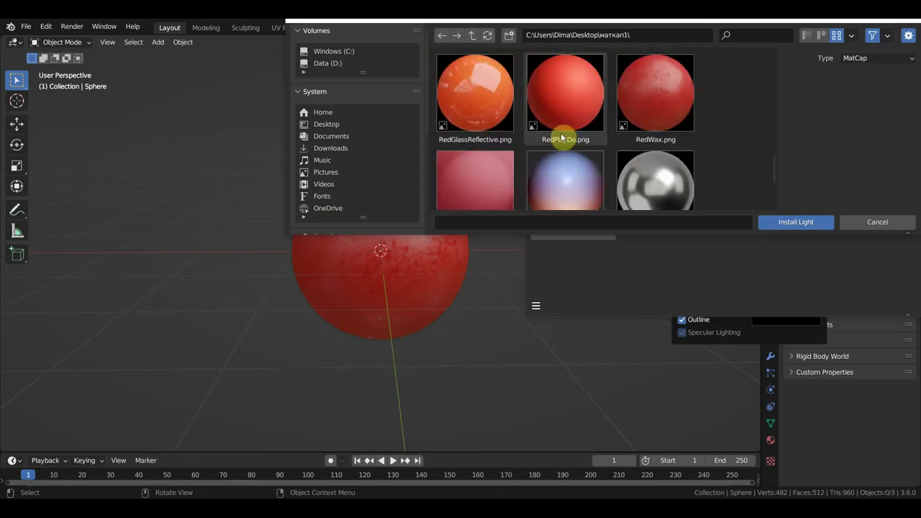
left_click(583, 107)
- Select Carpaint.png instead, install it as a custom MatCap, and close Preferences
scroll(581, 104, "up", 1)
scroll(581, 108, "up", 3)
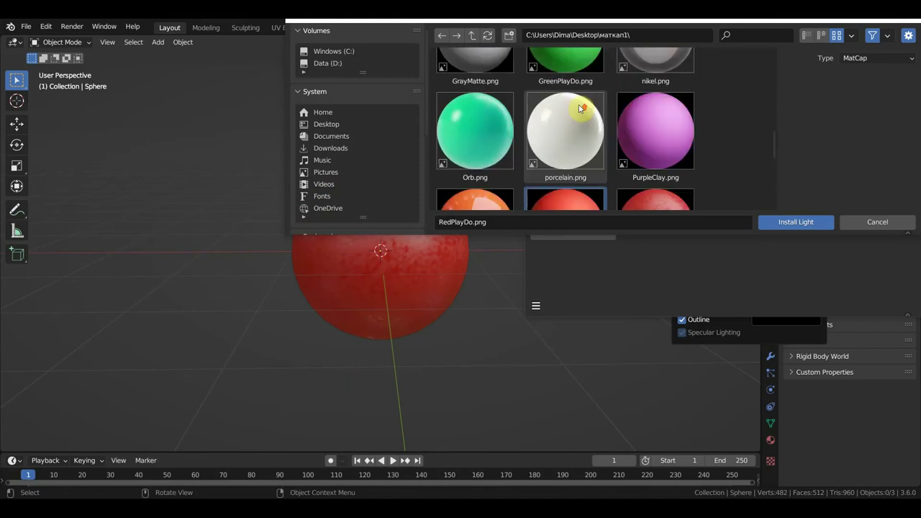
scroll(579, 106, "up", 3)
scroll(577, 109, "up", 2)
scroll(574, 115, "down", 2)
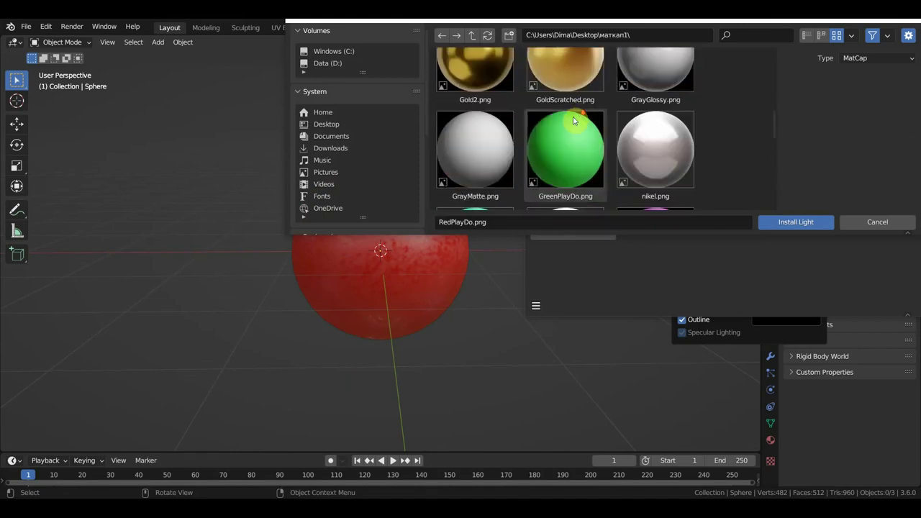
scroll(517, 131, "up", 2)
scroll(517, 131, "up", 2)
scroll(493, 115, "up", 2)
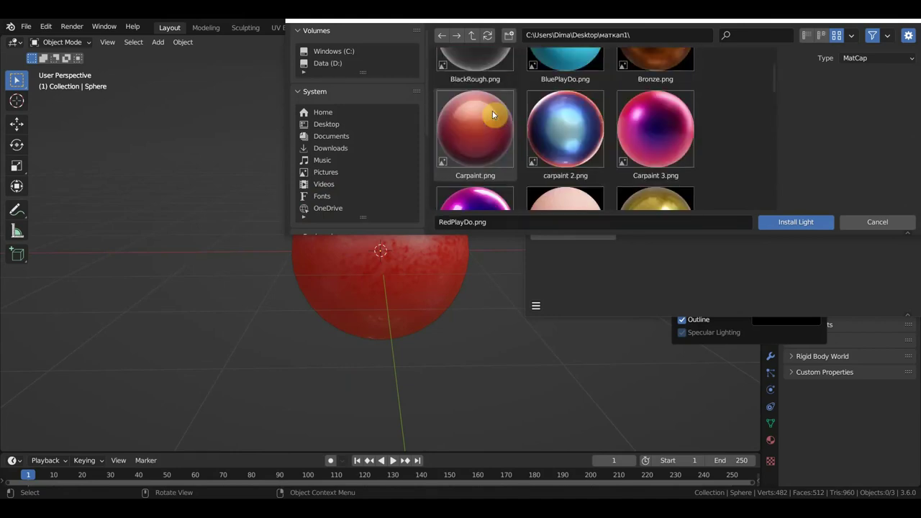
left_click(483, 134)
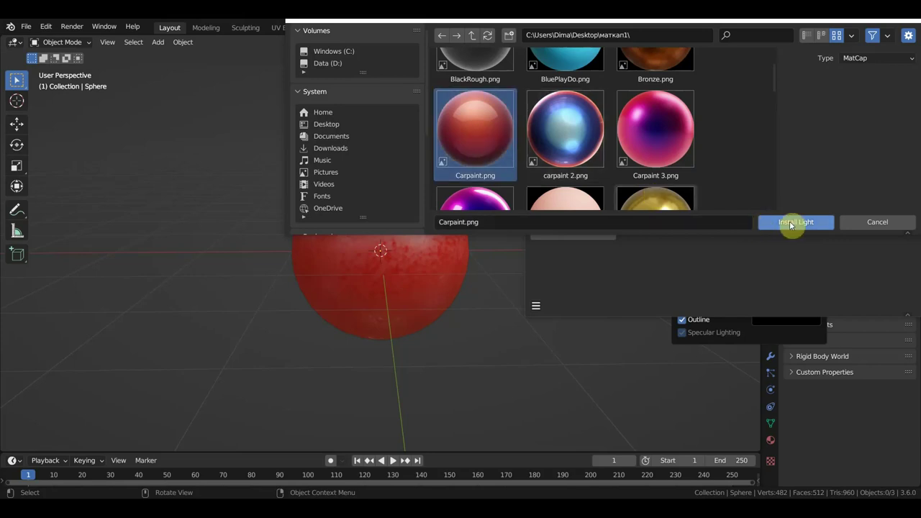
left_click(790, 222)
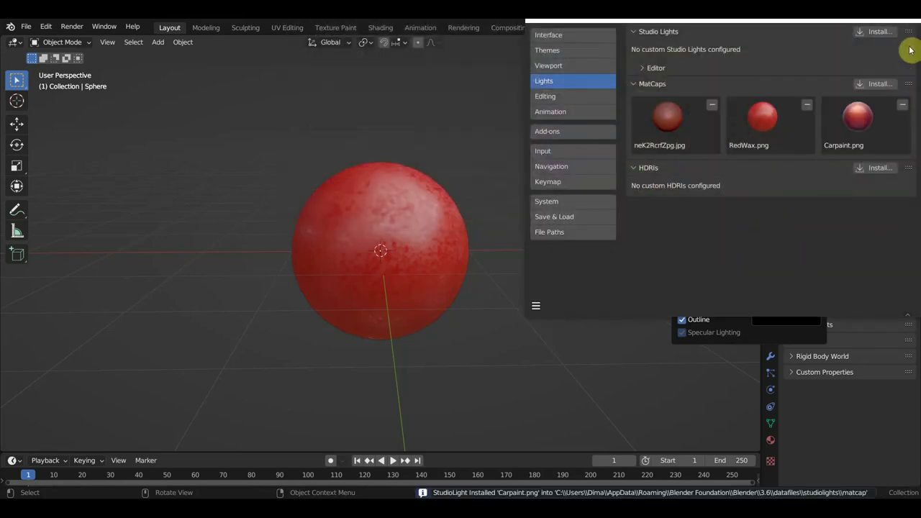
left_click(908, 20)
- Switch the sphere's MatCap to Carpaint and orbit around to view the glossy shading
left_click(750, 43)
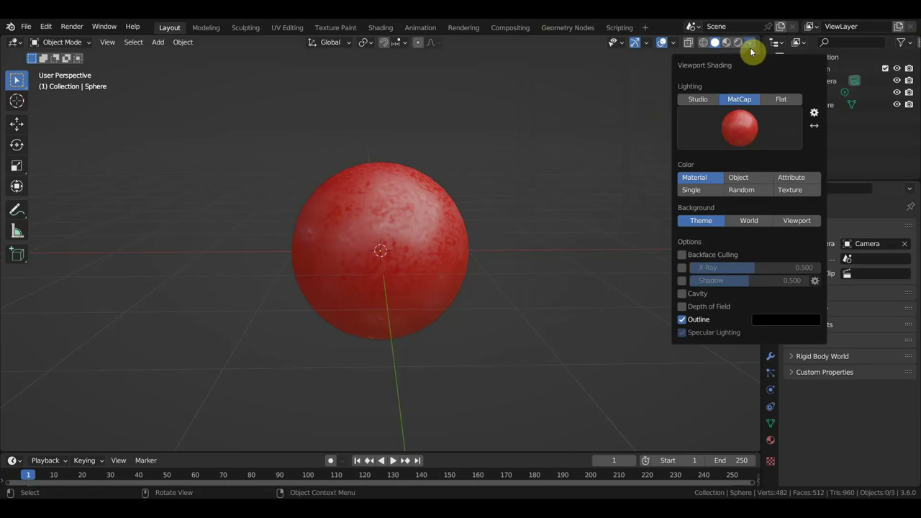
left_click(751, 131)
left_click(564, 277)
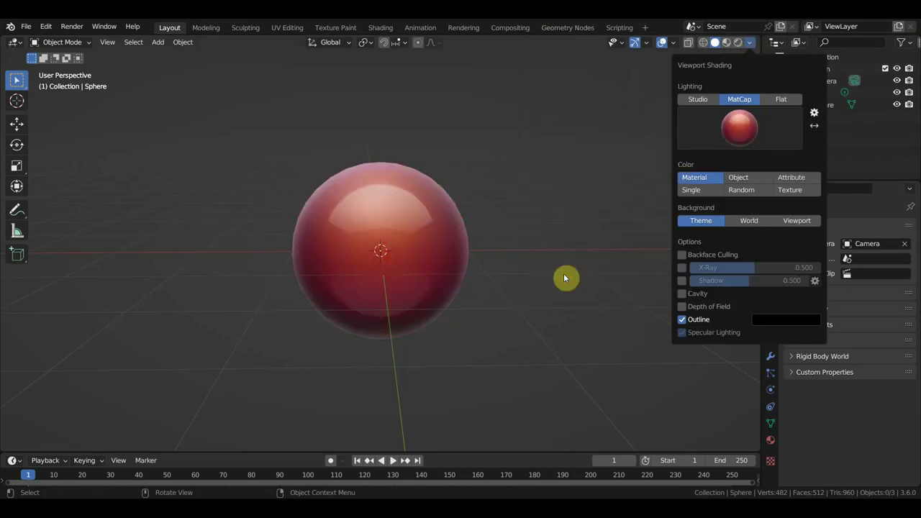
scroll(516, 255, "up", 3)
scroll(540, 245, "up", 2)
mouse_move(567, 236)
middle_mouse_down()
mouse_move(519, 326)
mouse_move(436, 255)
mouse_move(537, 247)
middle_mouse_up()
scroll(484, 245, "down", 5)
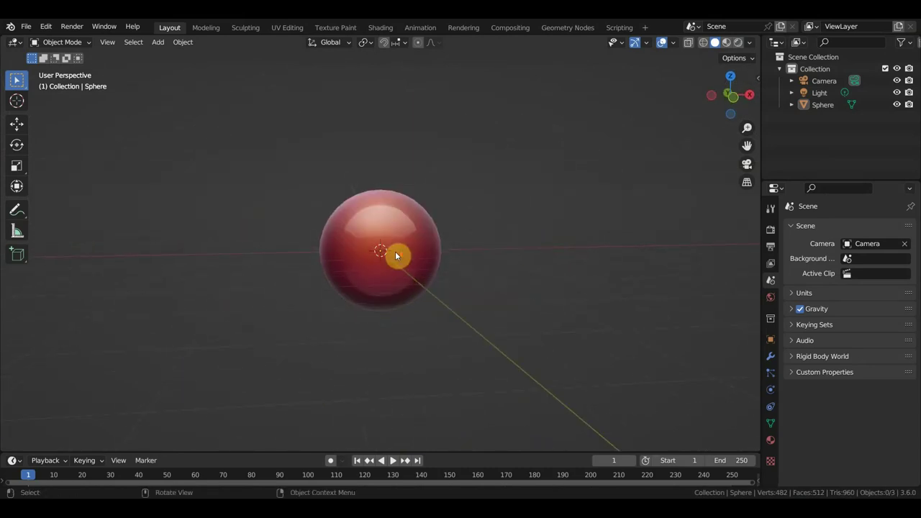
scroll(396, 256, "up", 2)
left_click(88, 42)
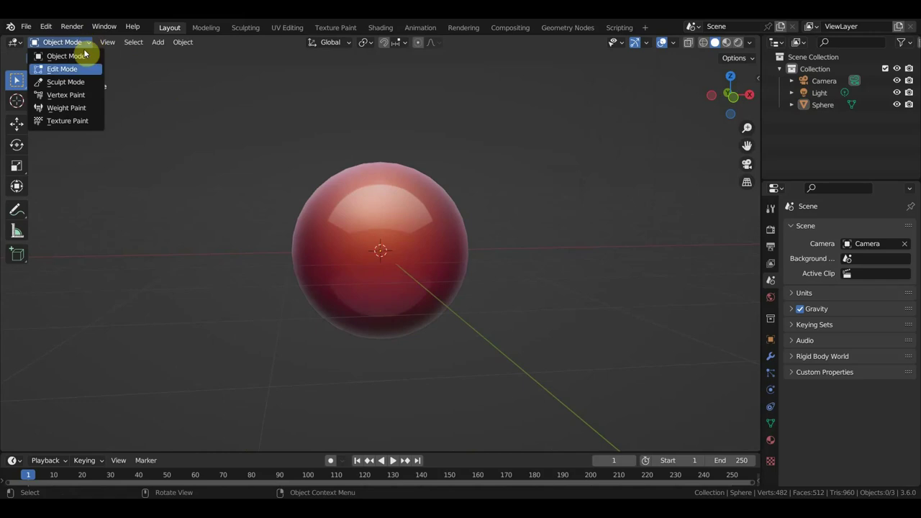
- Enter Sculpt Mode, set the brush radius to 181 px, and Grab-pull the sphere's left side
left_click(74, 85)
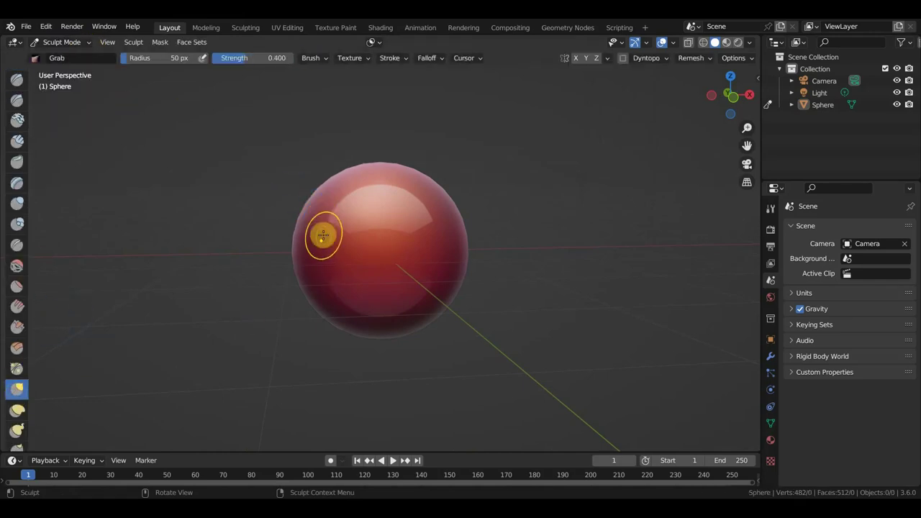
key("f")
left_click(383, 271)
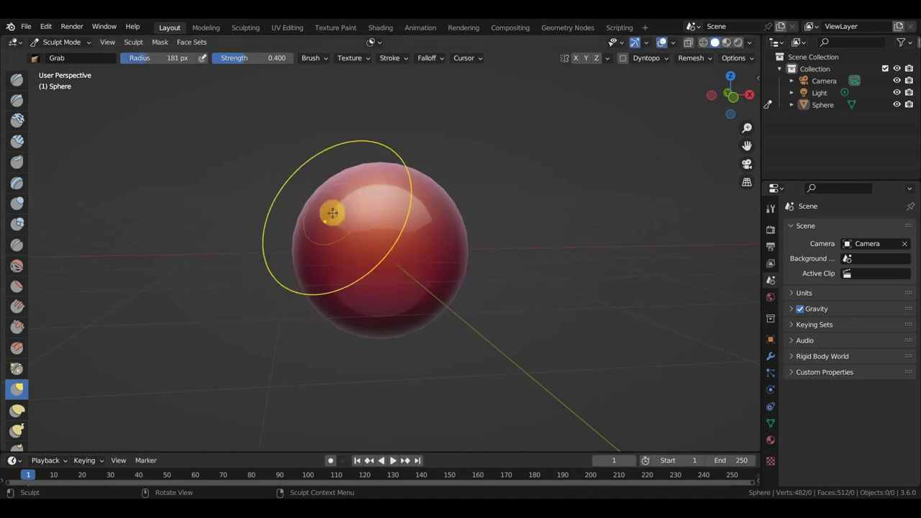
left_click_drag(332, 212, 160, 146)
mouse_move(278, 218)
left_mouse_down()
mouse_move(315, 259)
mouse_move(204, 281)
left_mouse_up()
mouse_move(264, 281)
left_mouse_down()
mouse_move(339, 288)
mouse_move(301, 335)
left_mouse_up()
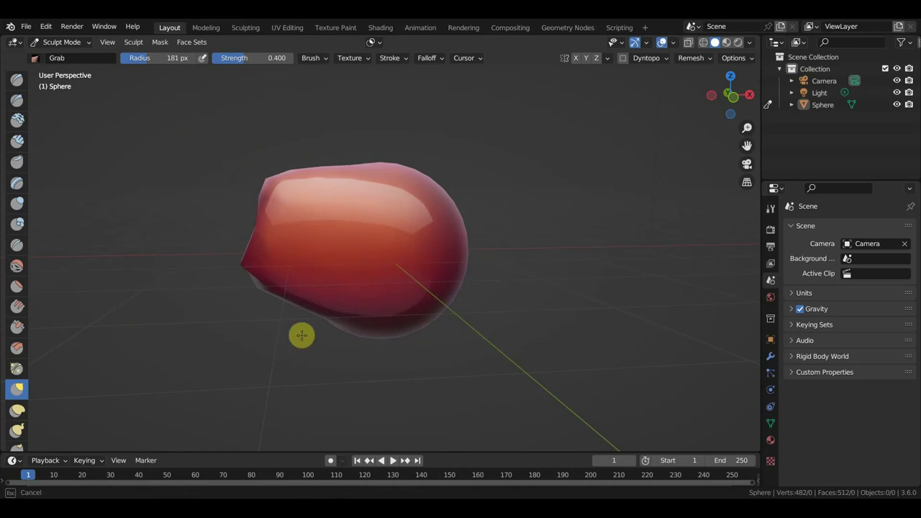
- Grab-pull the top, right side and bottom outward into an uneven blob
left_click_drag(341, 165, 319, 64)
left_click_drag(407, 165, 485, 107)
mouse_move(452, 230)
left_mouse_down()
mouse_move(485, 209)
mouse_move(551, 203)
left_mouse_up()
left_click_drag(438, 278, 522, 331)
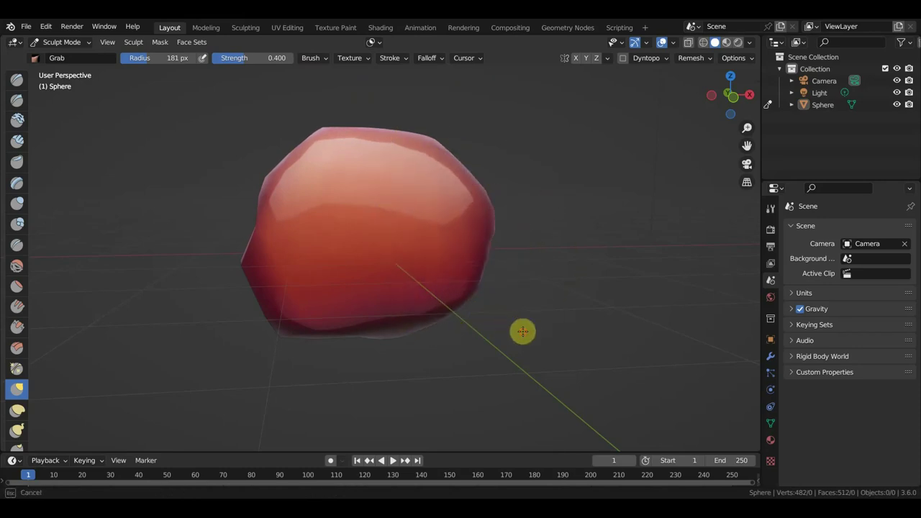
left_click_drag(370, 324, 420, 411)
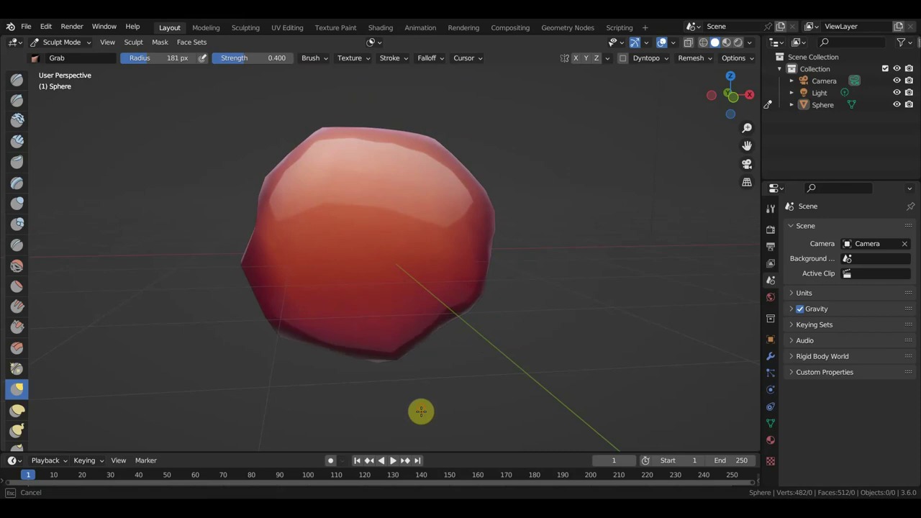
left_click_drag(435, 327, 510, 357)
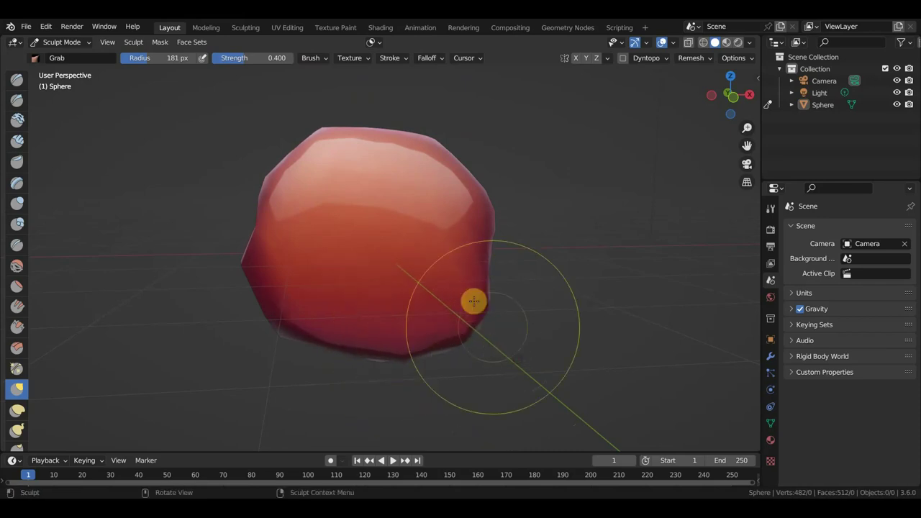
left_click_drag(456, 226, 510, 214)
mouse_move(452, 185)
left_mouse_down()
mouse_move(461, 137)
mouse_move(391, 144)
mouse_move(380, 108)
left_mouse_up()
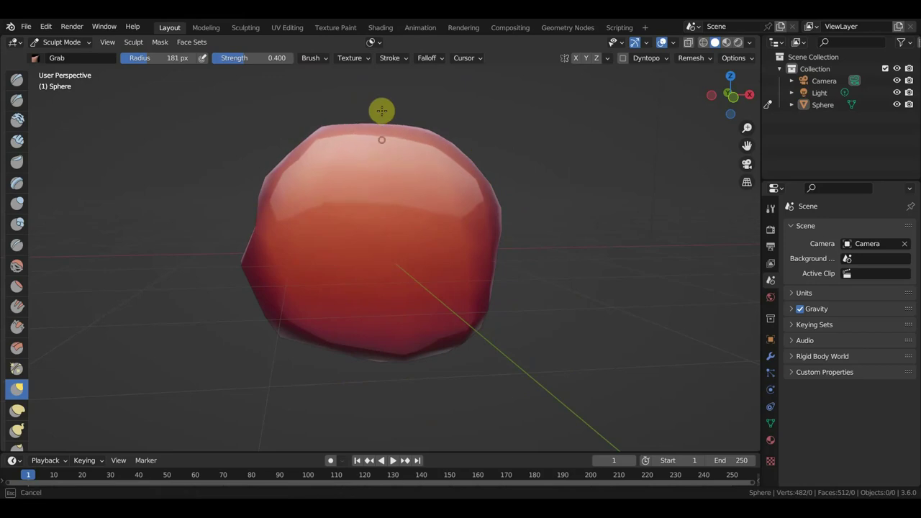
- Return to Object Mode with matcap Solid shading, select the blob, and orbit around it
left_click(727, 43)
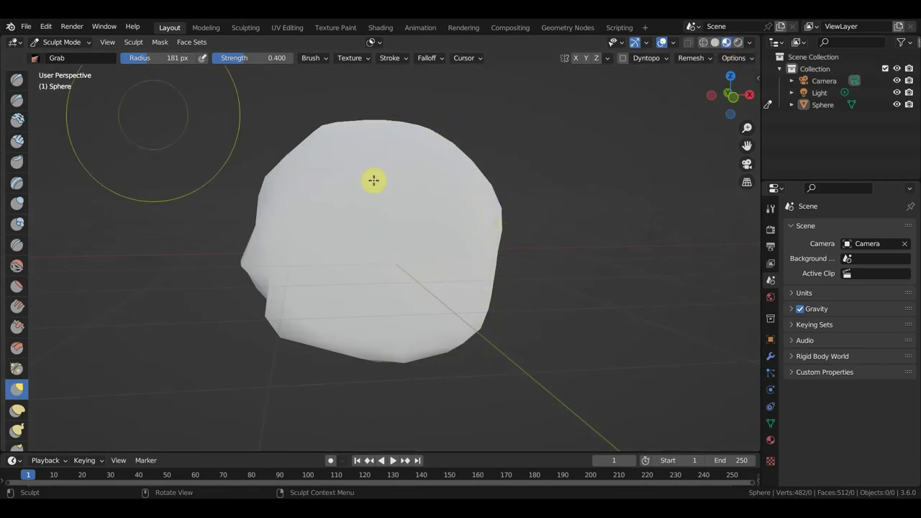
left_click(71, 44)
left_click(66, 56)
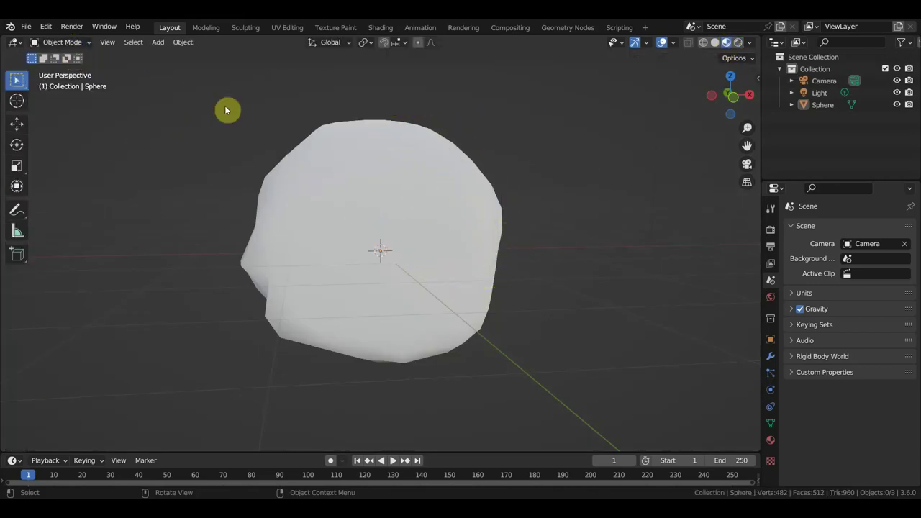
left_click(725, 42)
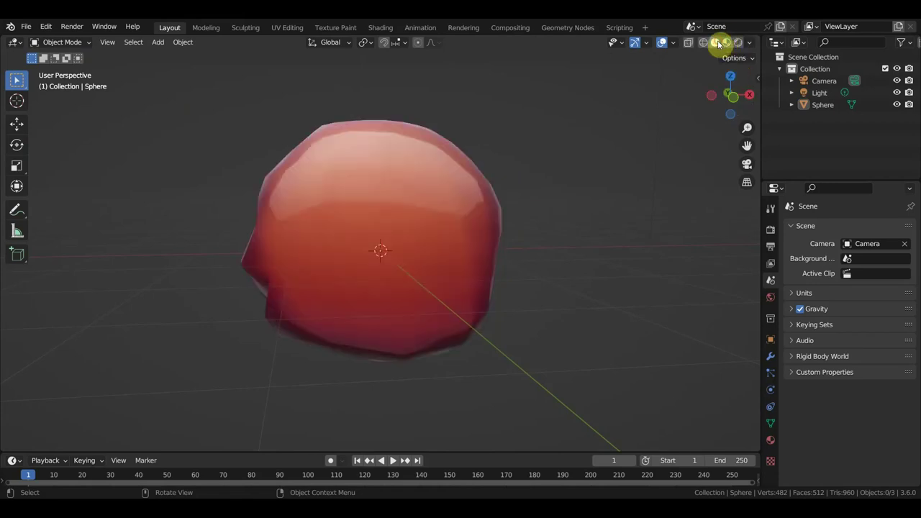
left_click(483, 214)
scroll(540, 220, "down", 3)
mouse_move(541, 220)
middle_mouse_down()
mouse_move(381, 260)
mouse_move(538, 222)
middle_mouse_up()
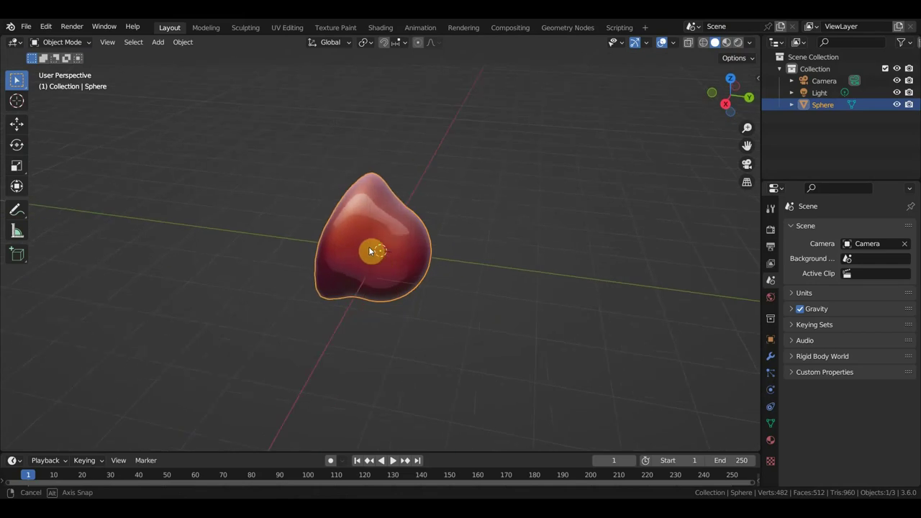
scroll(539, 221, "up", 2)
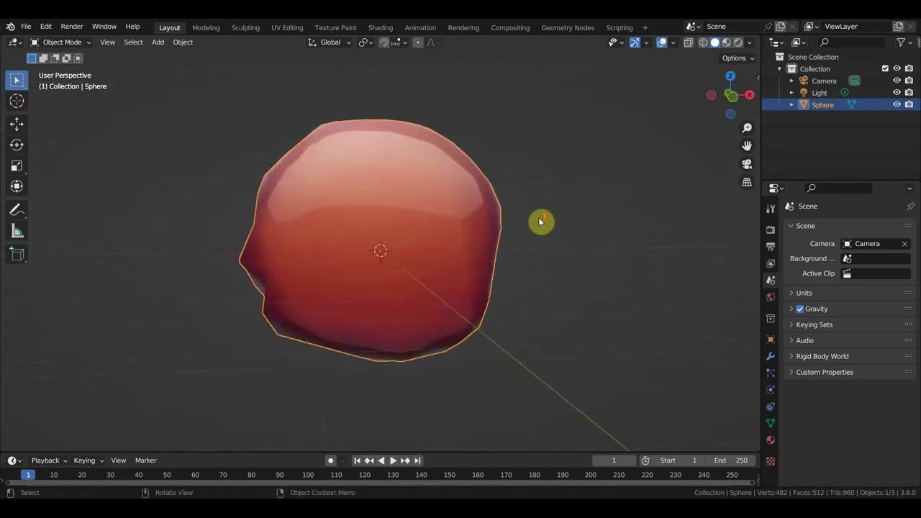
scroll(539, 221, "up", 3)
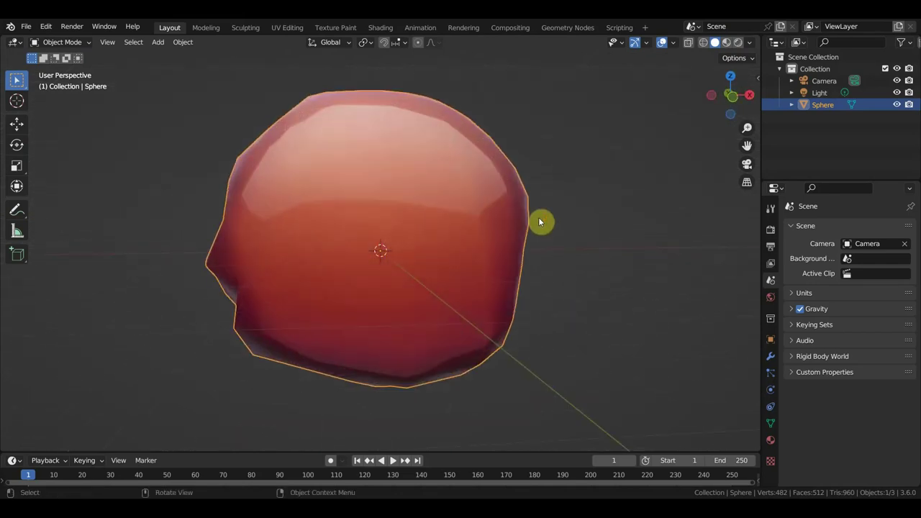
- Shade the blob with a matte red matcap from the grid, deselect it, and orbit around
left_click(749, 43)
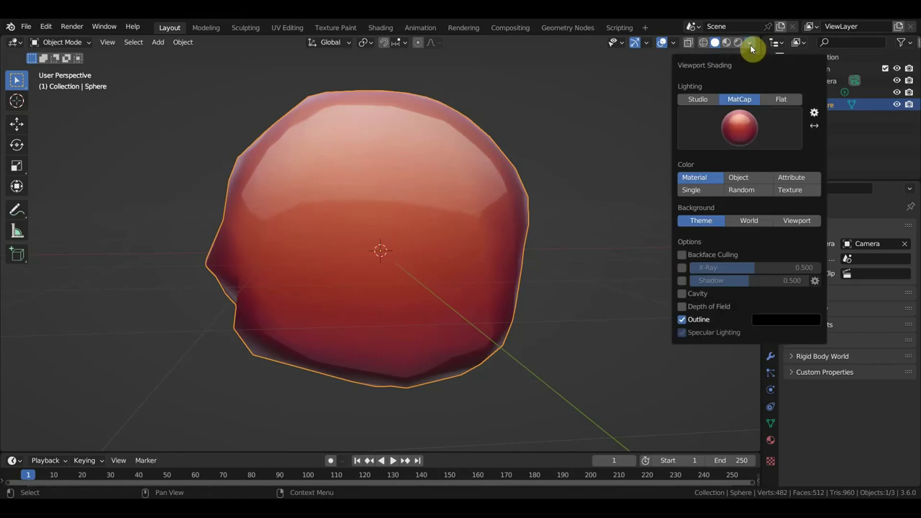
left_click(748, 130)
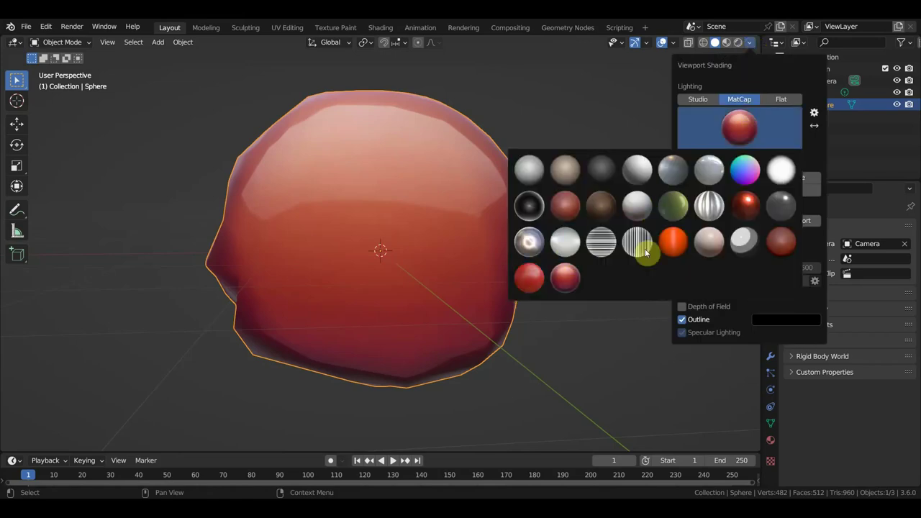
left_click(789, 246)
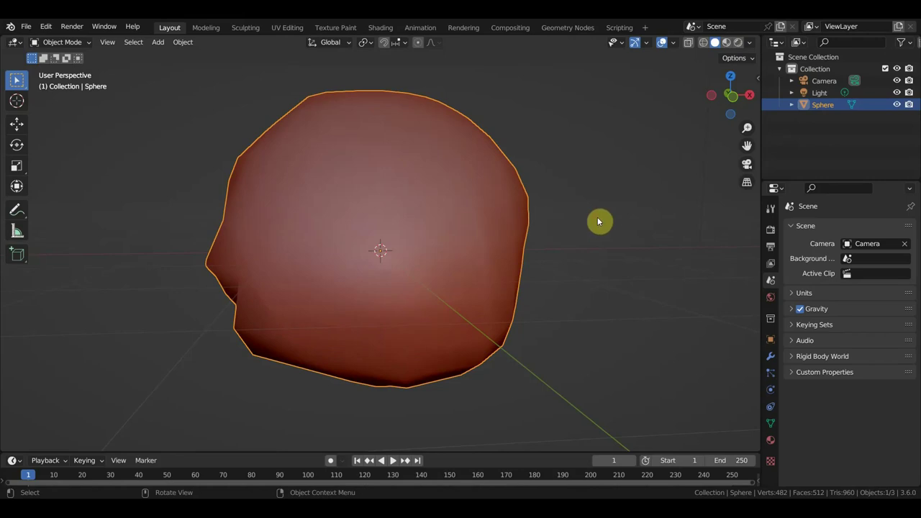
left_click(597, 221)
scroll(567, 220, "down", 3)
scroll(553, 226, "up", 1)
mouse_move(547, 226)
middle_mouse_down()
mouse_move(577, 235)
mouse_move(561, 249)
mouse_move(364, 251)
mouse_move(481, 312)
mouse_move(535, 235)
mouse_move(510, 232)
mouse_move(462, 256)
mouse_move(426, 224)
middle_mouse_up()
scroll(561, 249, "up", 3)
scroll(562, 250, "down", 3)
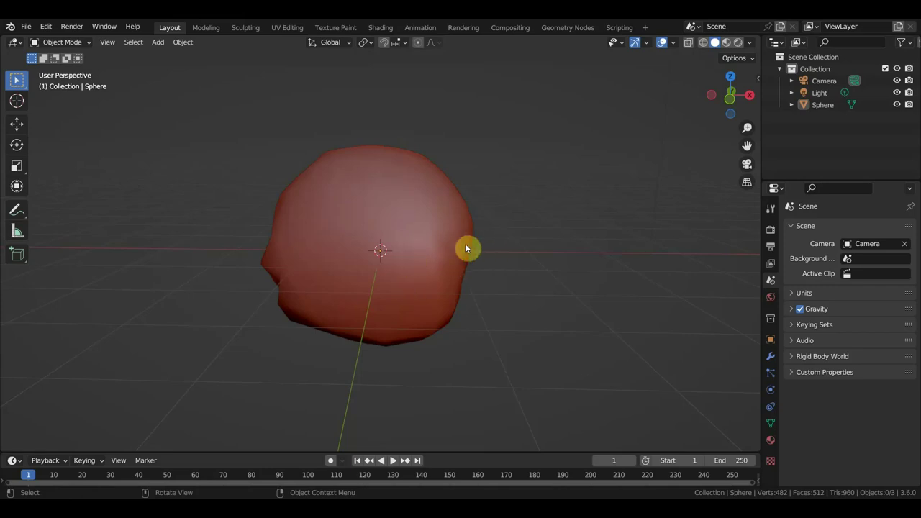
scroll(465, 251, "up", 1)
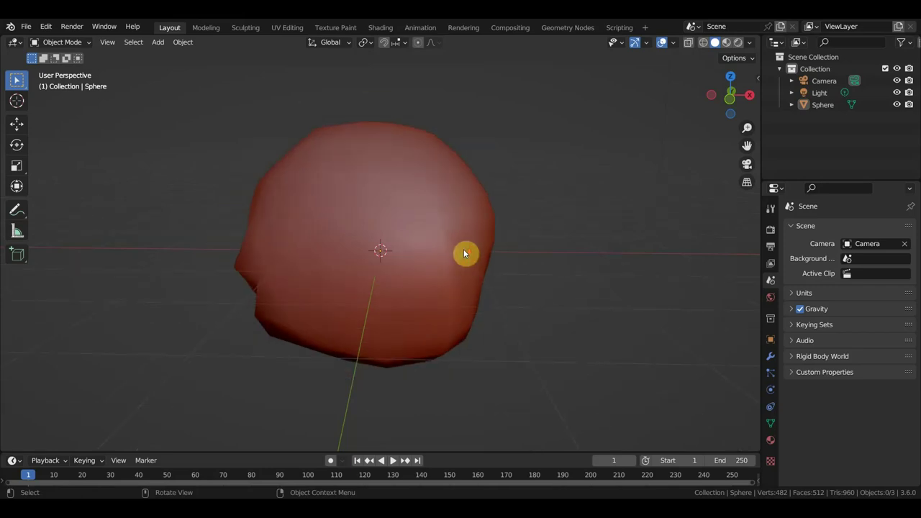